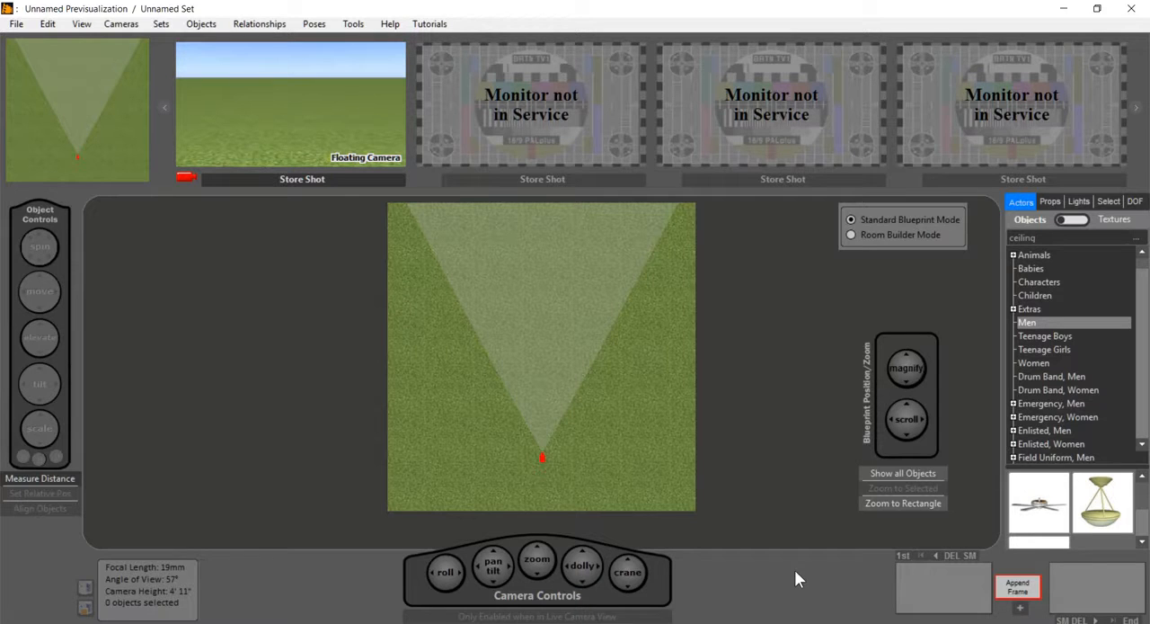
Step: Switch to Room Builder Mode and load the Floor-plans-for-h... image from the floor plans folder as the floor plan
click(865, 234)
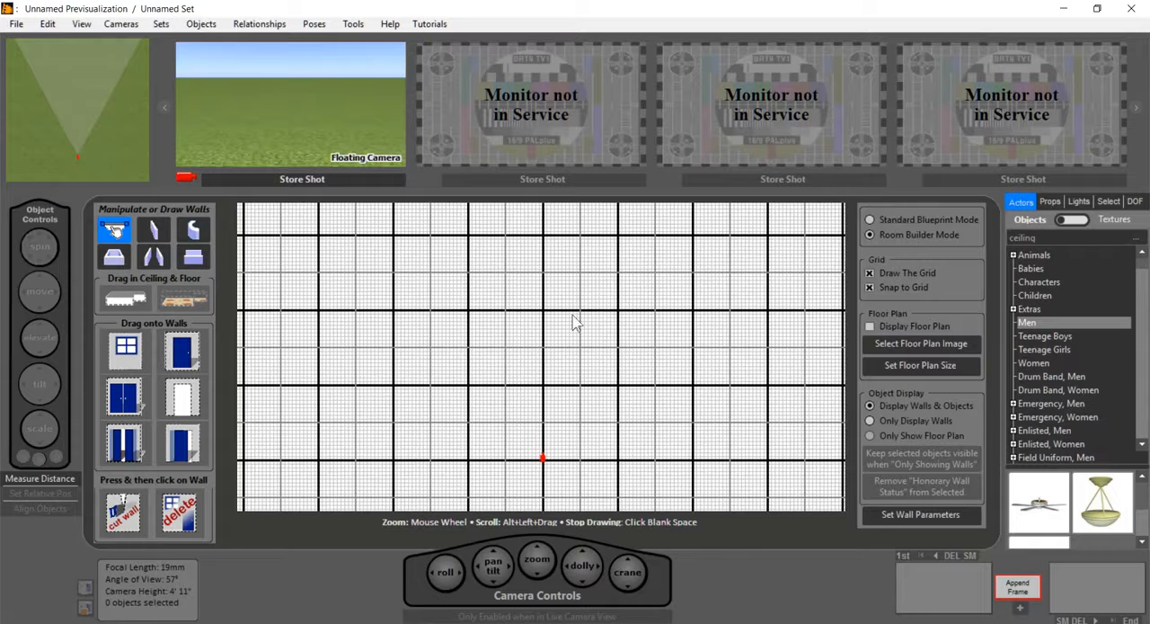
click(913, 346)
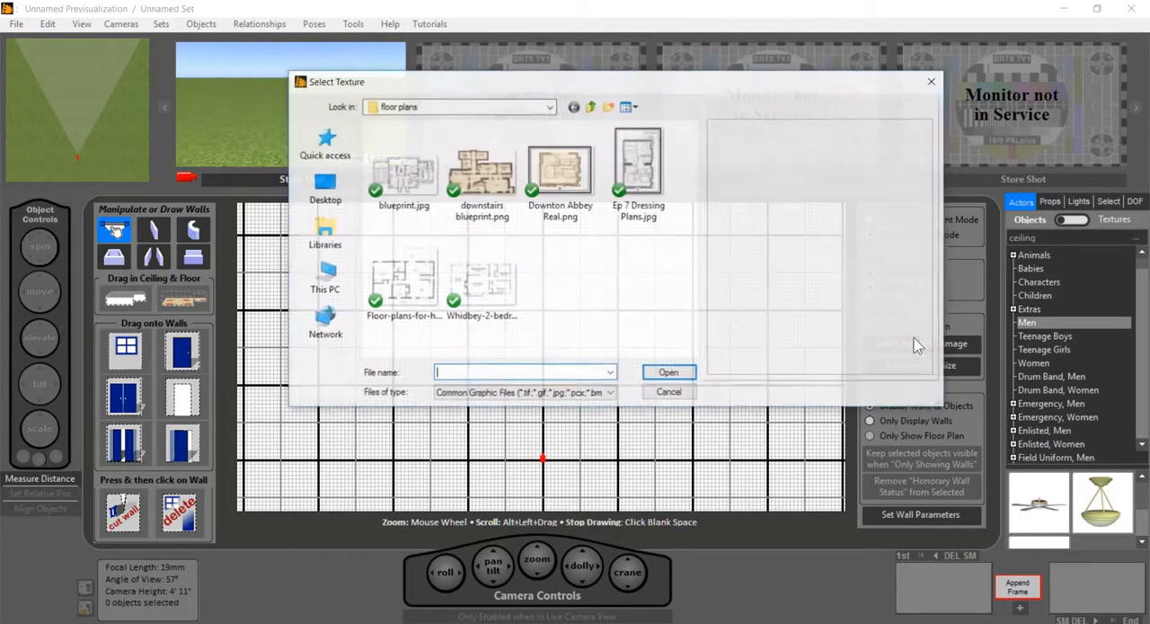
double_click(406, 284)
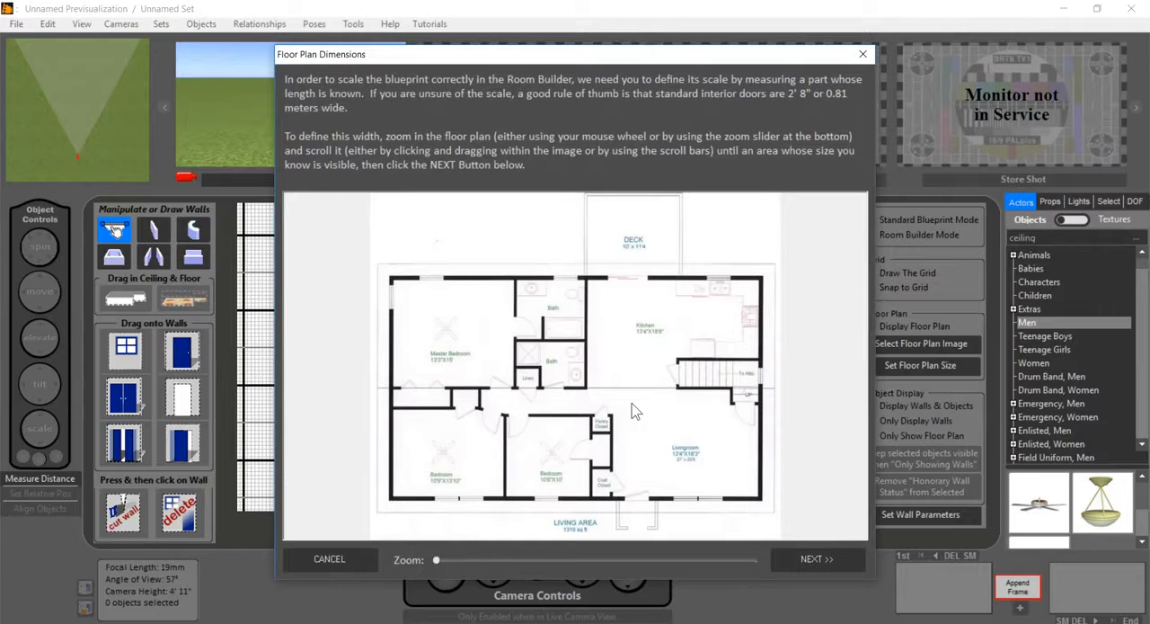
Step: Scale the floor plan by drawing a measurement line along the wall between the master bedroom and baths, setting its length to 13 feet
scroll(634, 411, up, 5)
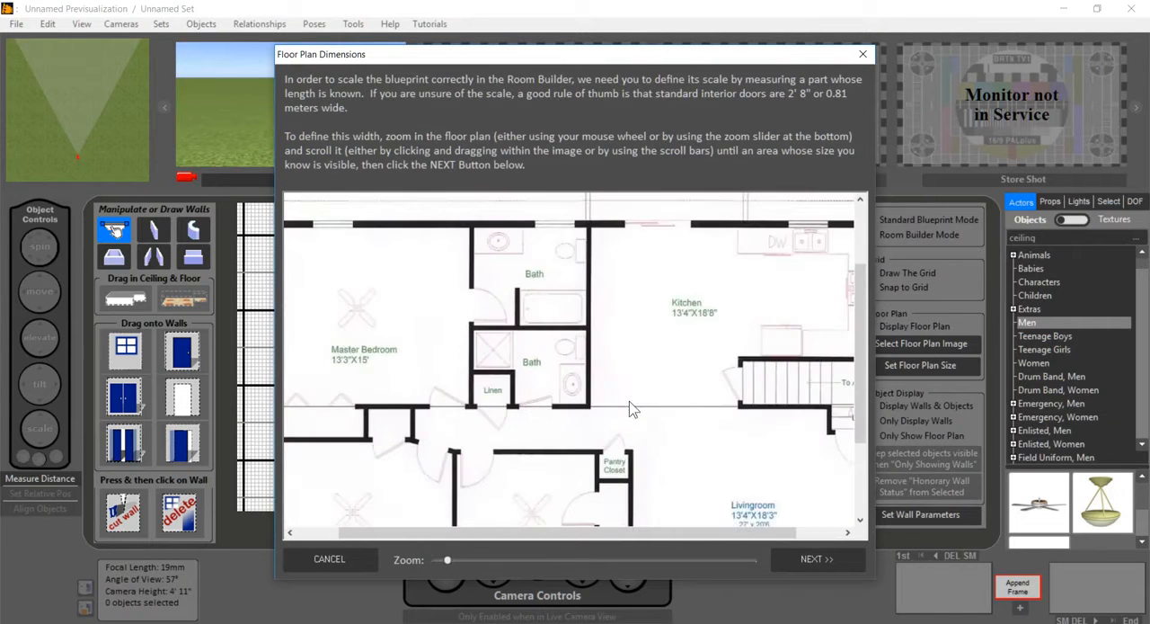
scroll(634, 404, down, 1)
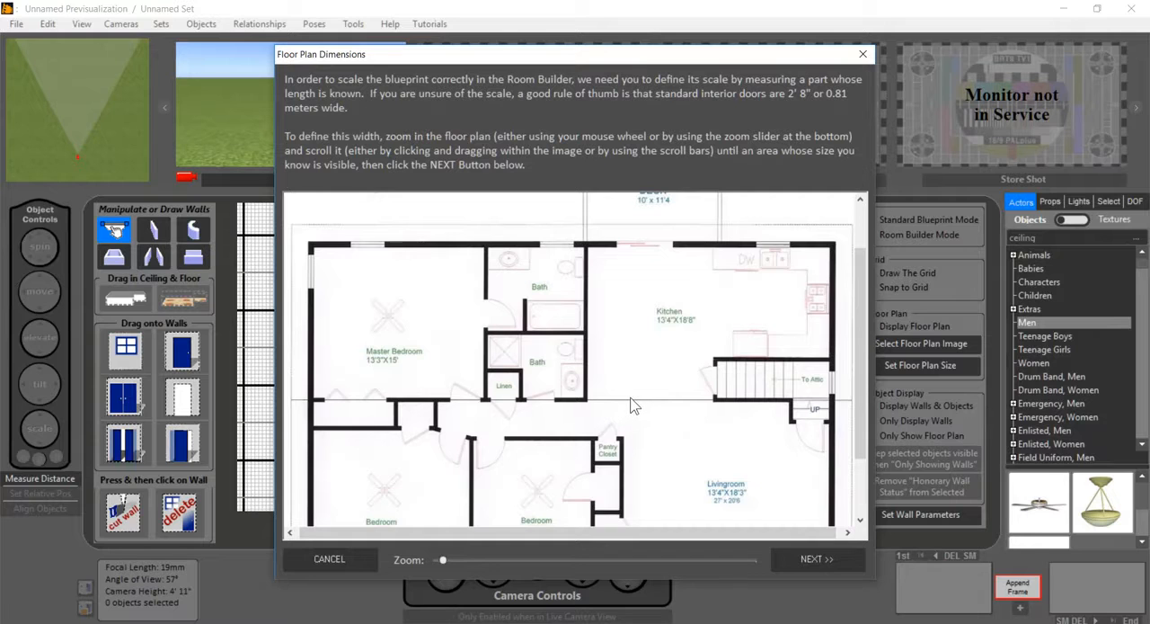
scroll(634, 402, up, 4)
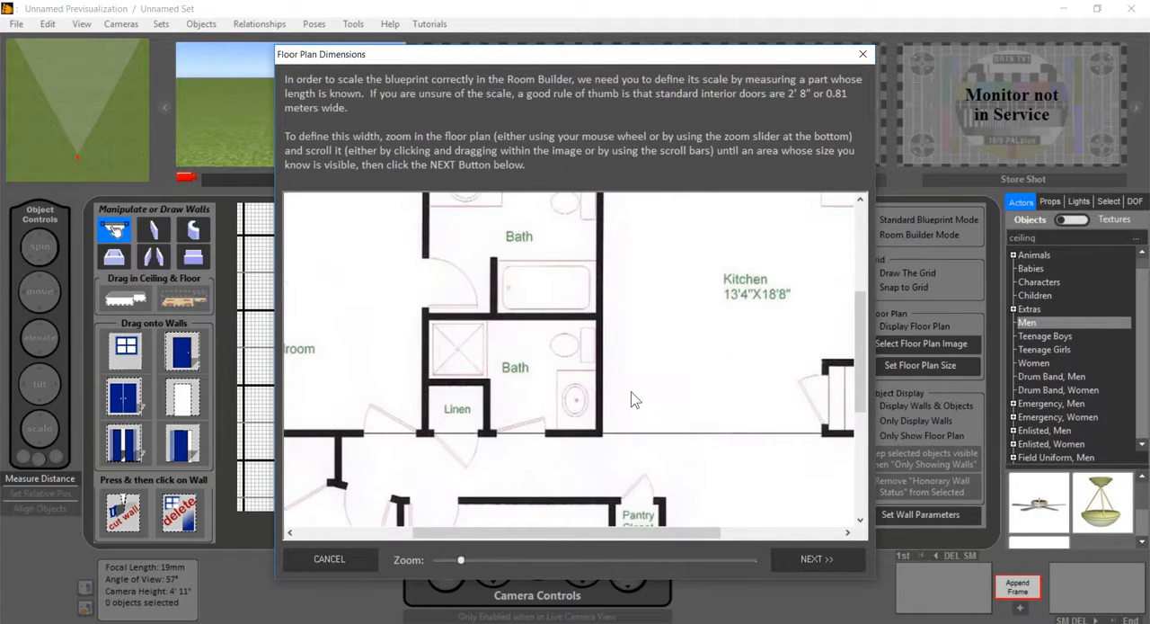
scroll(634, 400, up, 1)
scroll(634, 396, up, 1)
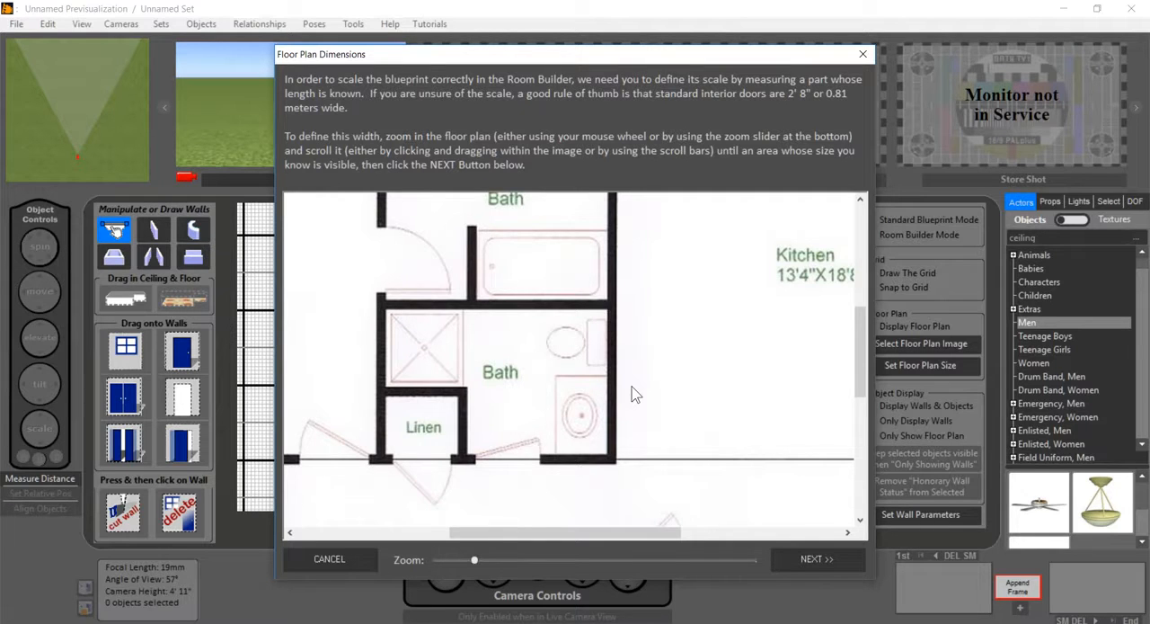
scroll(635, 395, down, 1)
drag(577, 441, 741, 485)
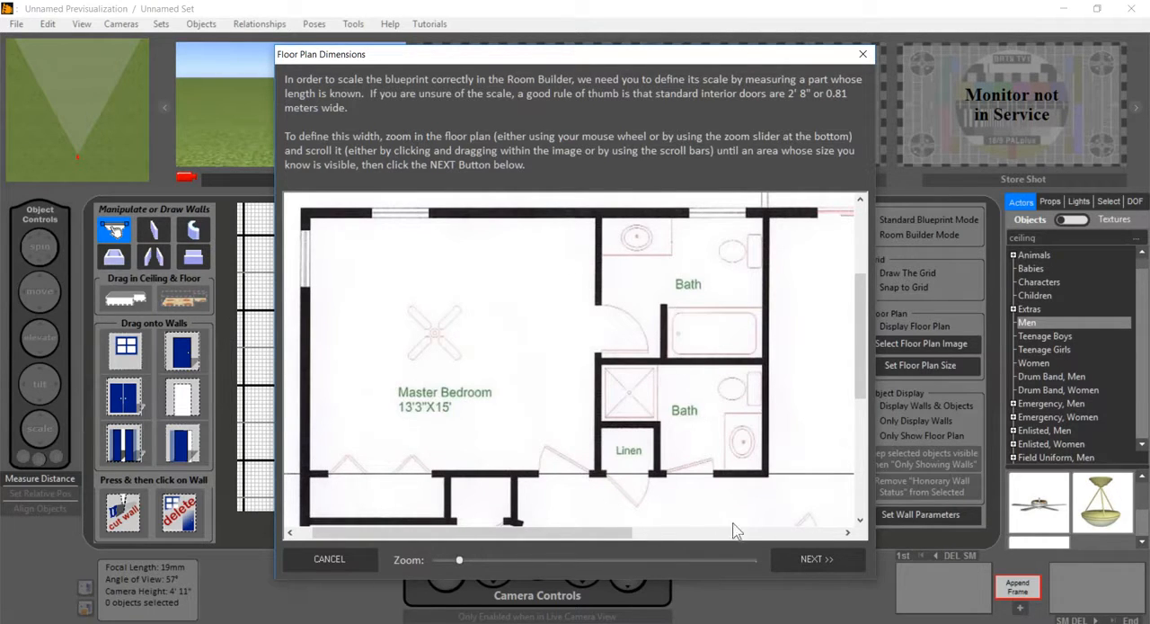
click(826, 560)
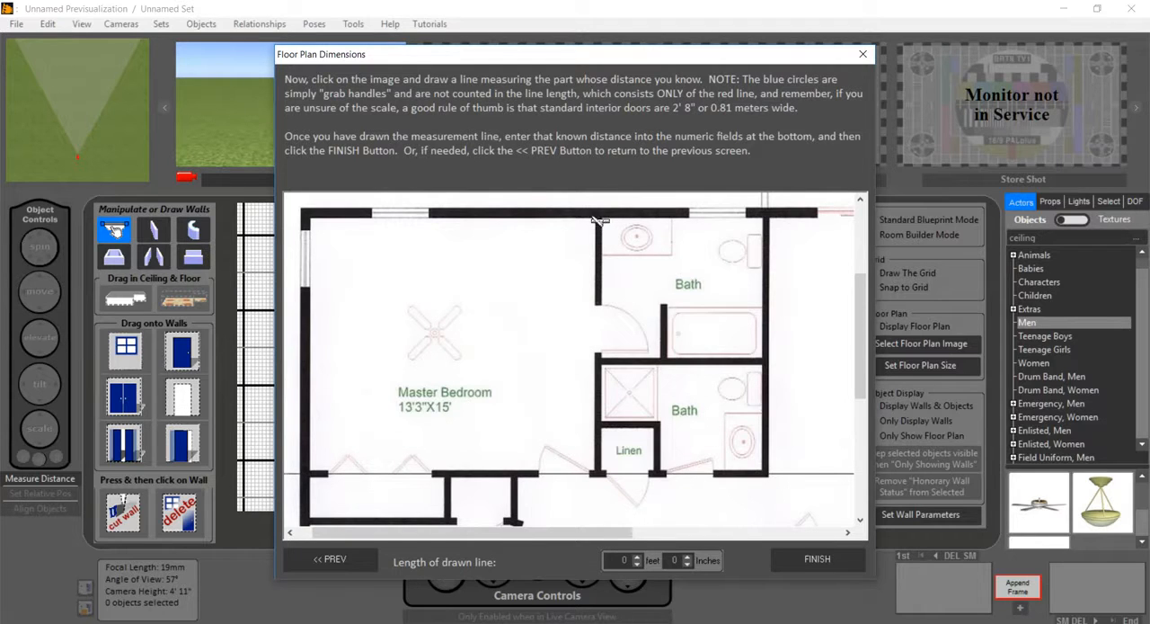
drag(594, 217, 594, 473)
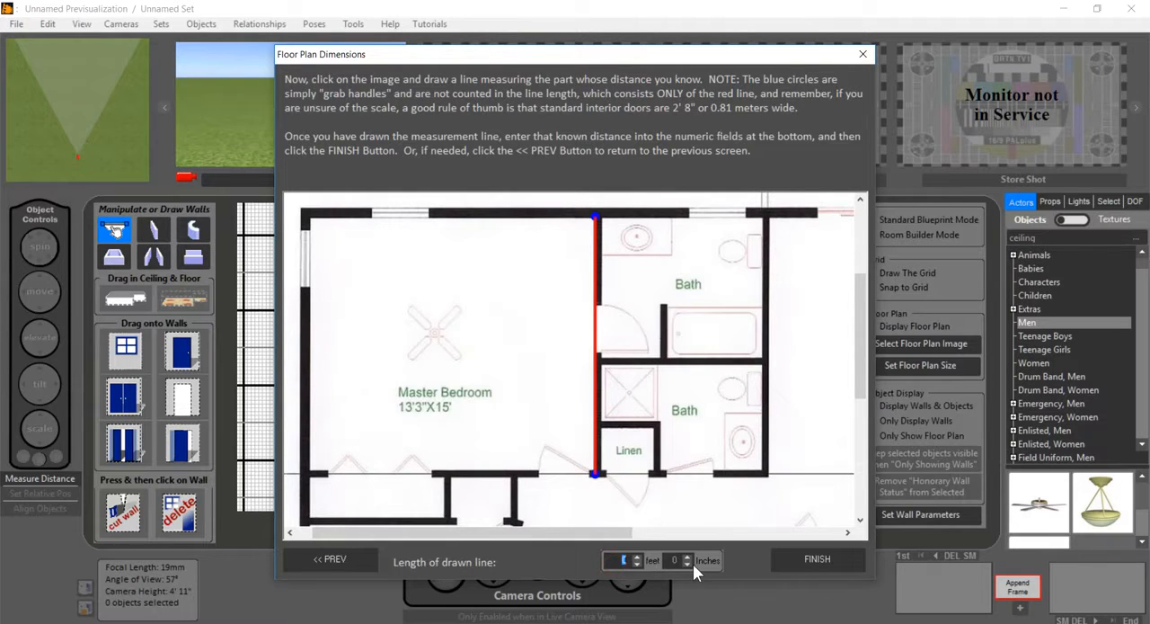
text(13)
click(813, 560)
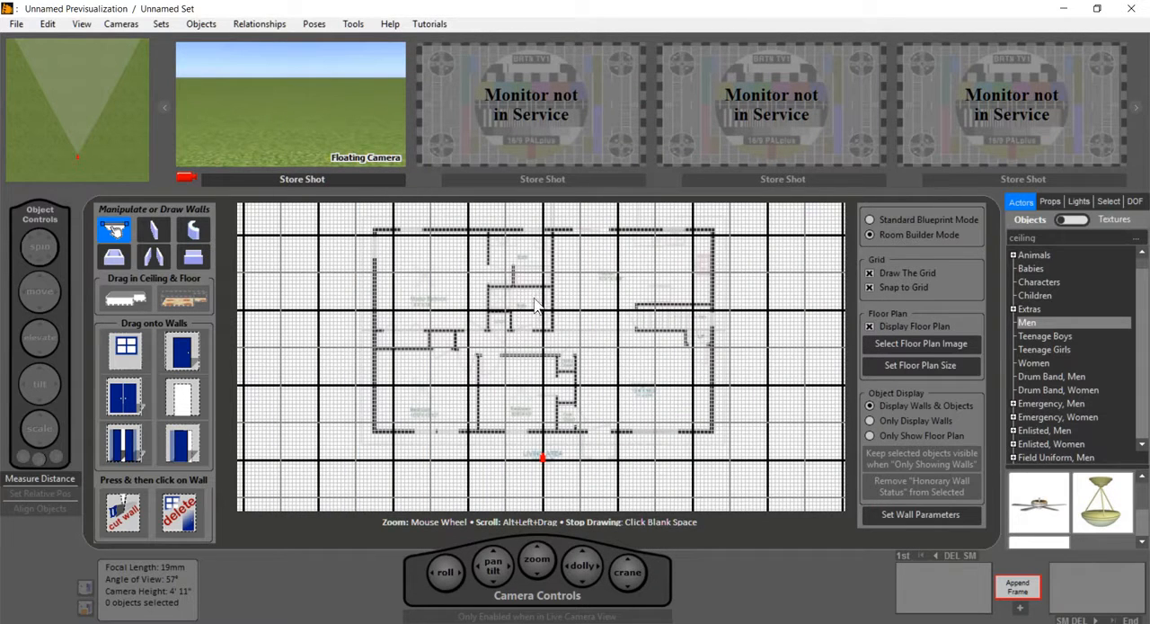
Step: Hide the grid and draw a rectangular room over the master bedroom, about 14' 6" by 13' 0" inside
click(869, 272)
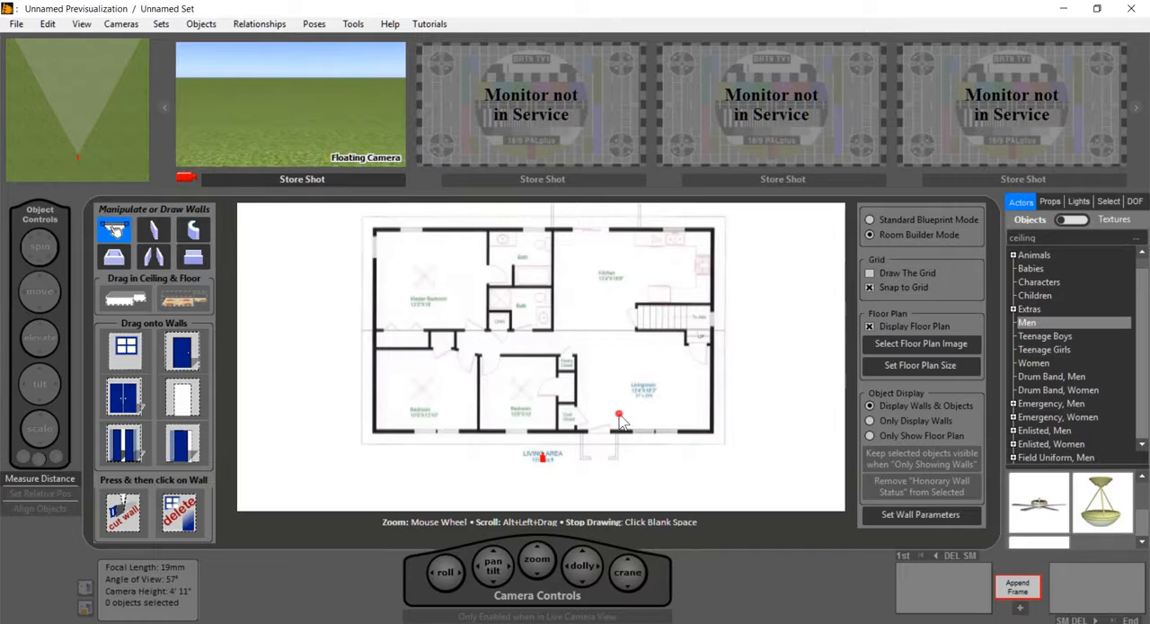
scroll(620, 409, up, 5)
scroll(629, 401, down, 3)
scroll(633, 387, up, 4)
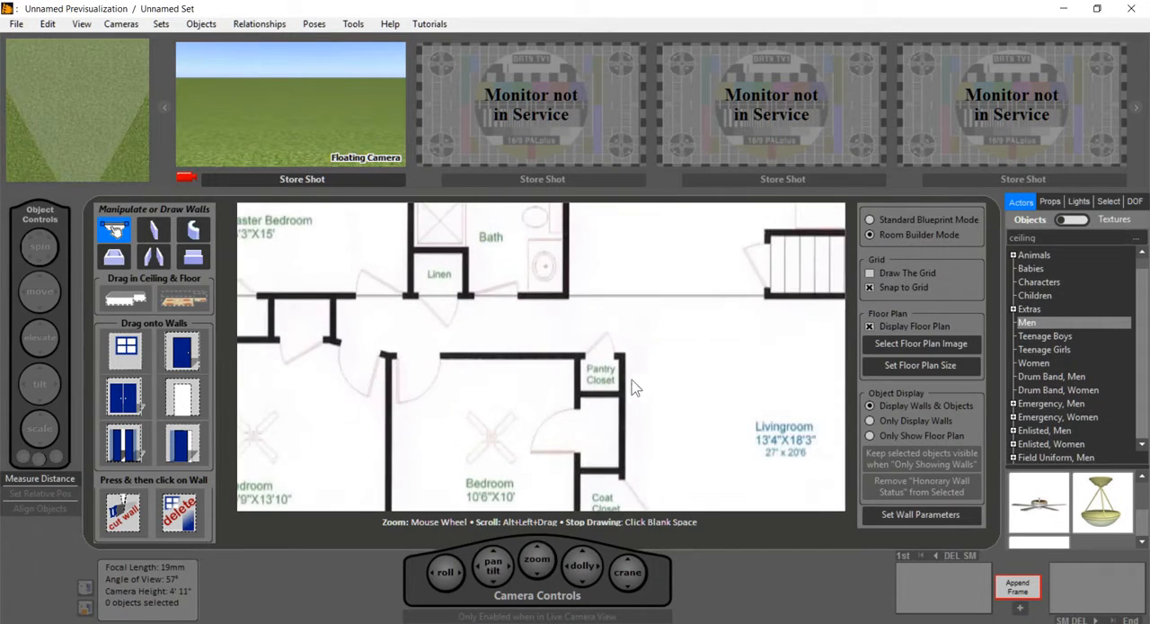
click(593, 323)
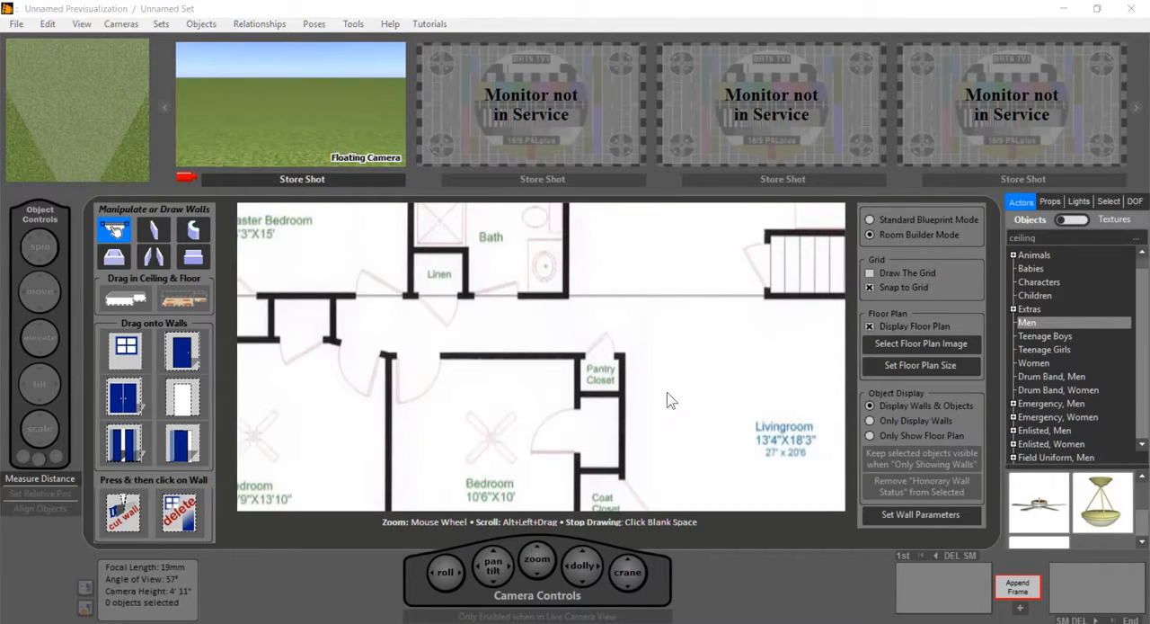
key(alt)
click(686, 344)
alt+drag(663, 351, 852, 523)
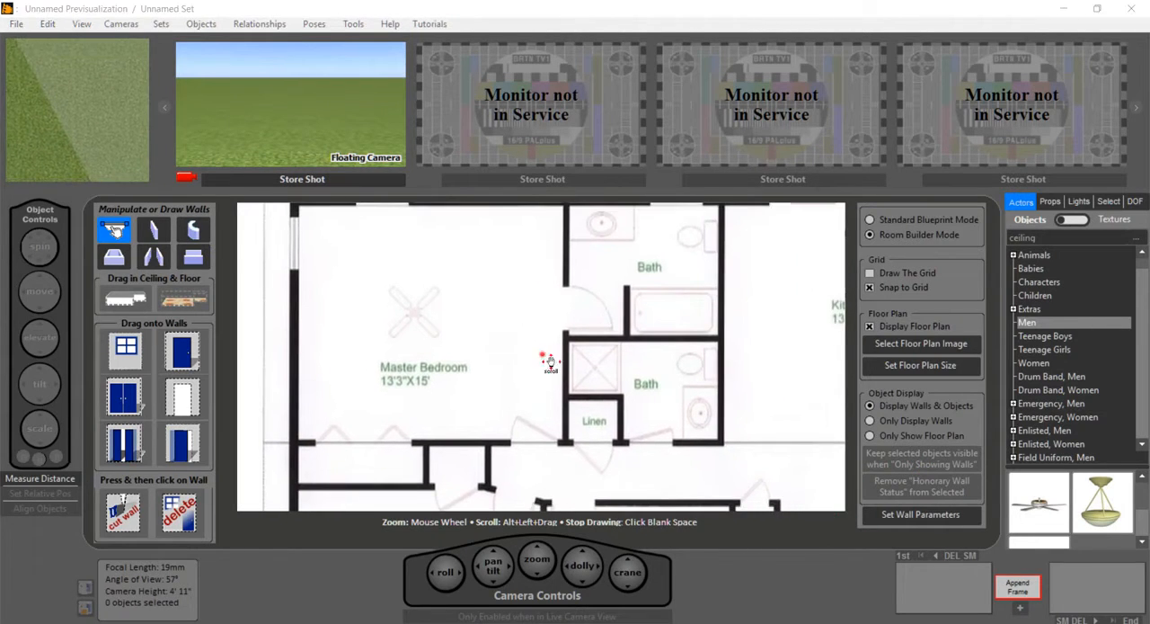
alt+drag(550, 363, 580, 403)
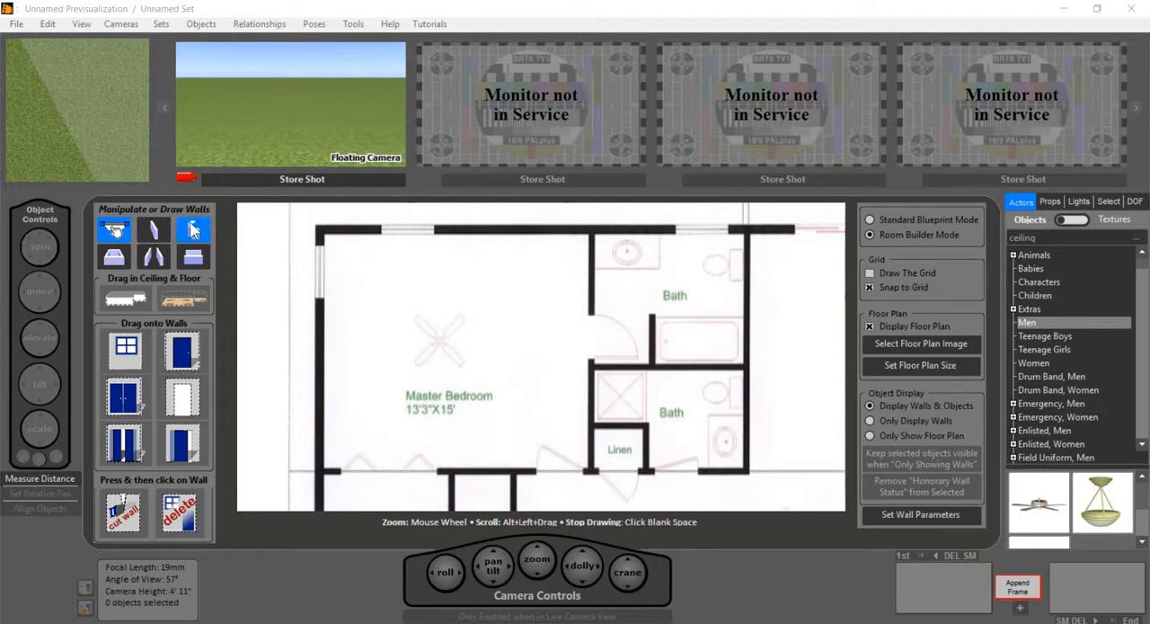
click(117, 258)
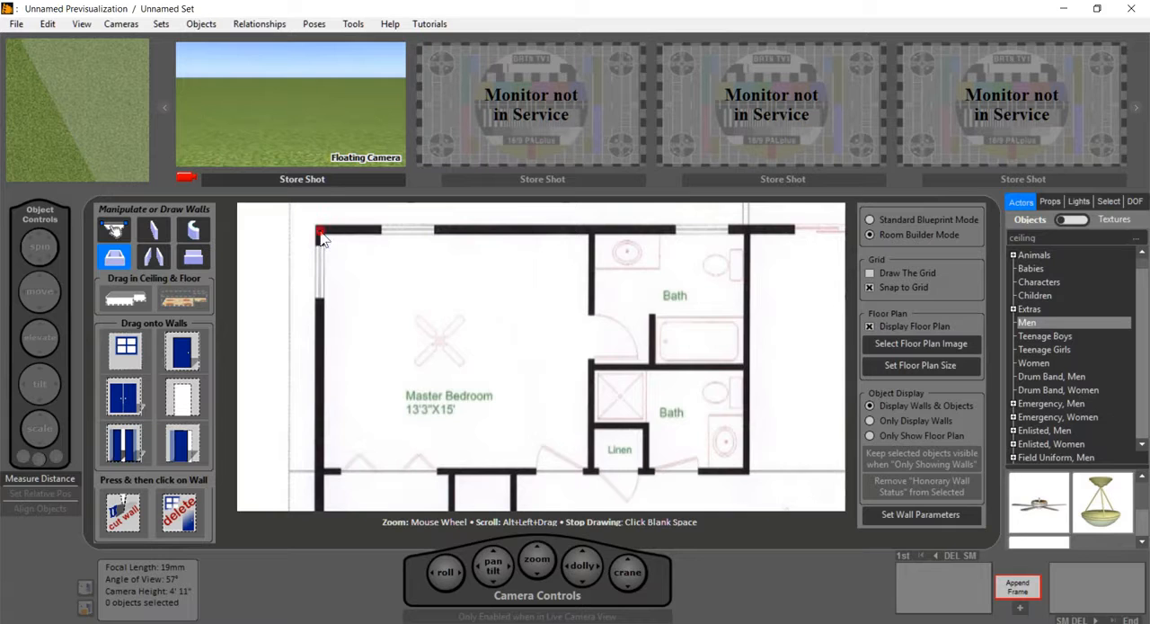
drag(323, 235, 593, 476)
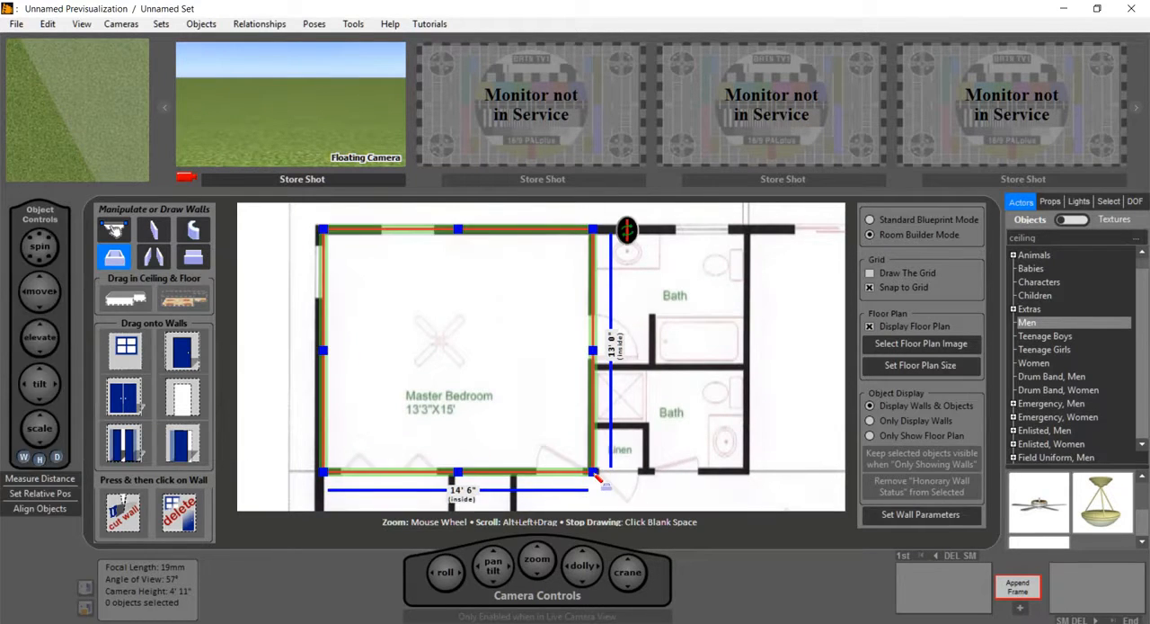
Step: Turn off grid snapping and draw a room over the upper bath, about 8' 0" wide inside, adjoining the master bedroom
click(869, 287)
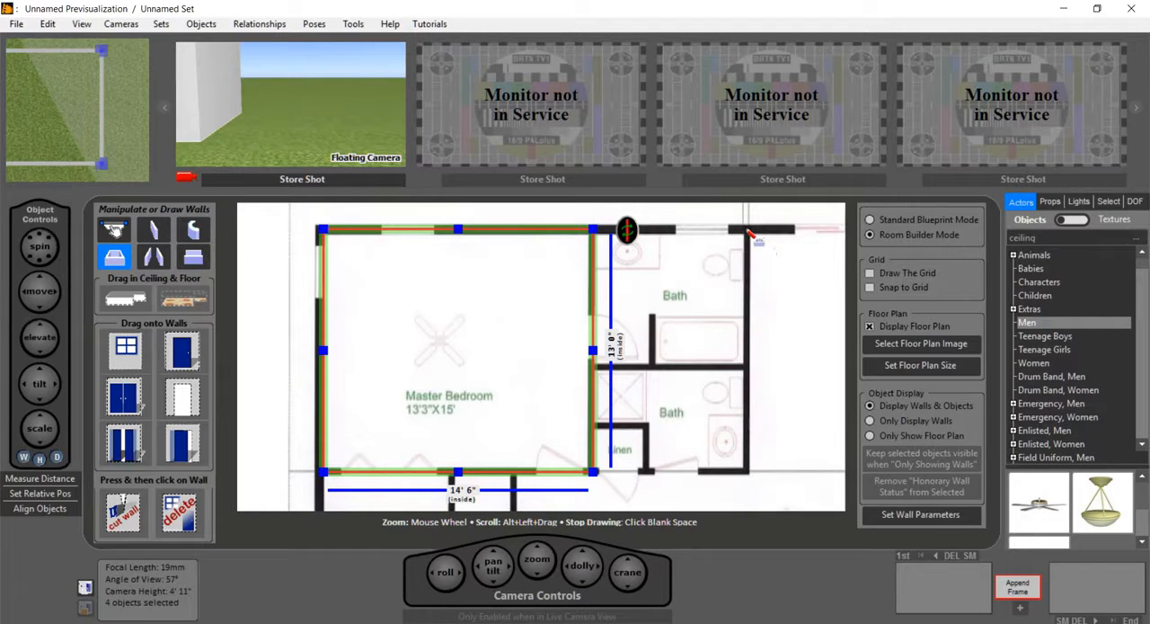
drag(750, 234, 593, 378)
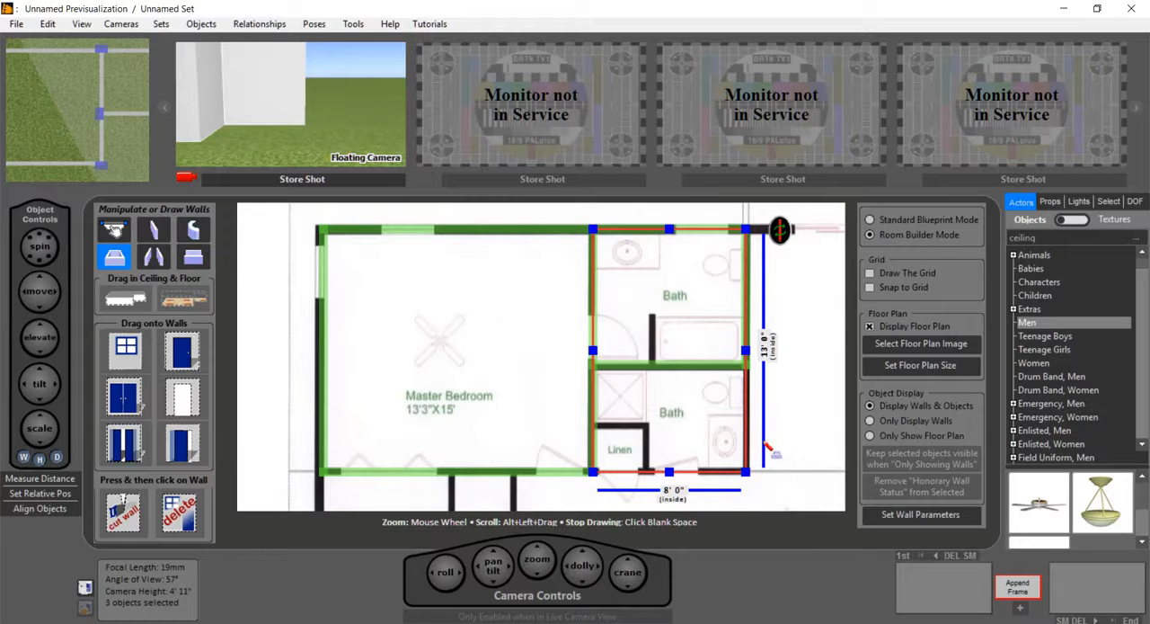
scroll(757, 477, down, 5)
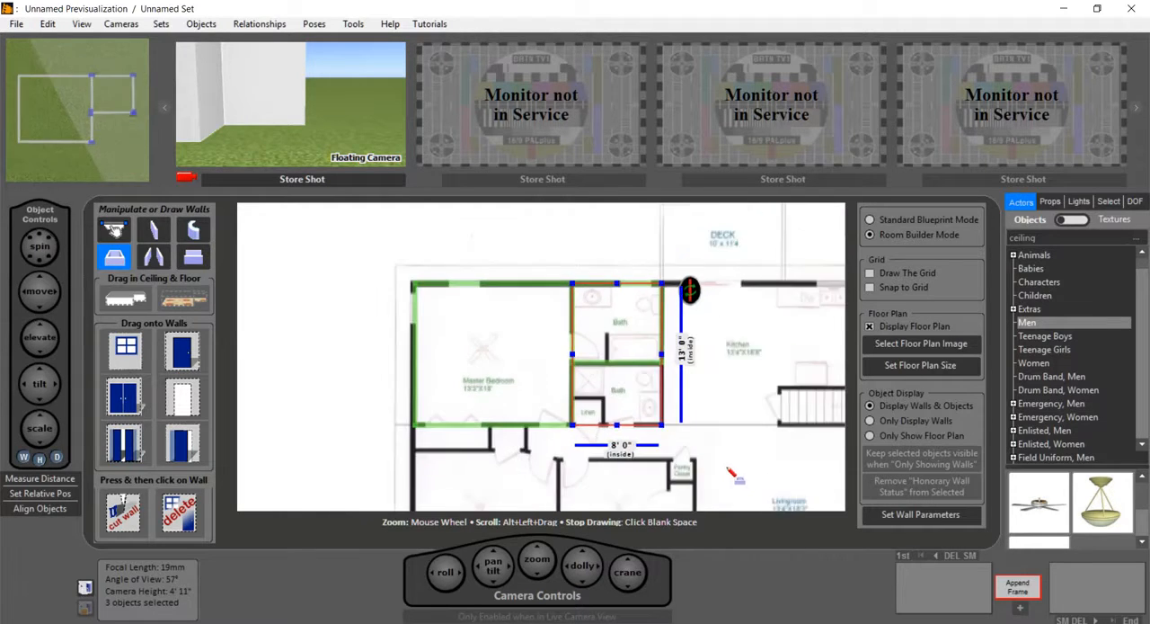
Step: Draw a room about 2' 7" by 2' 0" inside over the linen closet and another enclosing the lower bath
scroll(709, 464, up, 2)
scroll(708, 464, up, 2)
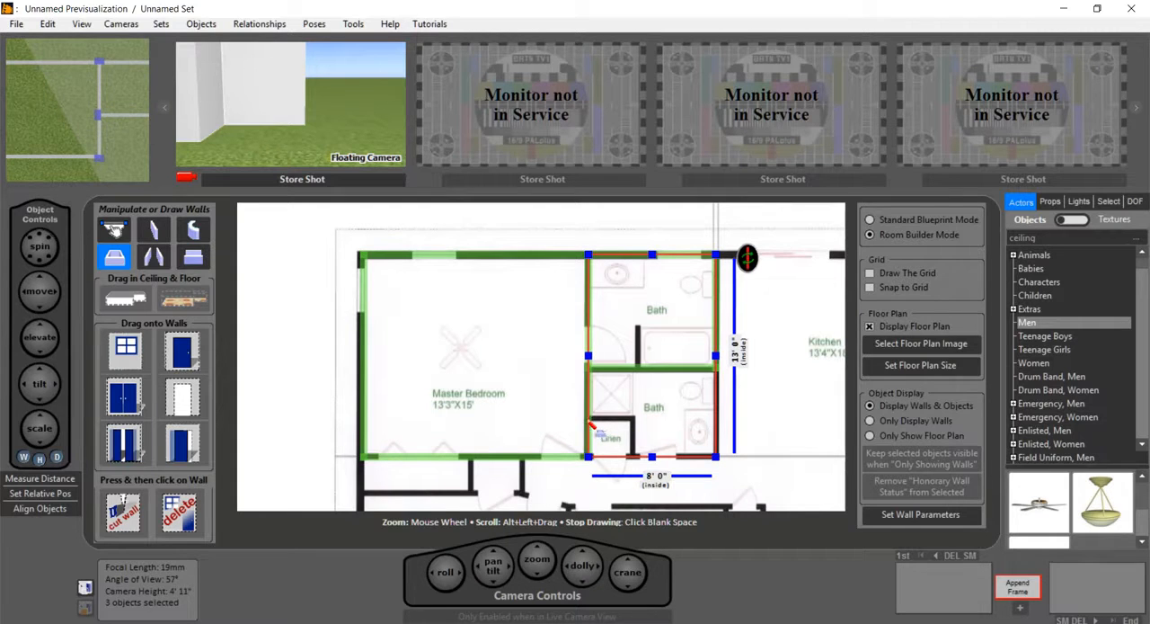
drag(591, 421, 640, 462)
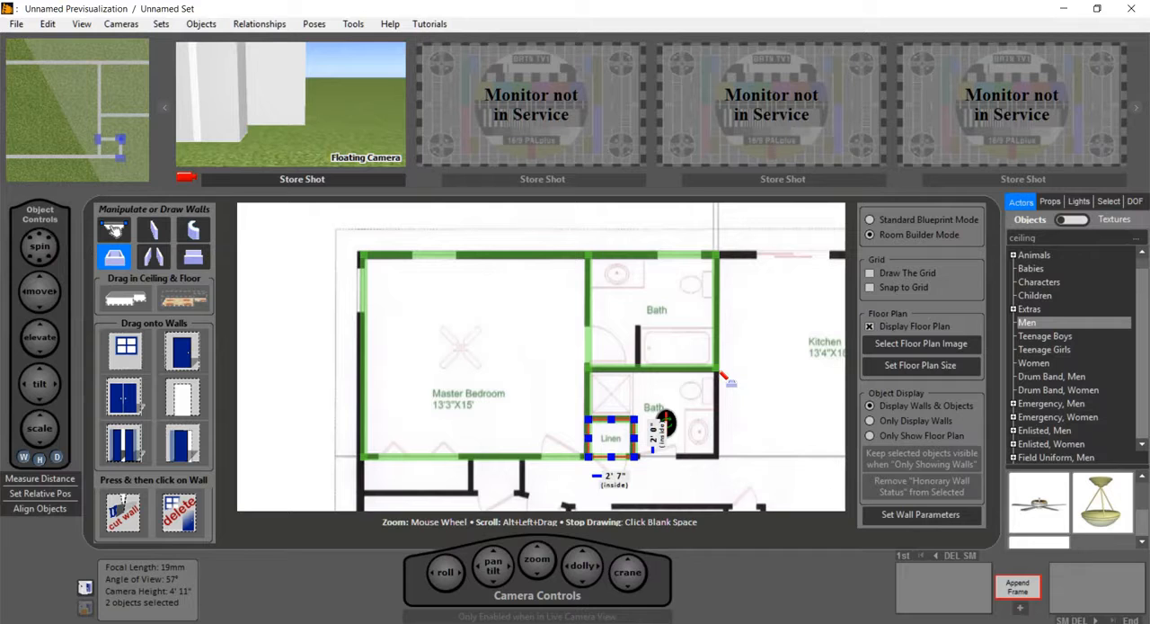
drag(719, 374, 591, 455)
click(750, 455)
Step: Draw a room about 21' 3" wide inside over the kitchen and stairs area, sharing the baths' wall, and stop drawing
scroll(789, 417, down, 5)
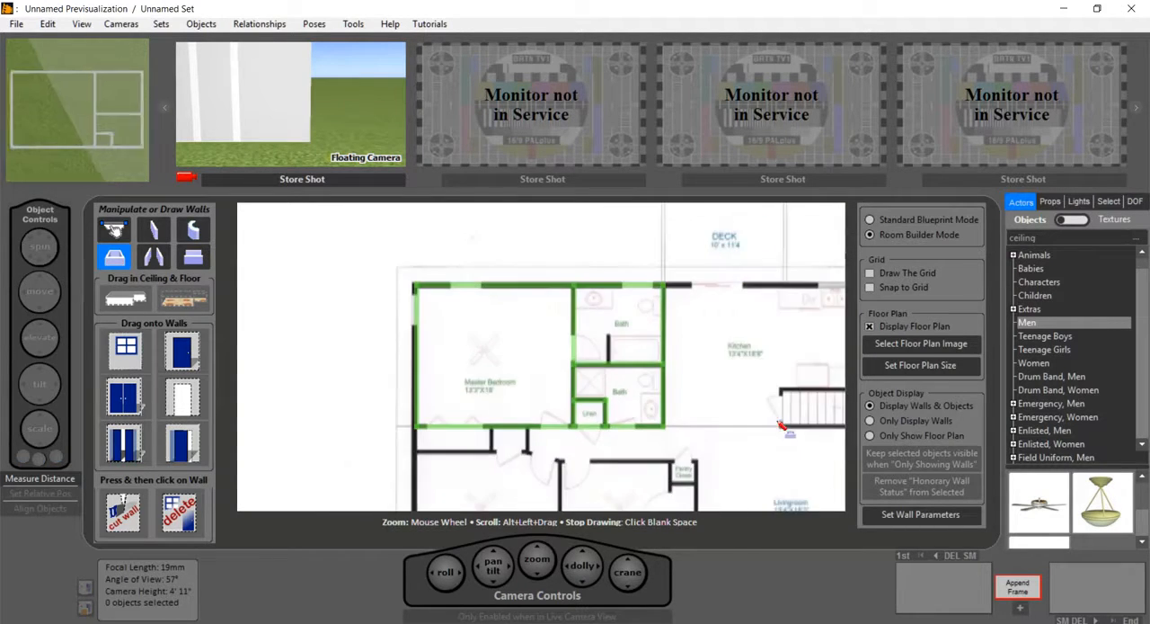
scroll(778, 405, up, 3)
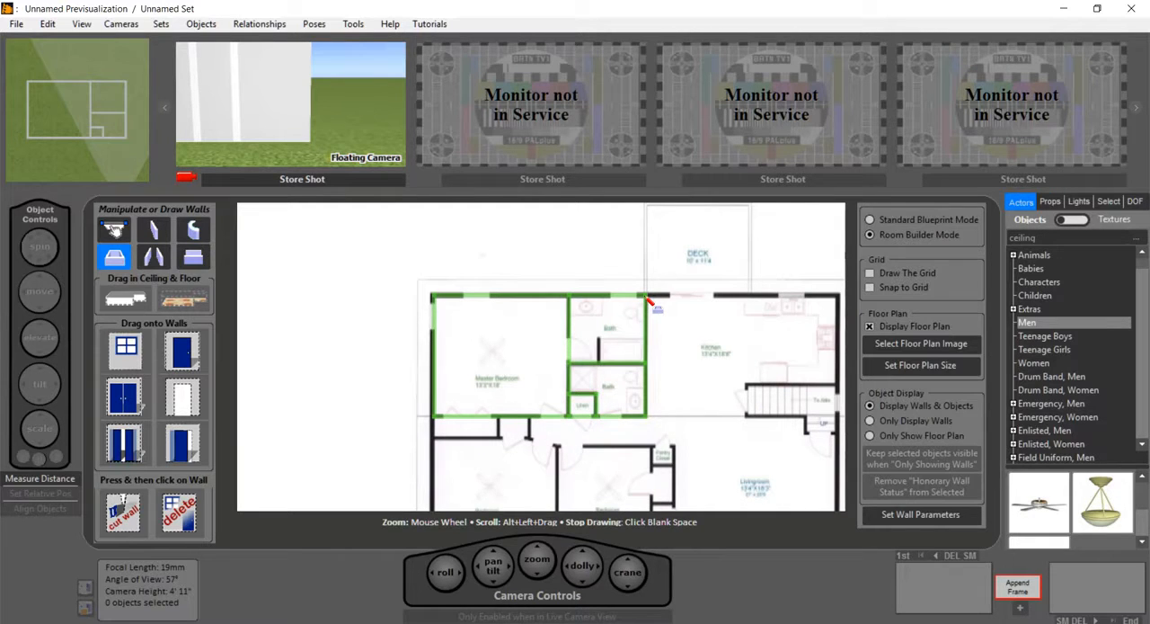
drag(647, 297, 845, 422)
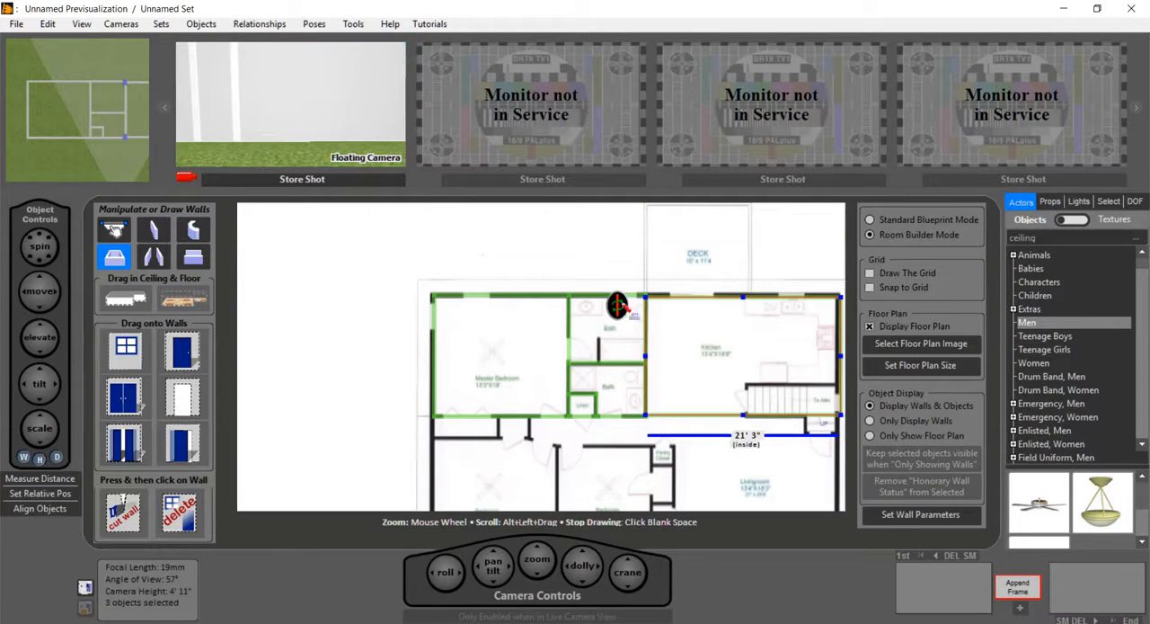
scroll(676, 306, up, 3)
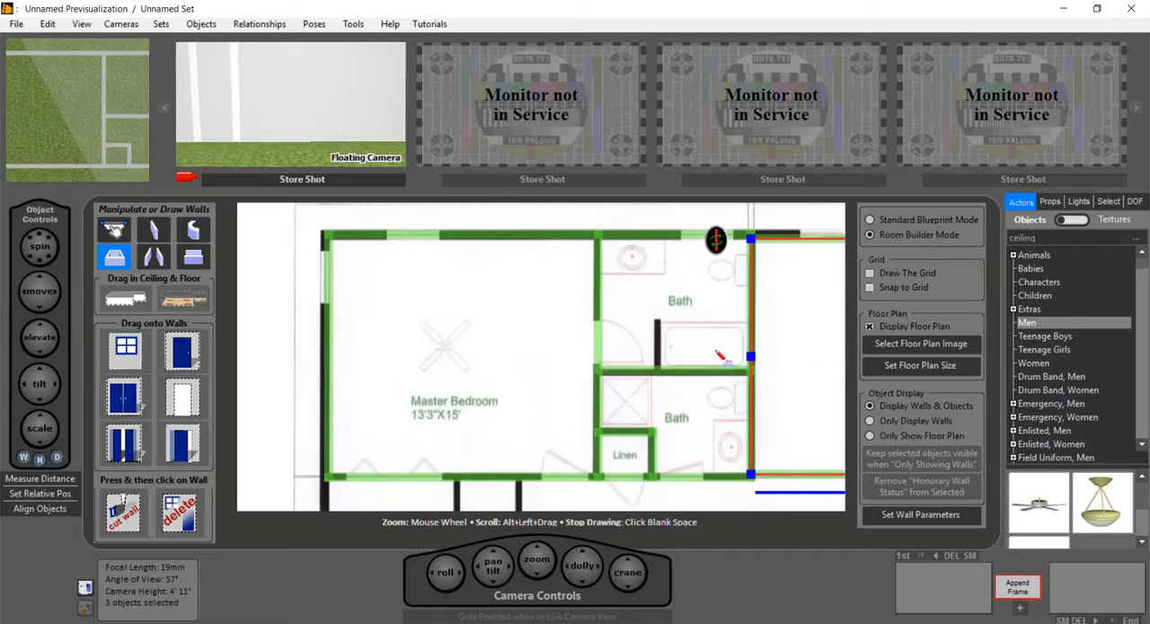
click(815, 389)
click(815, 385)
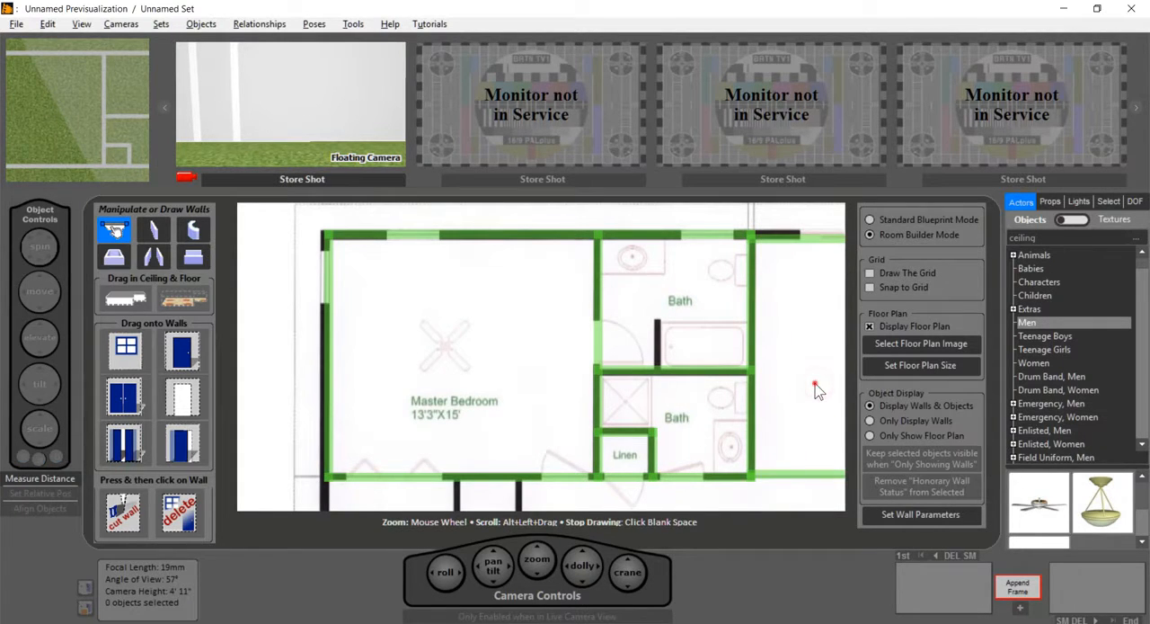
Step: Move the kitchen's upper wall slightly outward to line up with the exterior wall on the floor plan
alt+drag(806, 384, 400, 410)
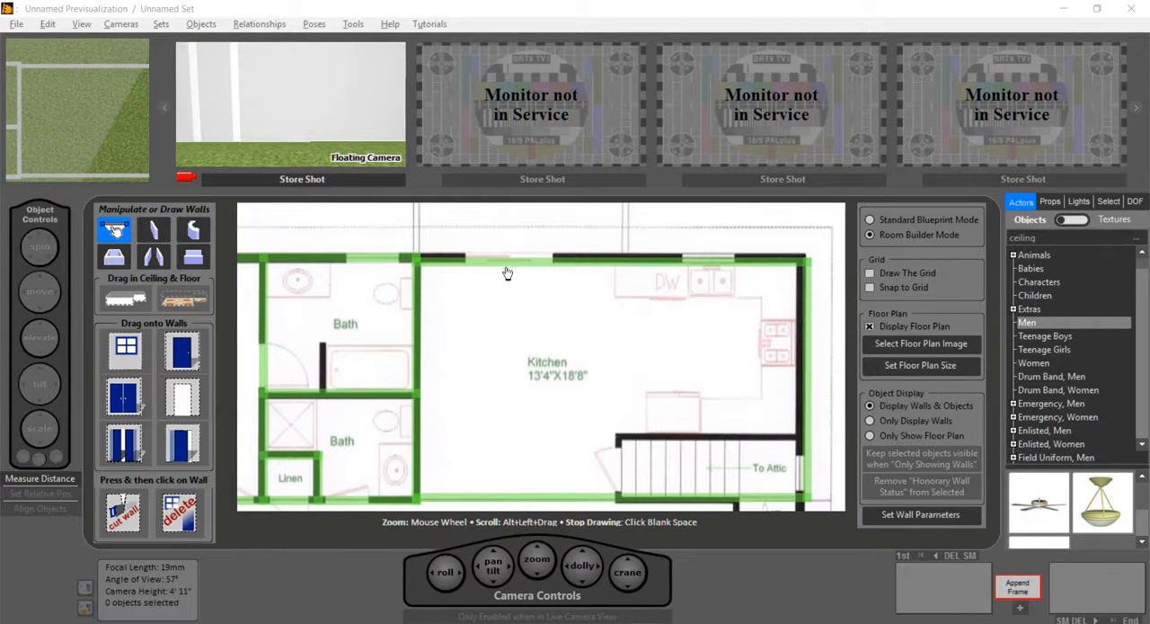
click(506, 266)
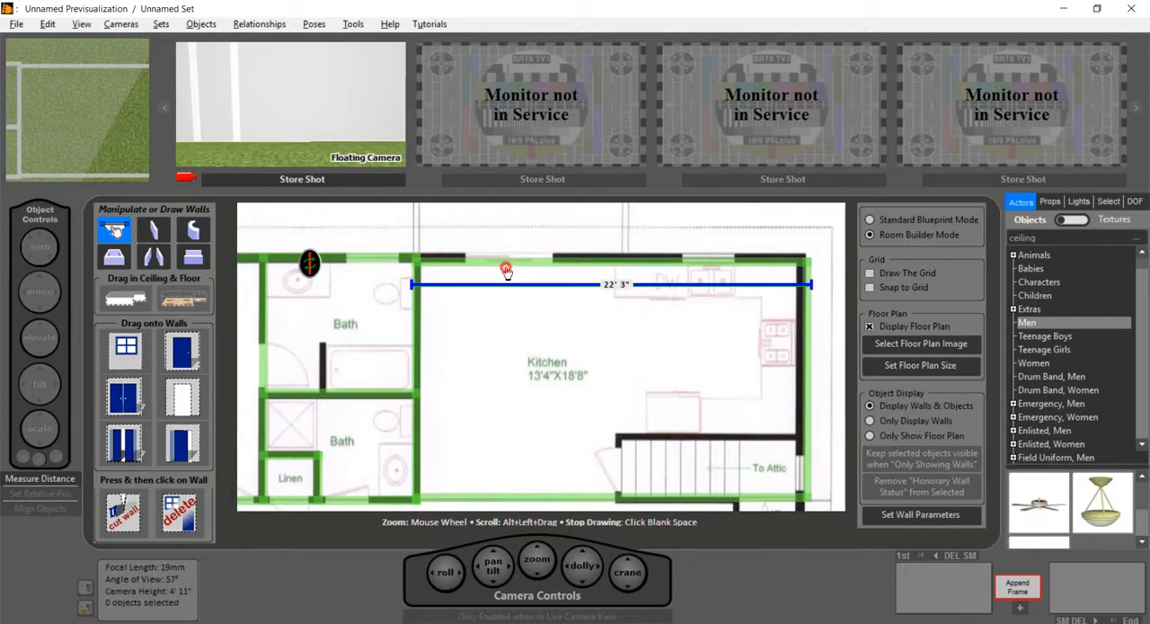
click(655, 258)
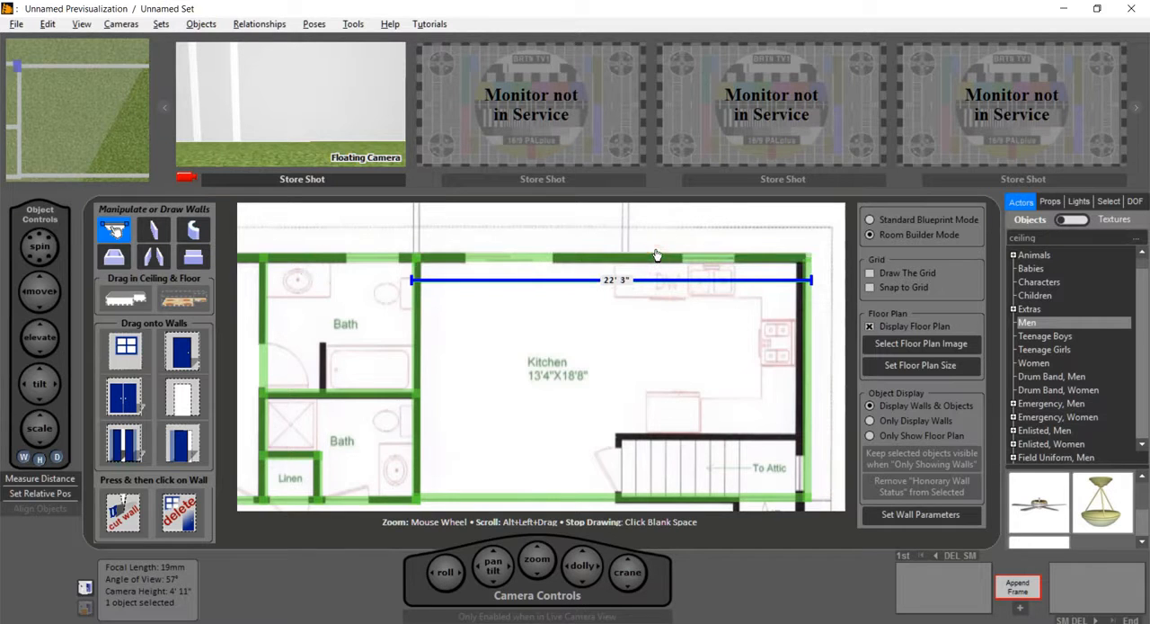
click(658, 334)
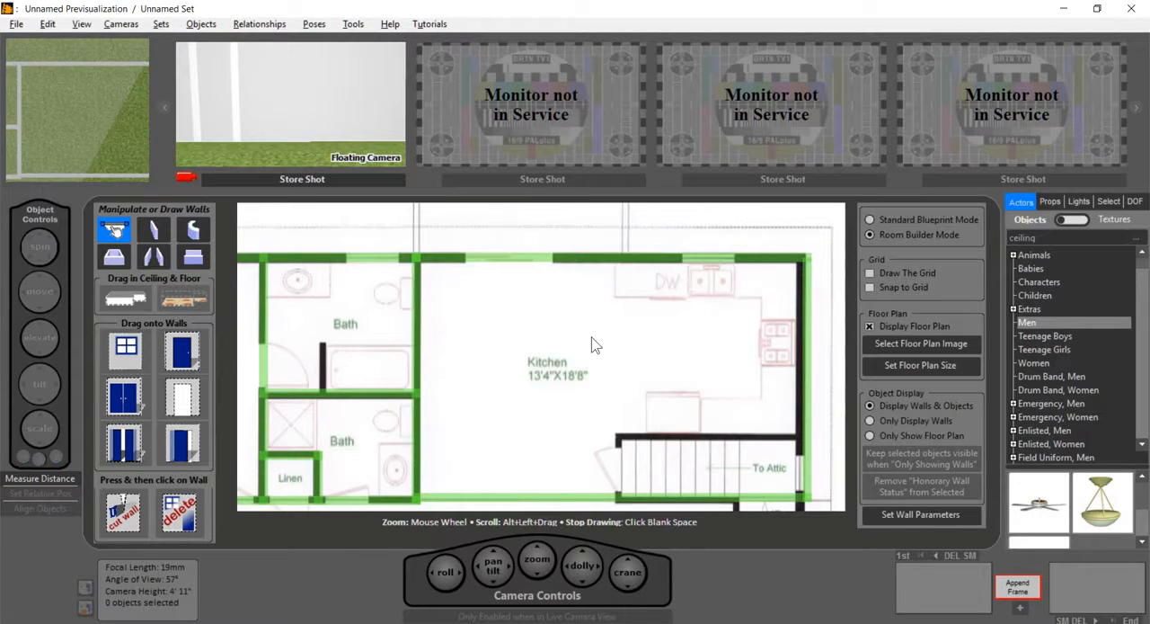
Step: Draw a single straight wall about 2' 9" long over the partition beside the upper bath's tub
scroll(575, 345, down, 2)
scroll(529, 364, up, 3)
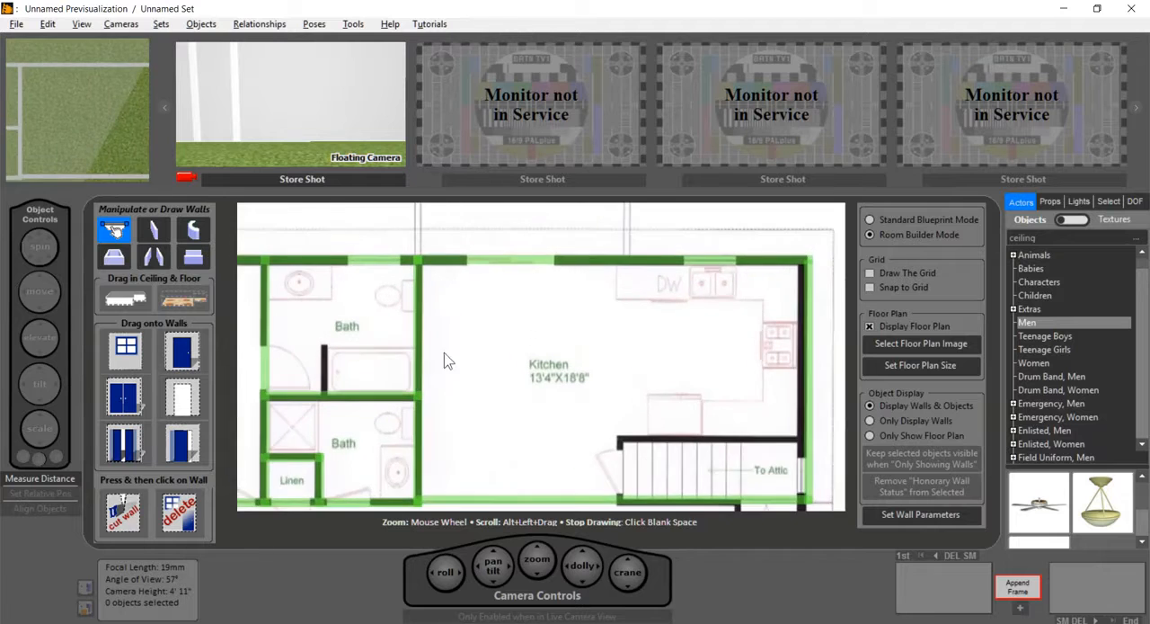
click(163, 228)
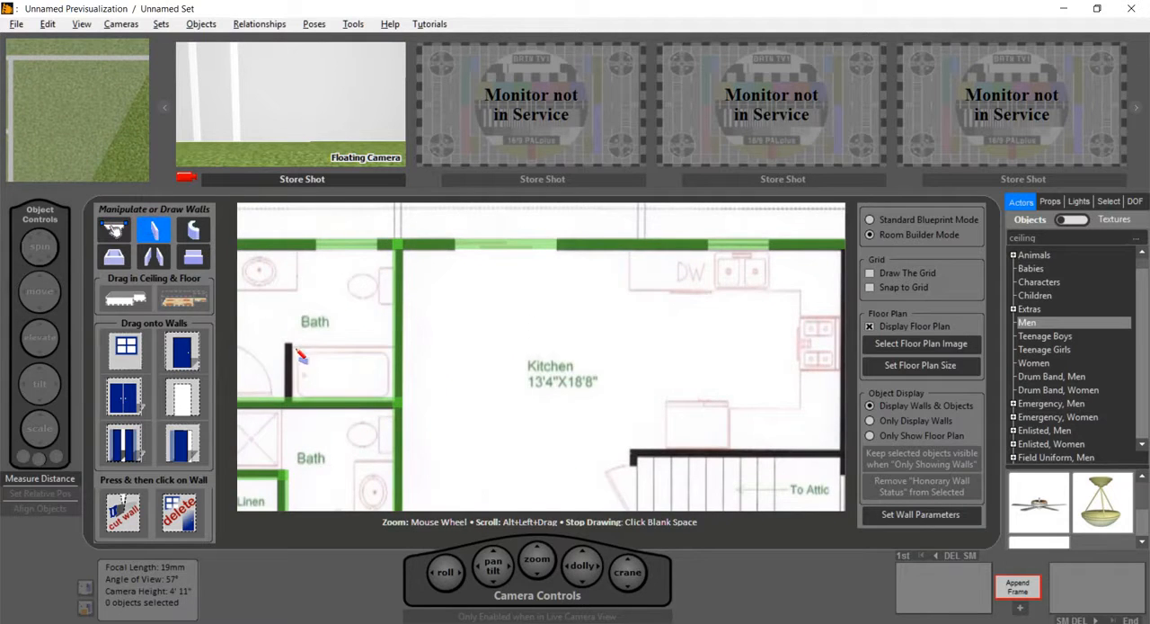
drag(289, 346, 289, 397)
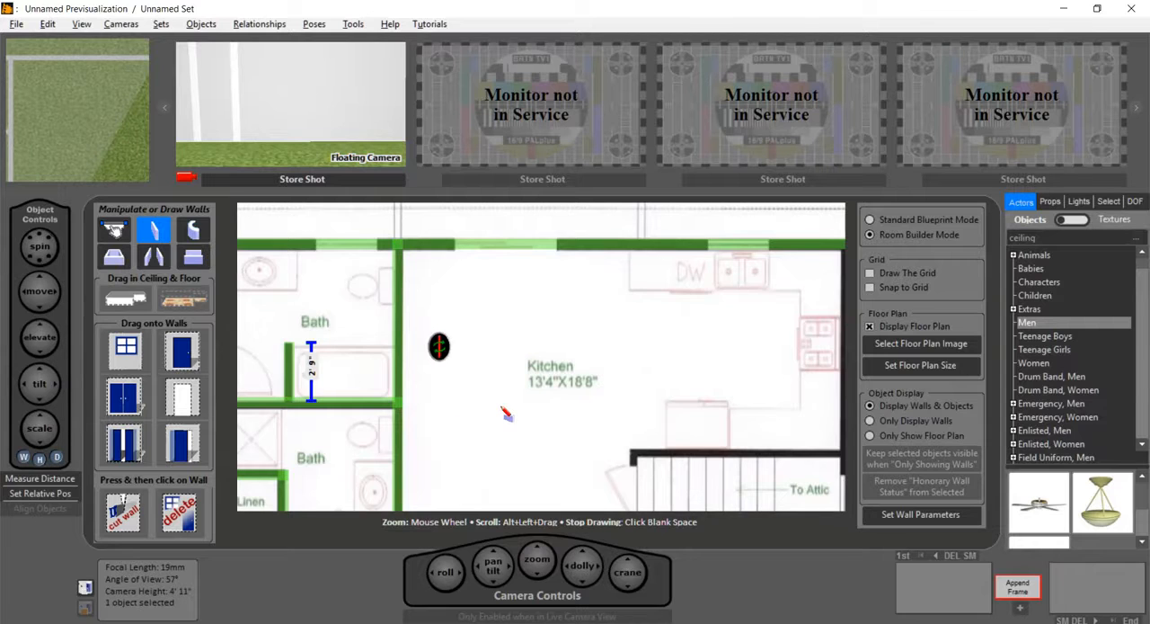
Step: Add a single door to the upper bath's bedroom-side wall, swing it into the bath and narrow it to 2' 2"
scroll(503, 408, down, 3)
scroll(321, 364, up, 3)
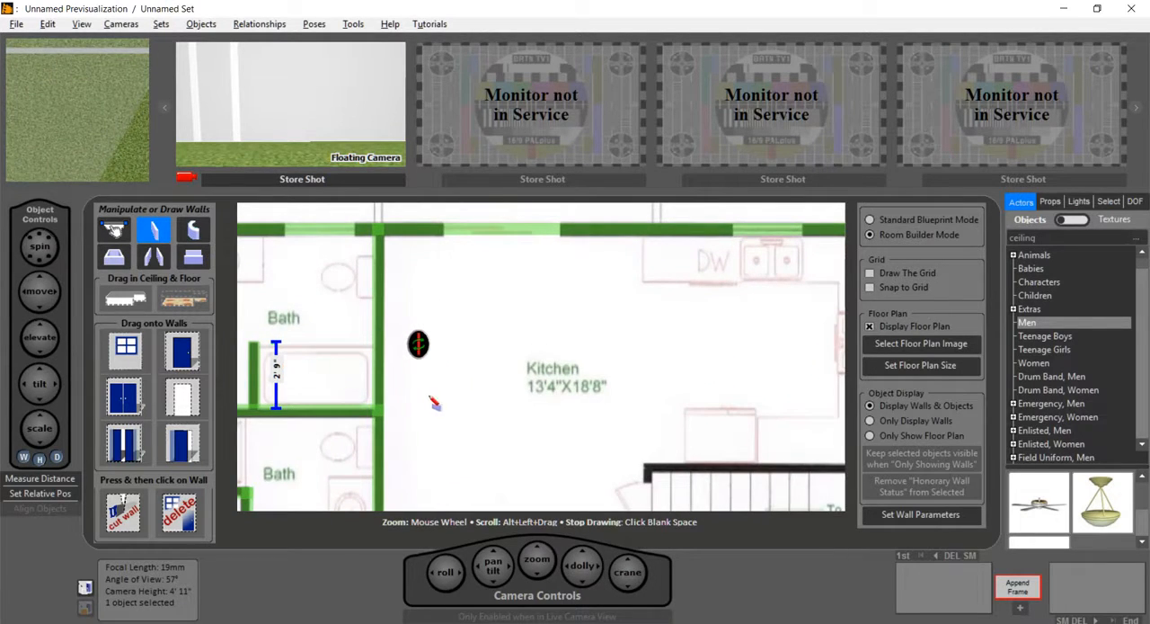
alt+drag(434, 399, 650, 396)
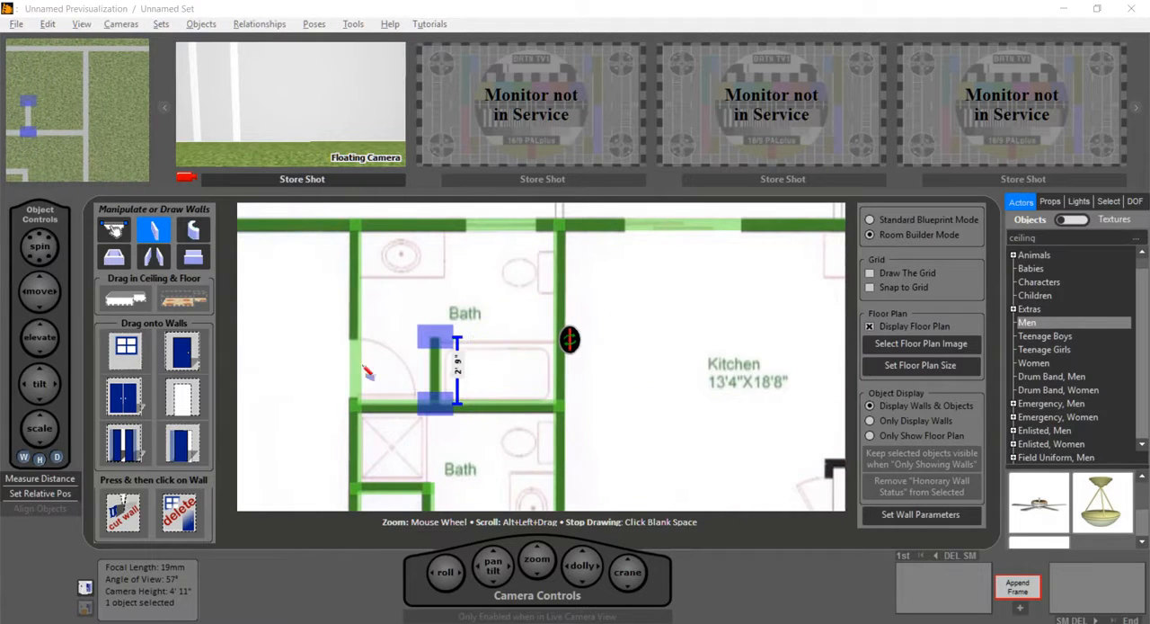
mouse_move(183, 360)
mouse_down()
mouse_move(378, 380)
mouse_move(359, 371)
mouse_up()
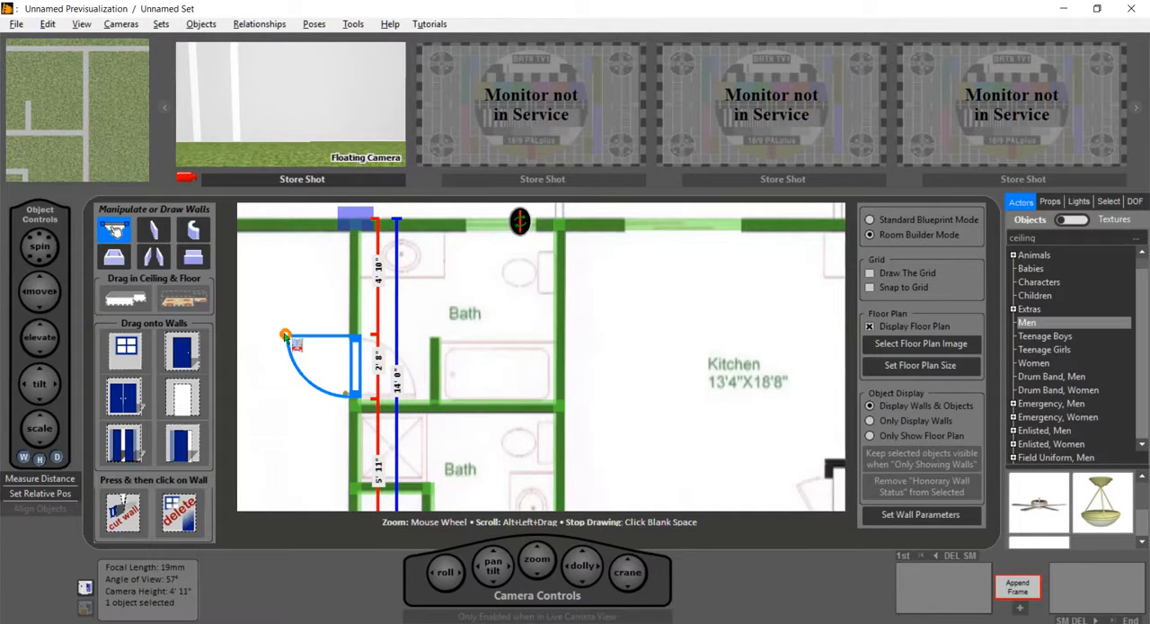
drag(293, 339, 392, 385)
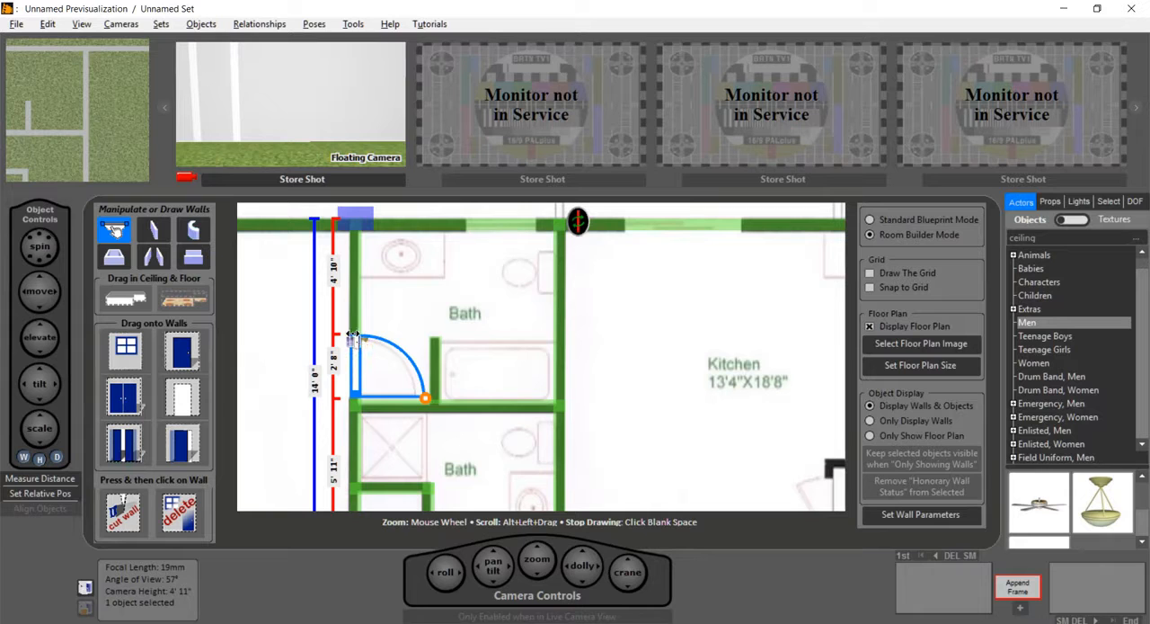
drag(356, 338, 355, 372)
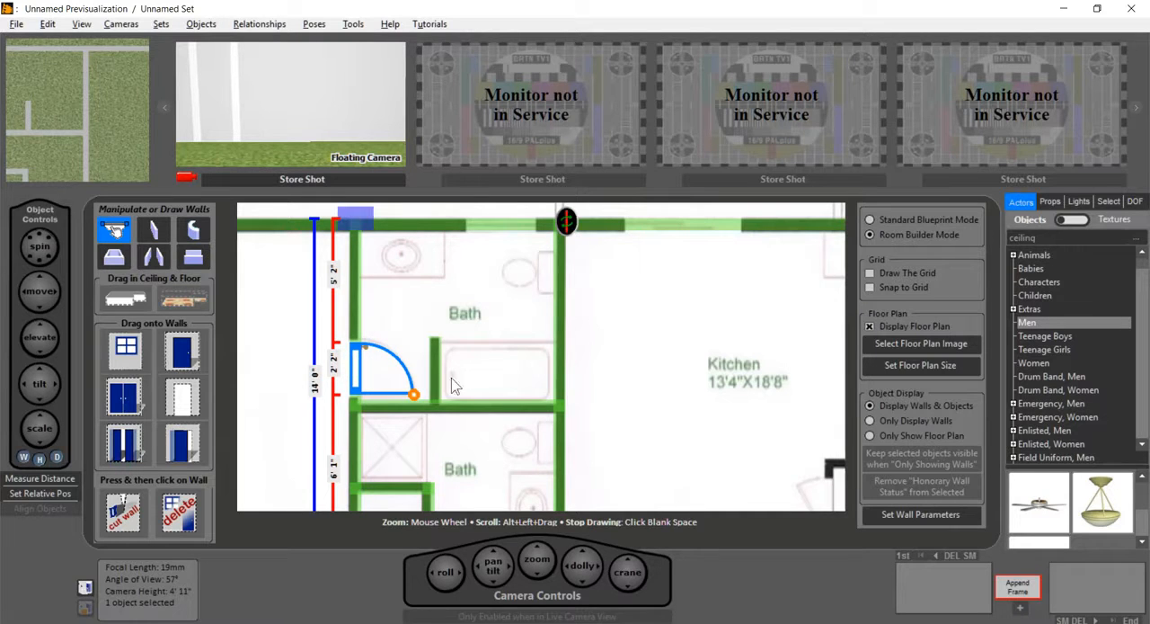
Step: Add a 2' 2" door to the linen closet and a 2' 8" door to the lower bath, swinging the latter into the bath hinged opposite the closet
scroll(476, 447, down, 3)
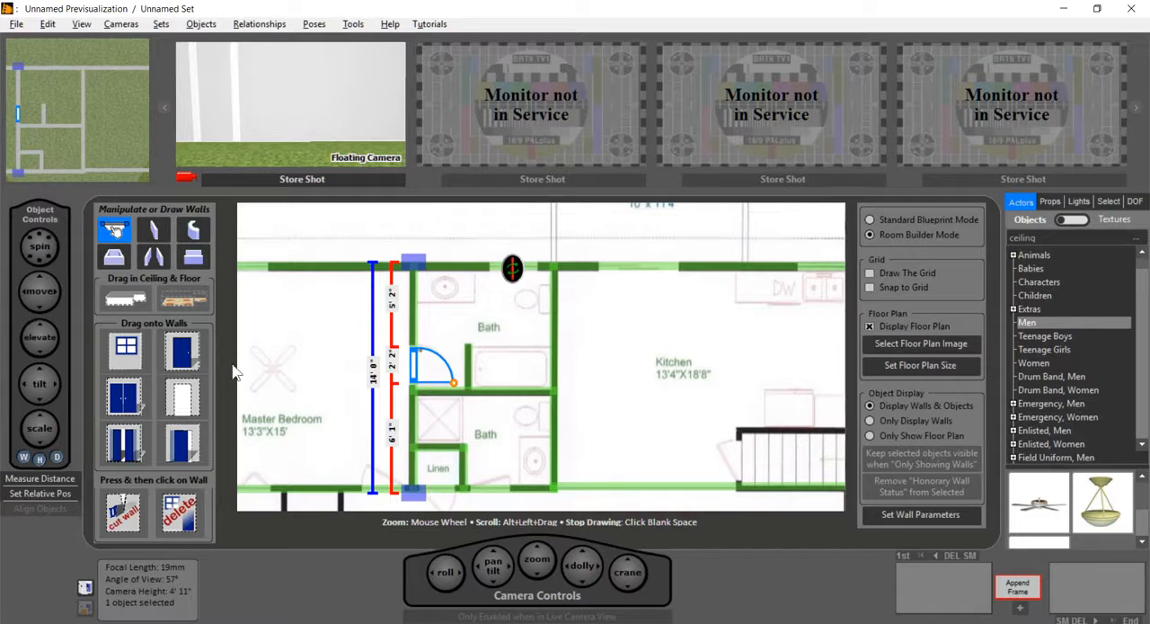
drag(184, 352, 457, 492)
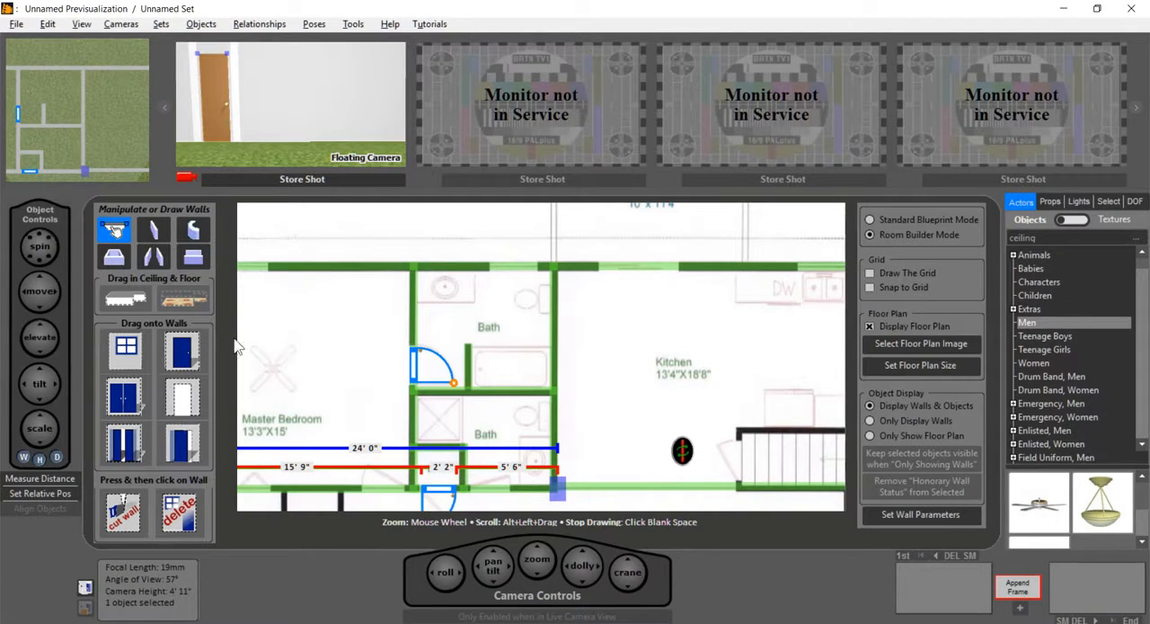
drag(193, 360, 503, 502)
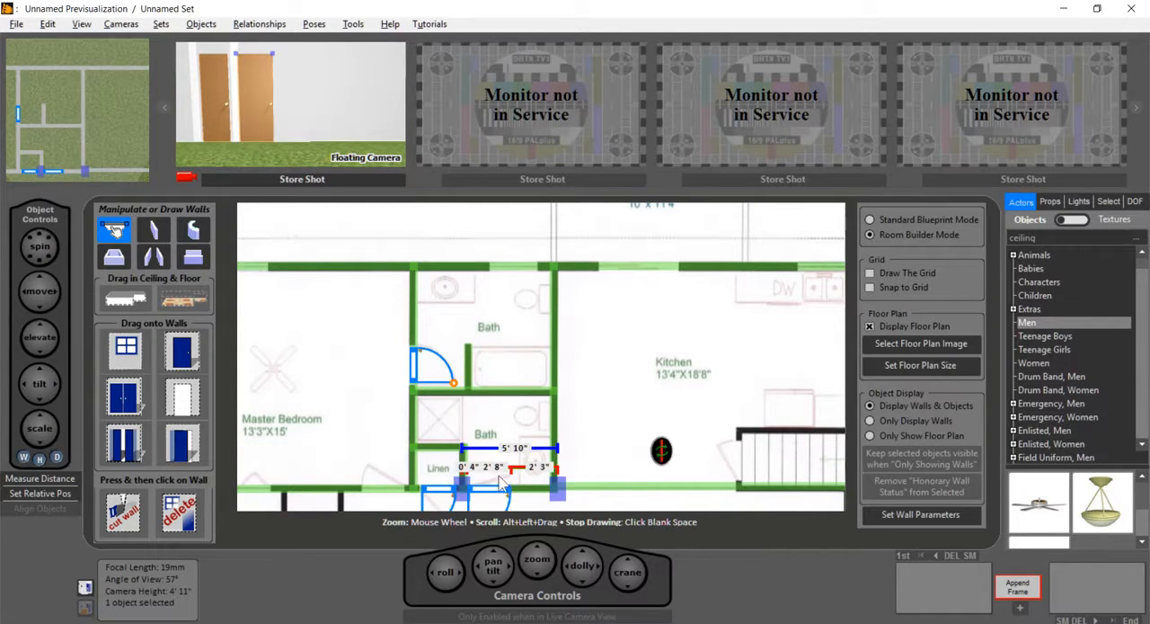
scroll(503, 505, down, 1)
drag(485, 507, 527, 467)
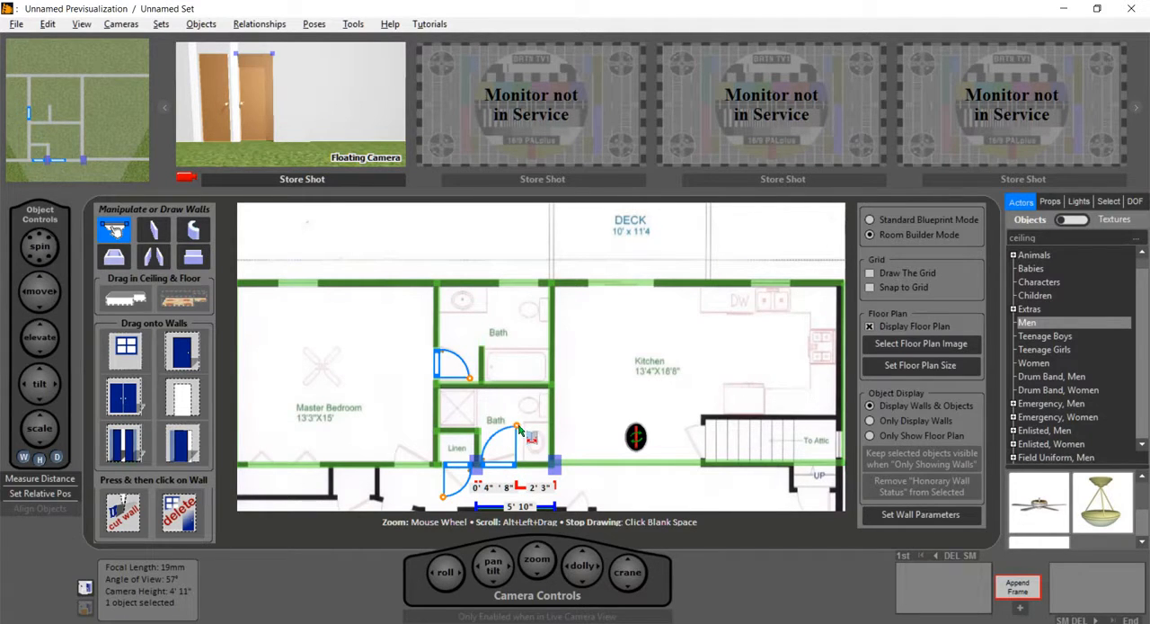
drag(519, 431, 484, 427)
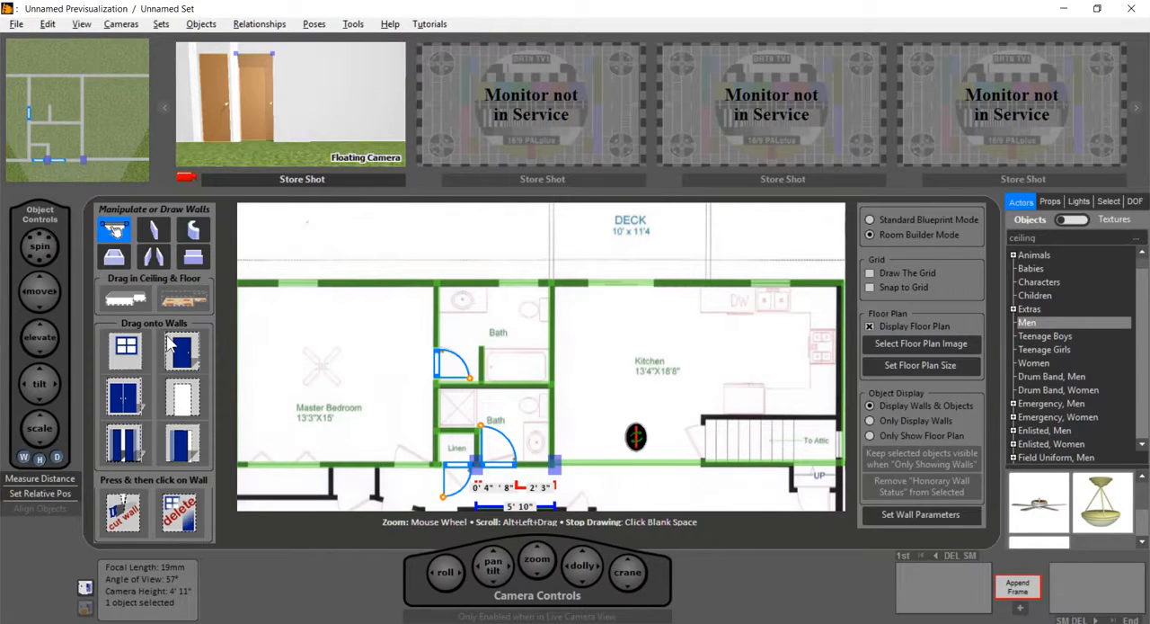
Step: Add a 2' 8" entrance door and a 5' 4" double closet door to the Master Bedroom's lower wall, both swinging into the bedroom
drag(186, 358, 400, 465)
drag(394, 506, 401, 457)
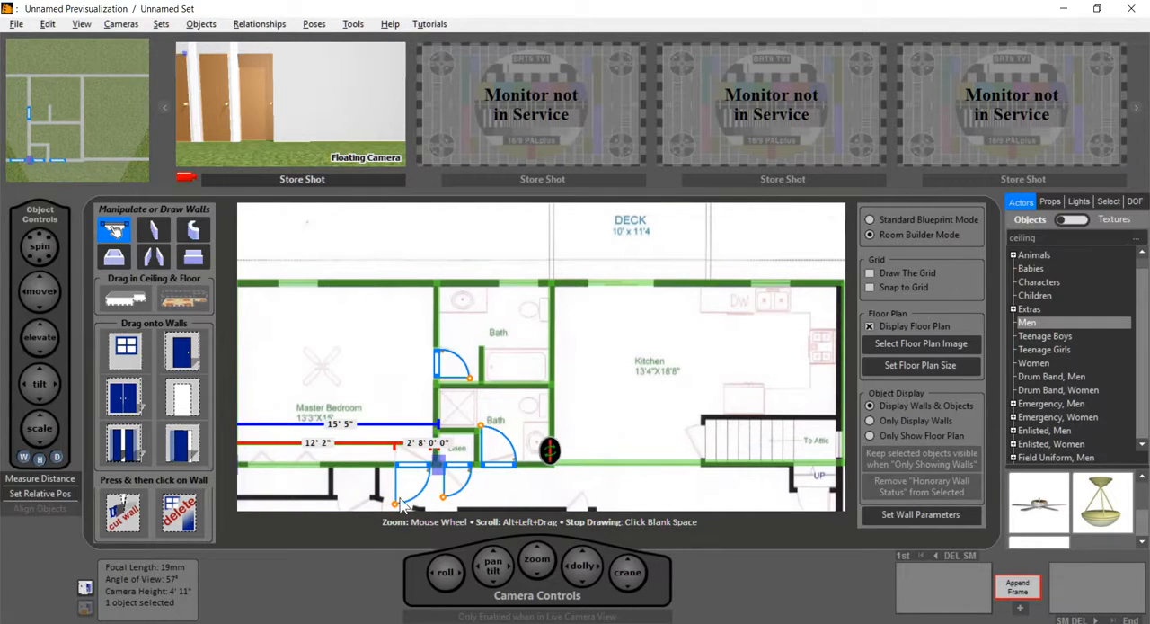
drag(397, 505, 412, 440)
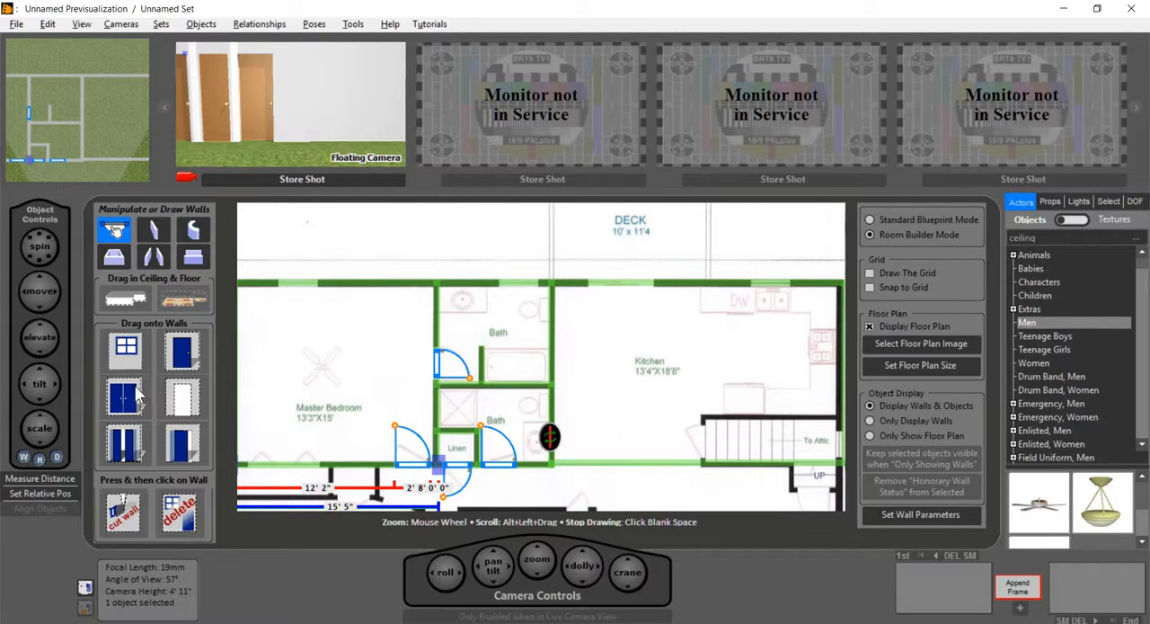
drag(137, 396, 287, 471)
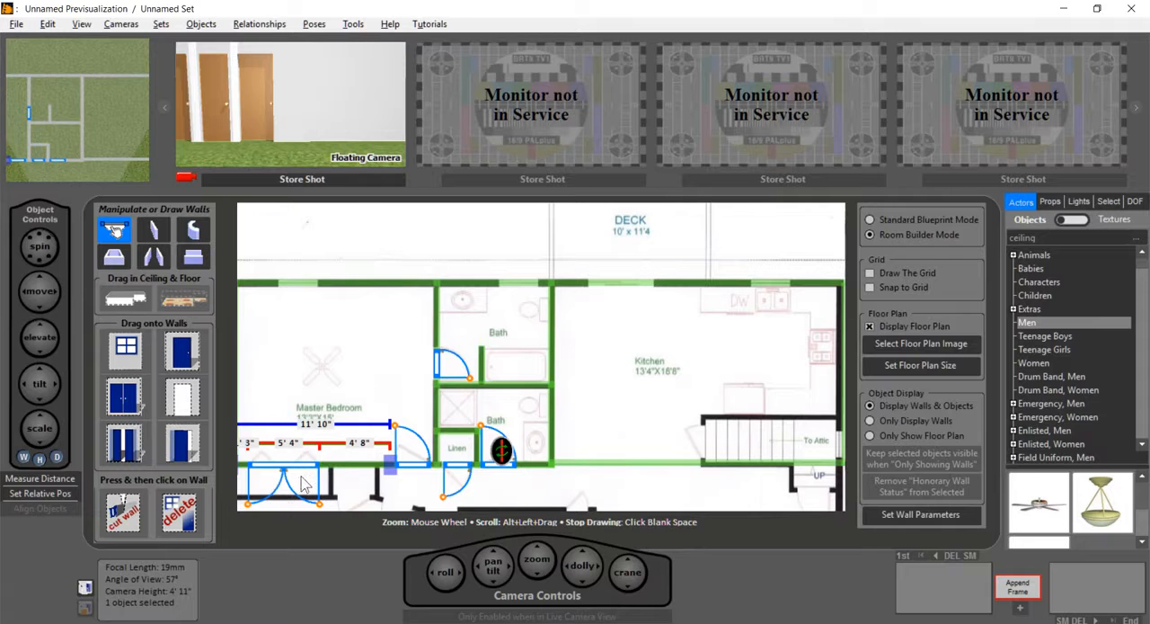
click(320, 505)
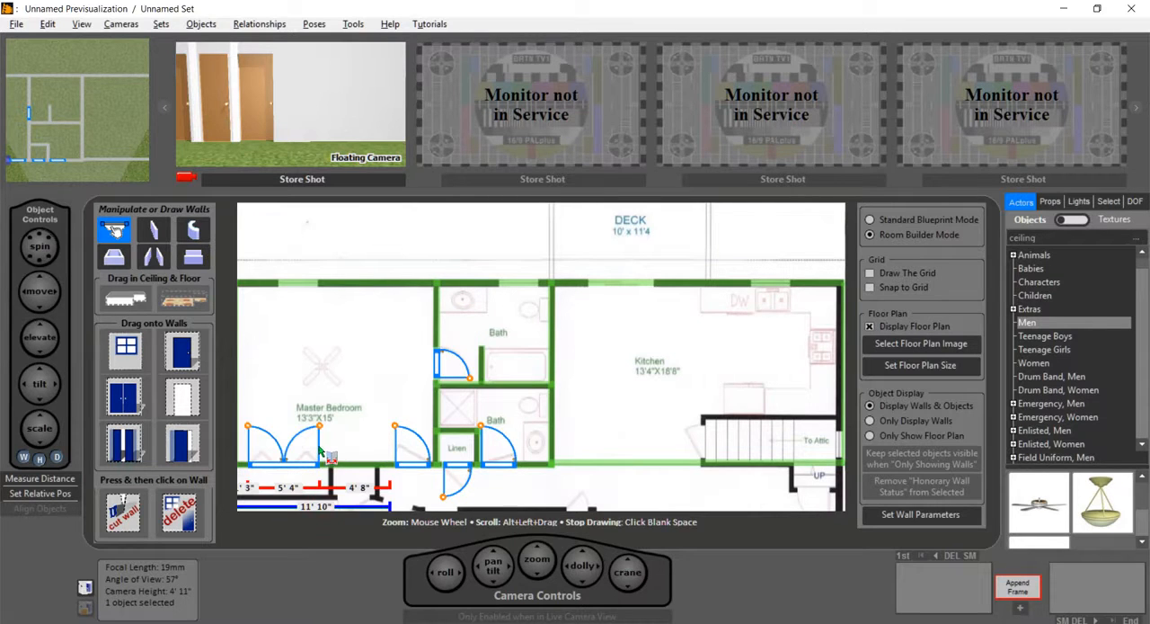
Step: Place 3' 3" windows on the Master Bedroom's outer side wall and upper wall, and on the upper bath's exterior wall
scroll(350, 423, down, 3)
scroll(346, 421, up, 2)
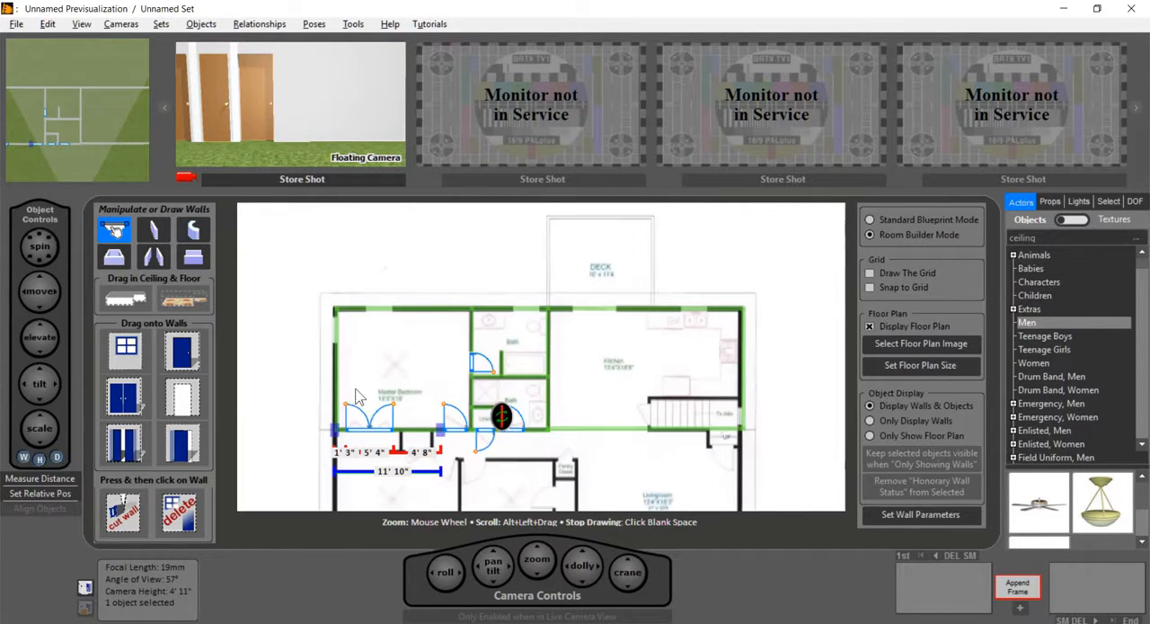
scroll(382, 355, up, 1)
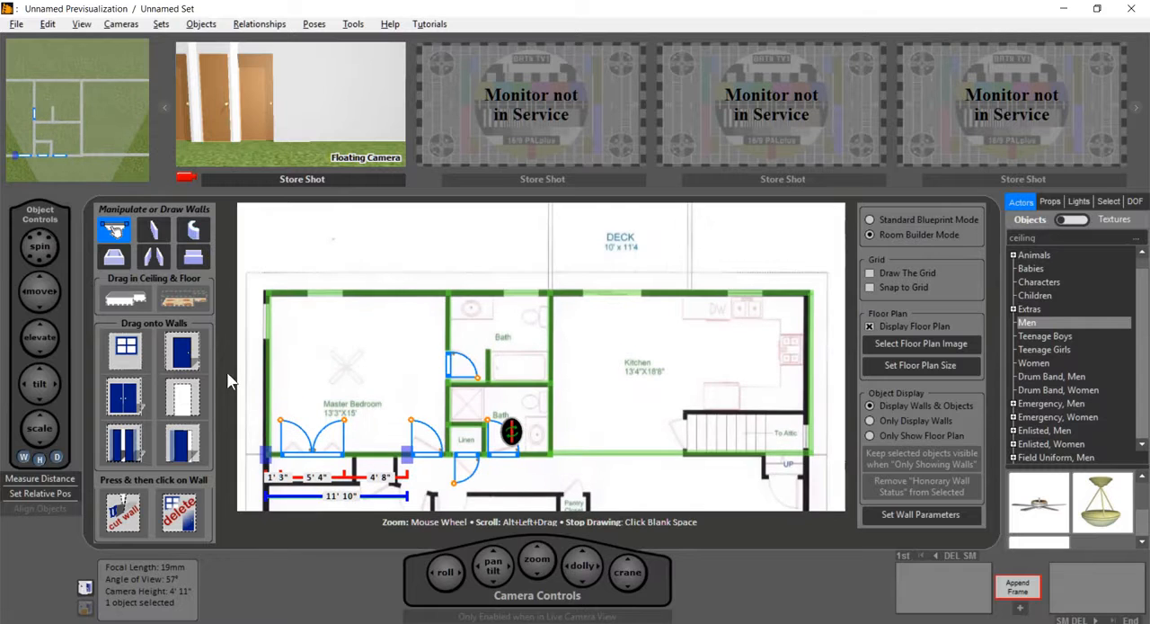
mouse_move(137, 355)
mouse_down()
mouse_move(180, 357)
mouse_move(279, 331)
mouse_move(268, 323)
mouse_up()
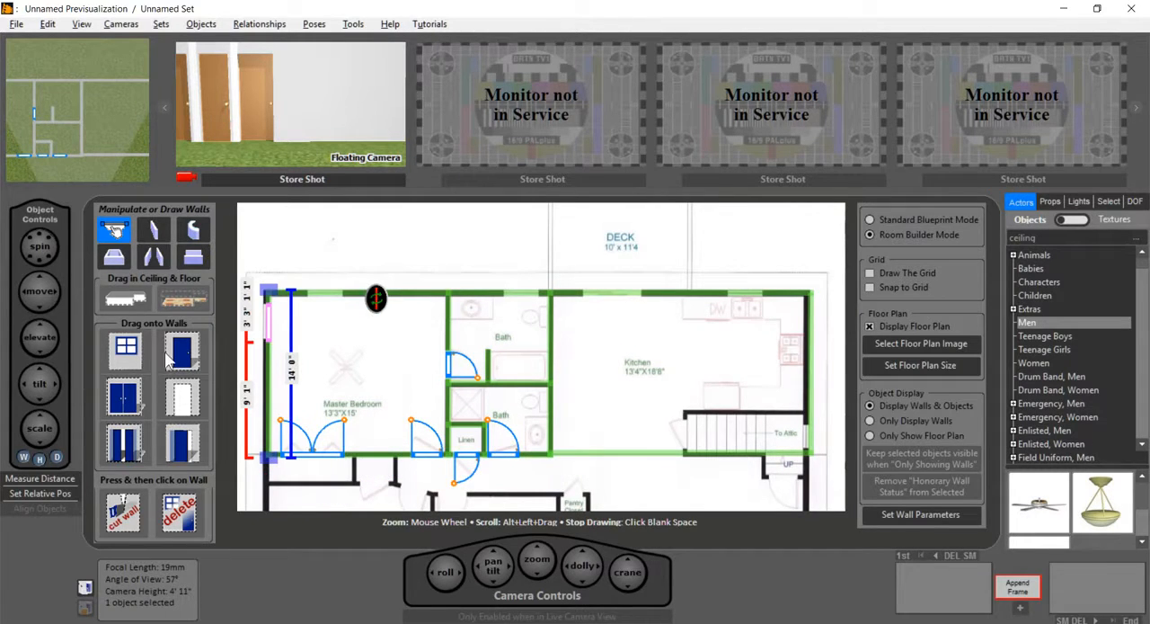
drag(126, 347, 328, 294)
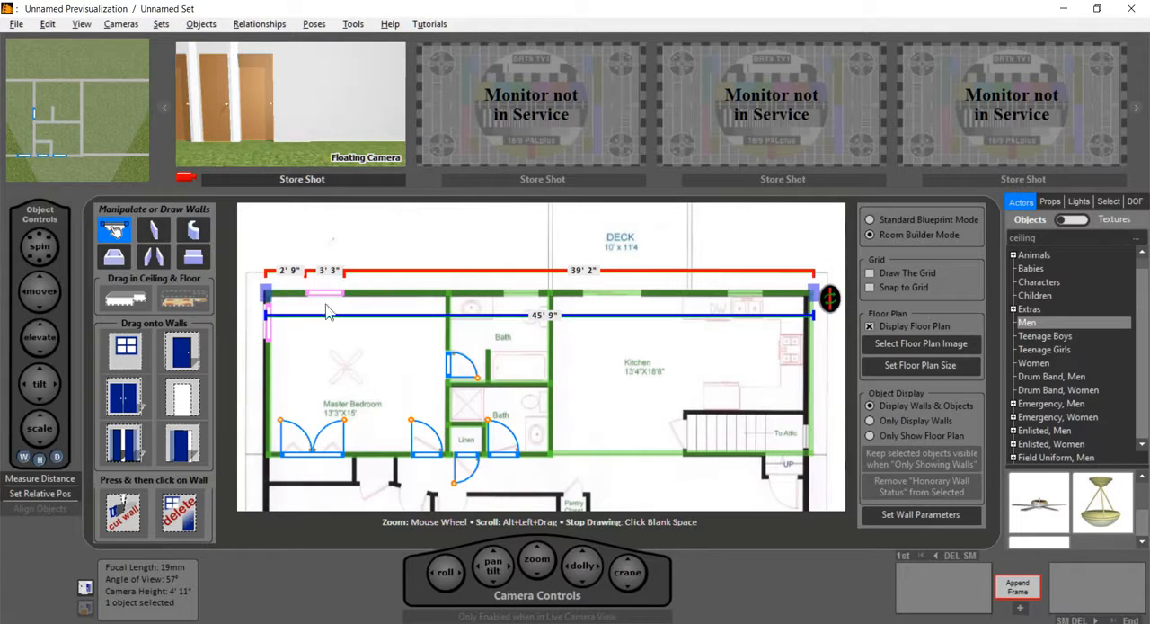
drag(126, 366, 524, 297)
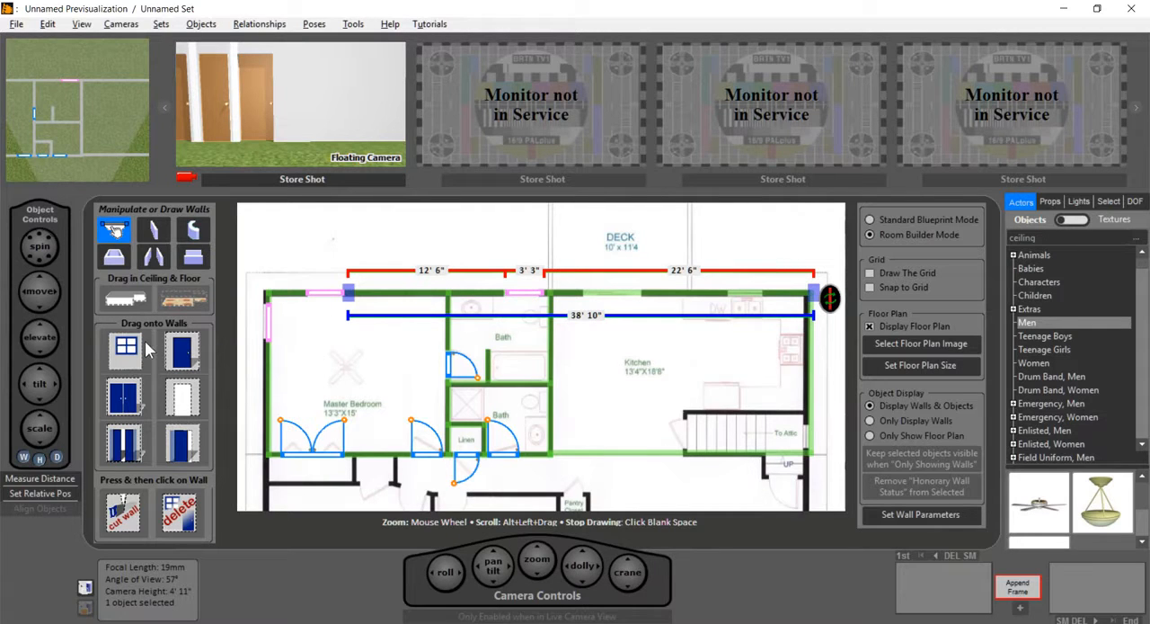
Step: Add an empty door opening 6' 0" wide over the deck access and a 3' 3" window over the sink on the Kitchen's upper wall
mouse_move(131, 353)
mouse_down()
mouse_move(606, 305)
mouse_move(595, 428)
mouse_move(251, 388)
mouse_move(130, 353)
mouse_up()
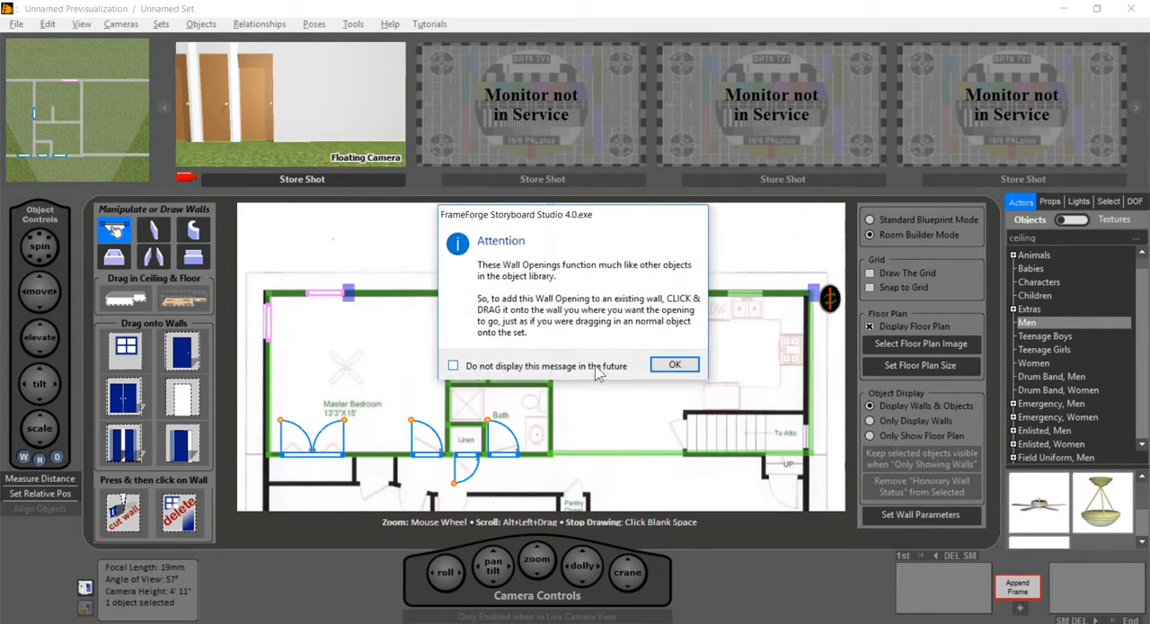
click(674, 364)
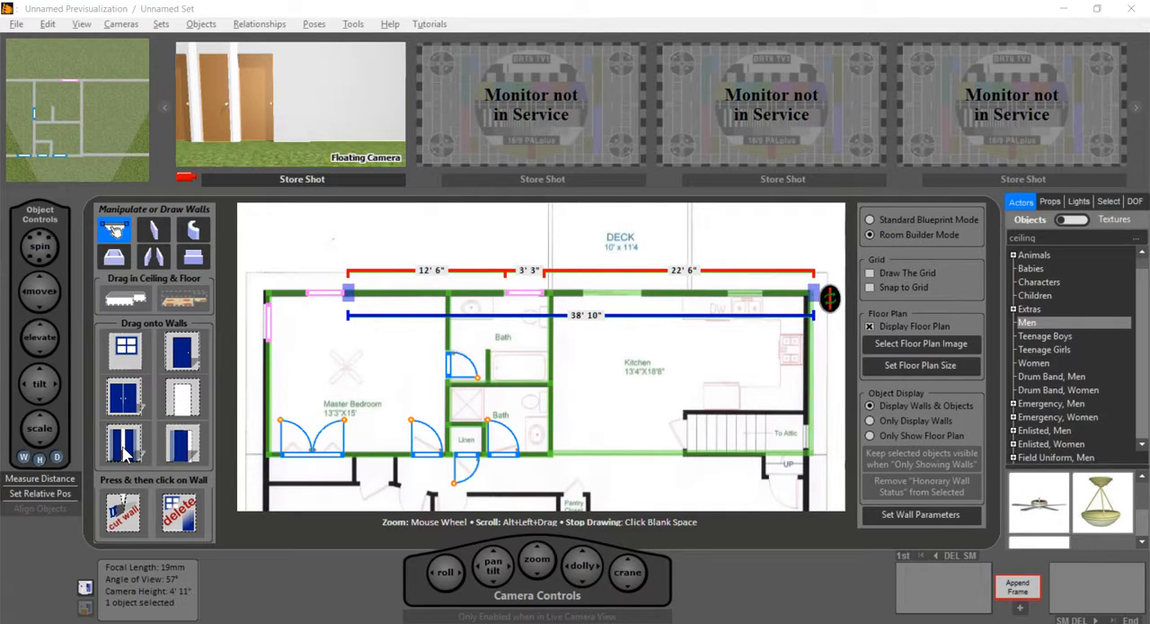
drag(187, 409, 643, 295)
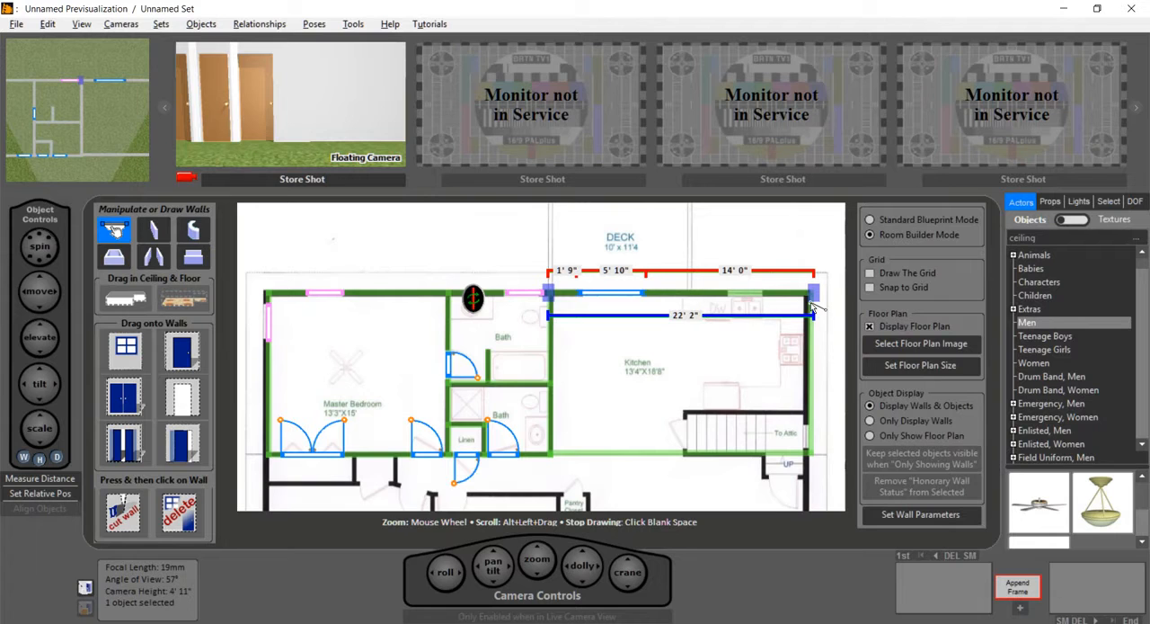
click(617, 270)
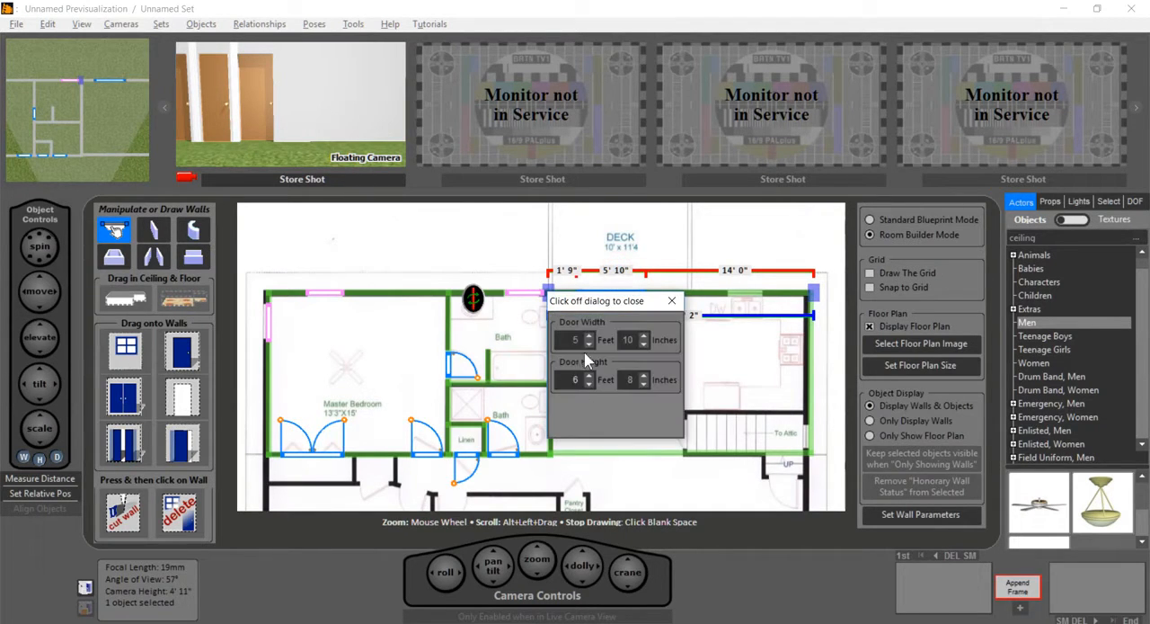
click(643, 335)
click(642, 336)
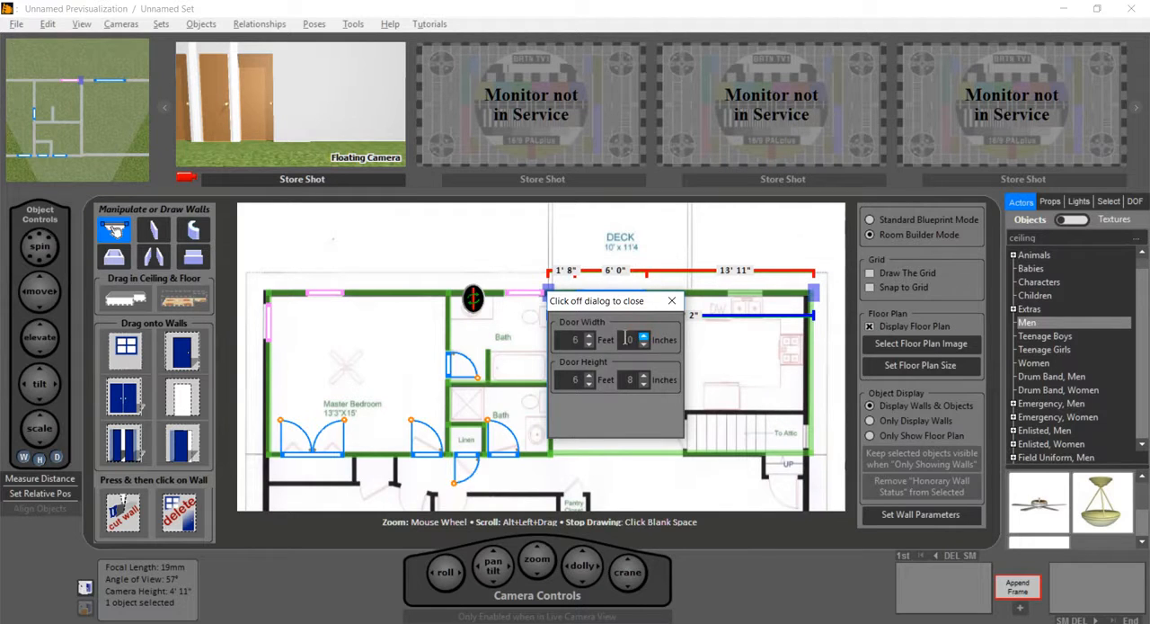
click(673, 302)
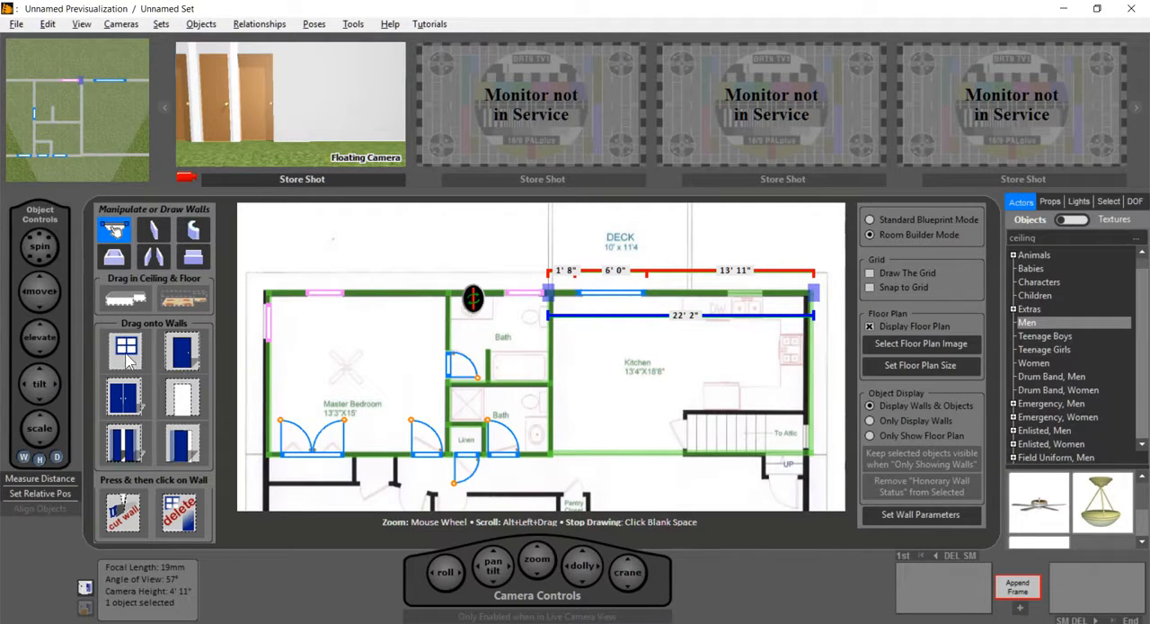
drag(128, 355, 750, 307)
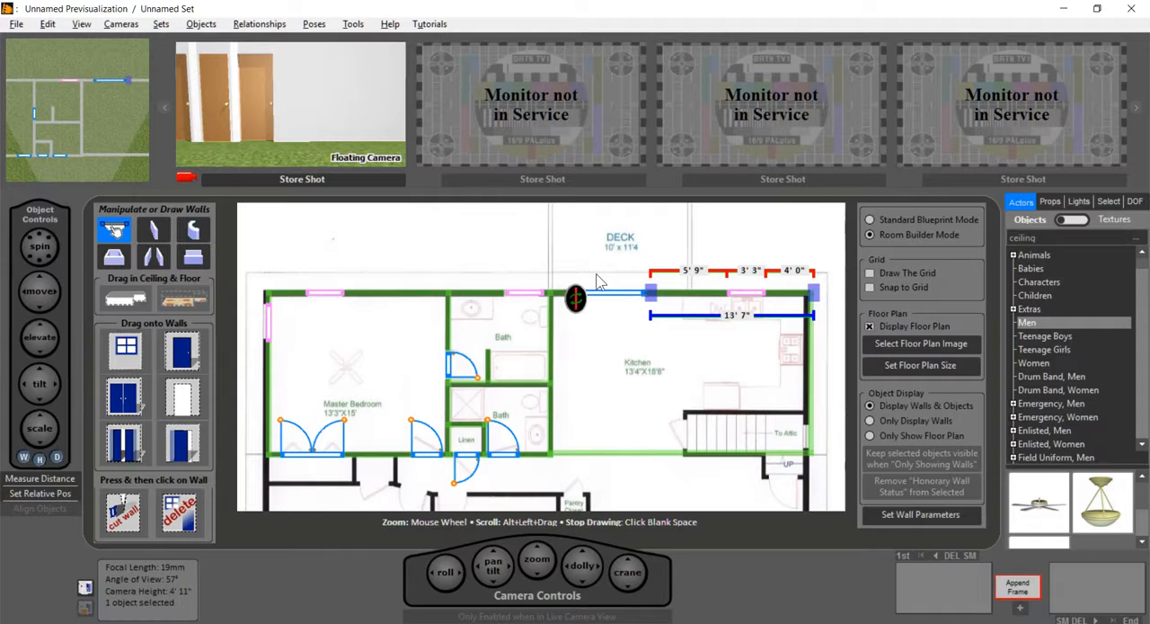
Step: Add a camera in the Kitchen, aim it at the deck opening, enlarge its view and dolly it back until the whole opening is framed
click(620, 388)
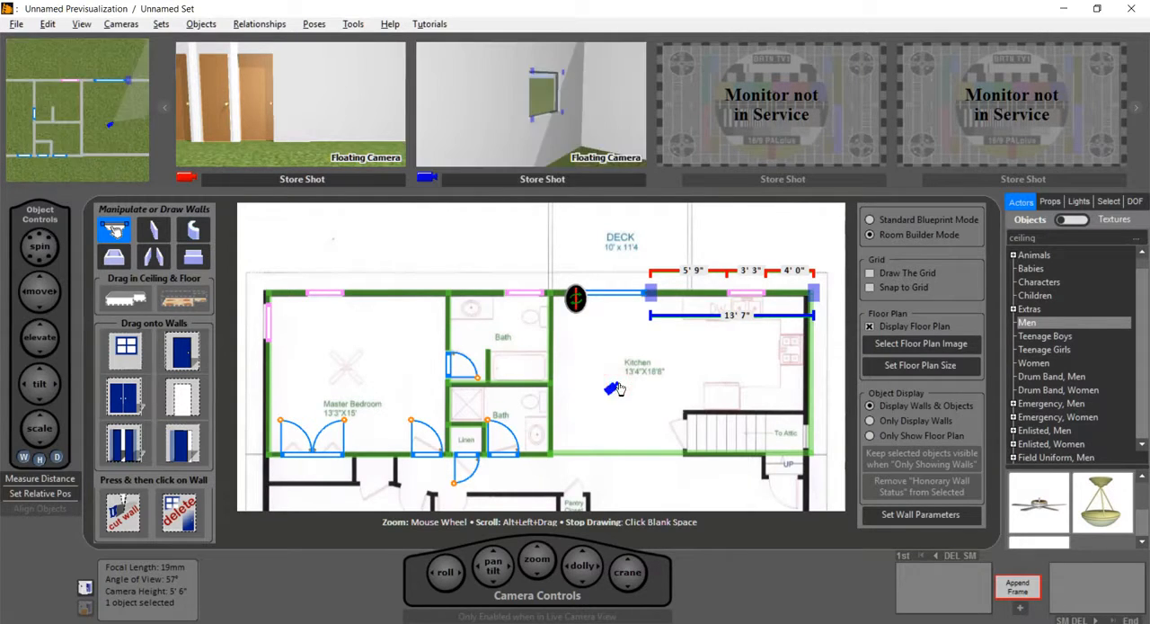
click(612, 391)
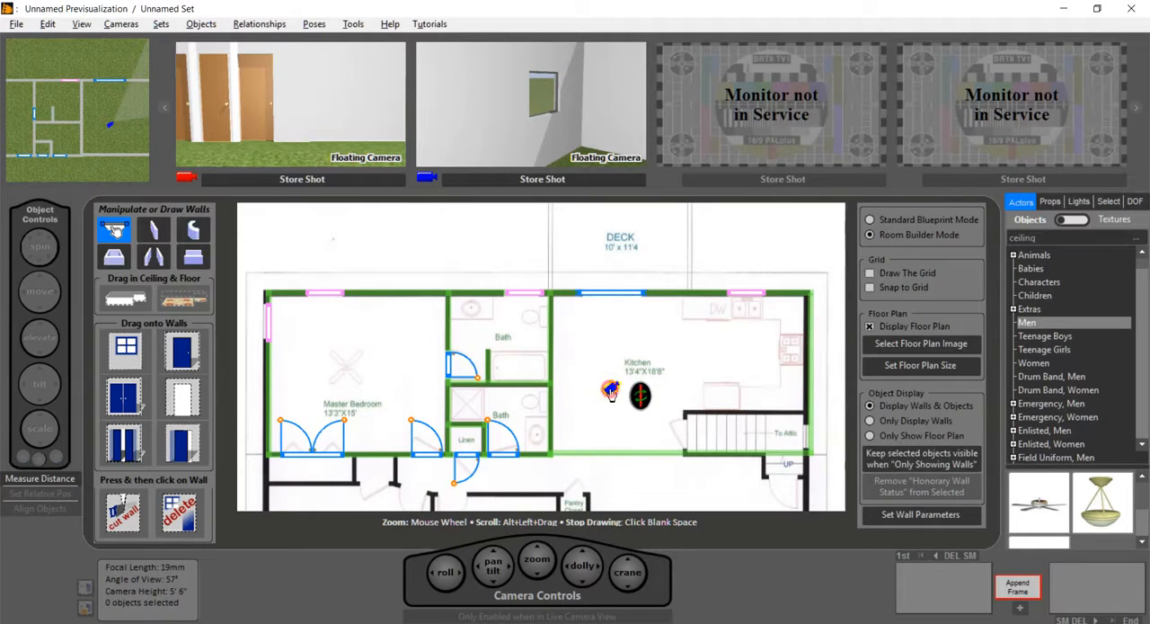
drag(646, 404, 675, 406)
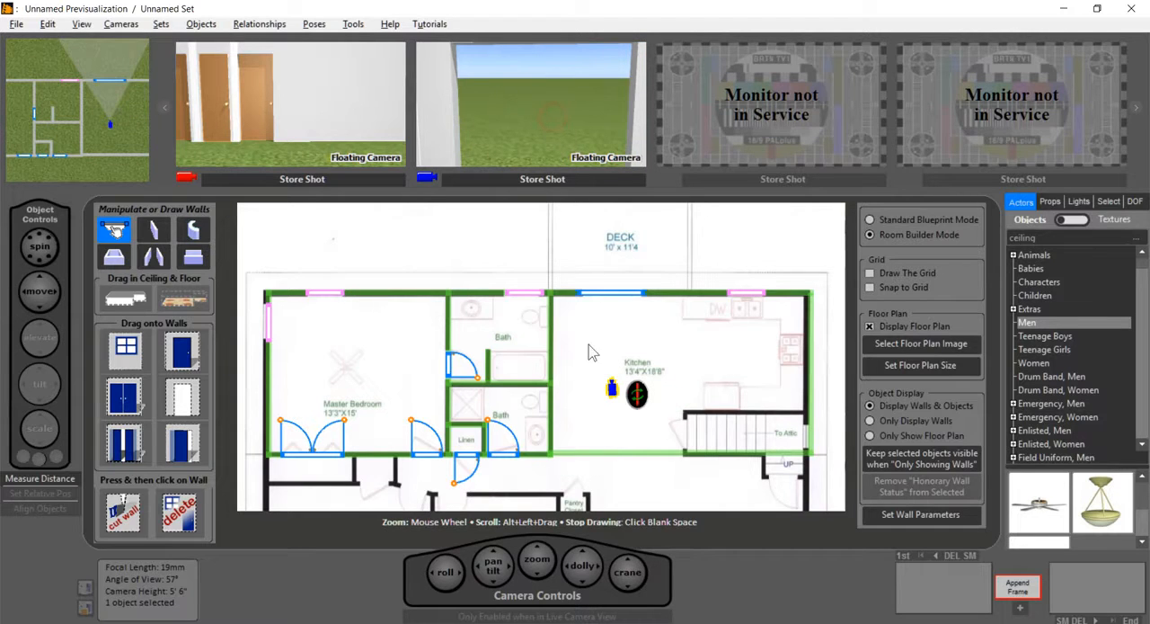
click(537, 78)
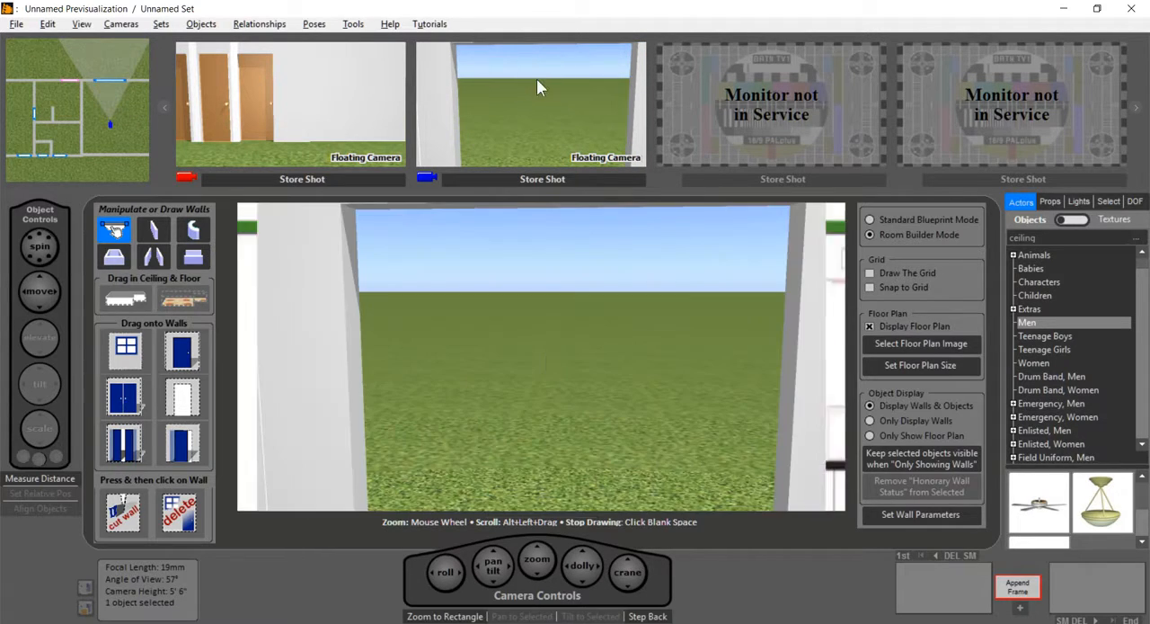
drag(580, 571, 589, 582)
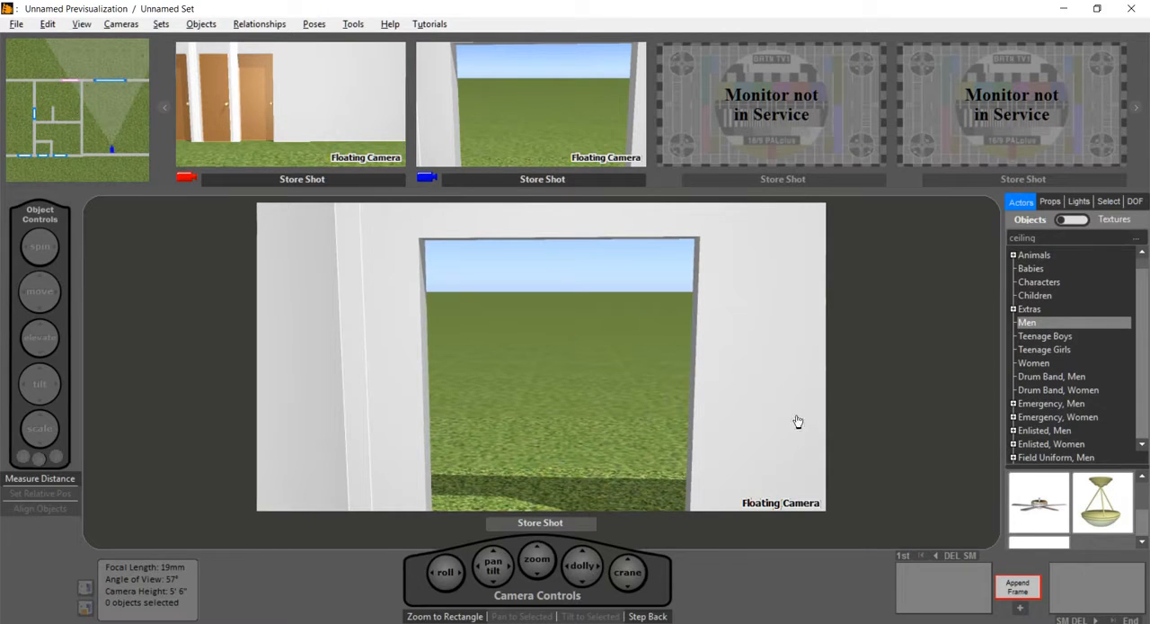
Step: Fit the white glass double door with crossbars from the Walls > Doors props into the Kitchen's deck opening
click(1050, 202)
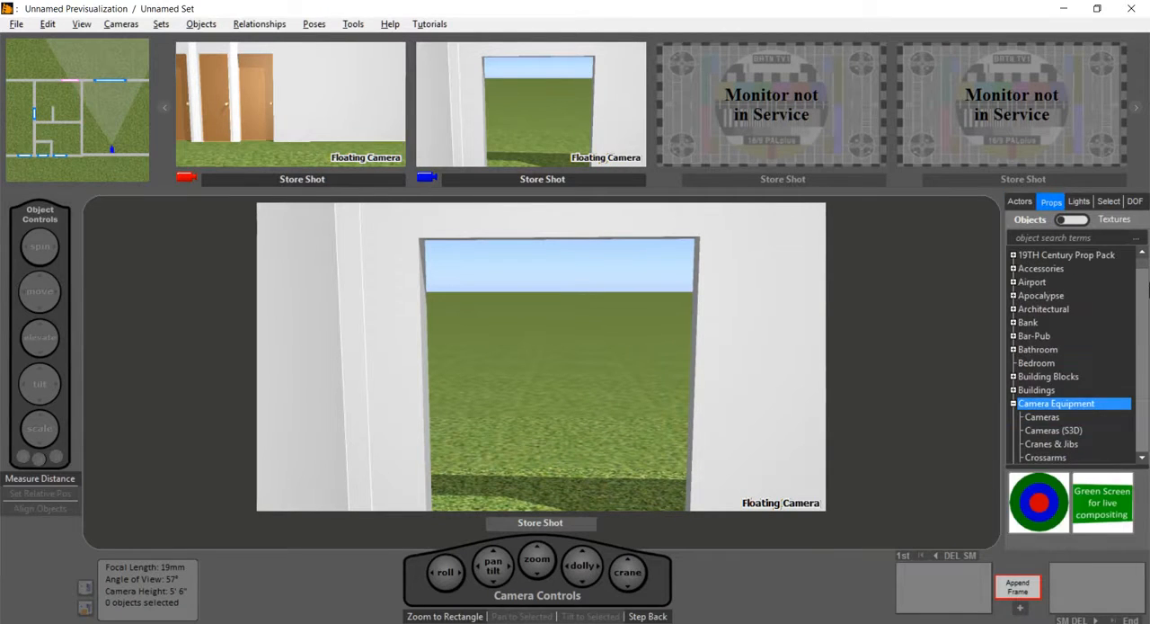
drag(1145, 272, 1120, 372)
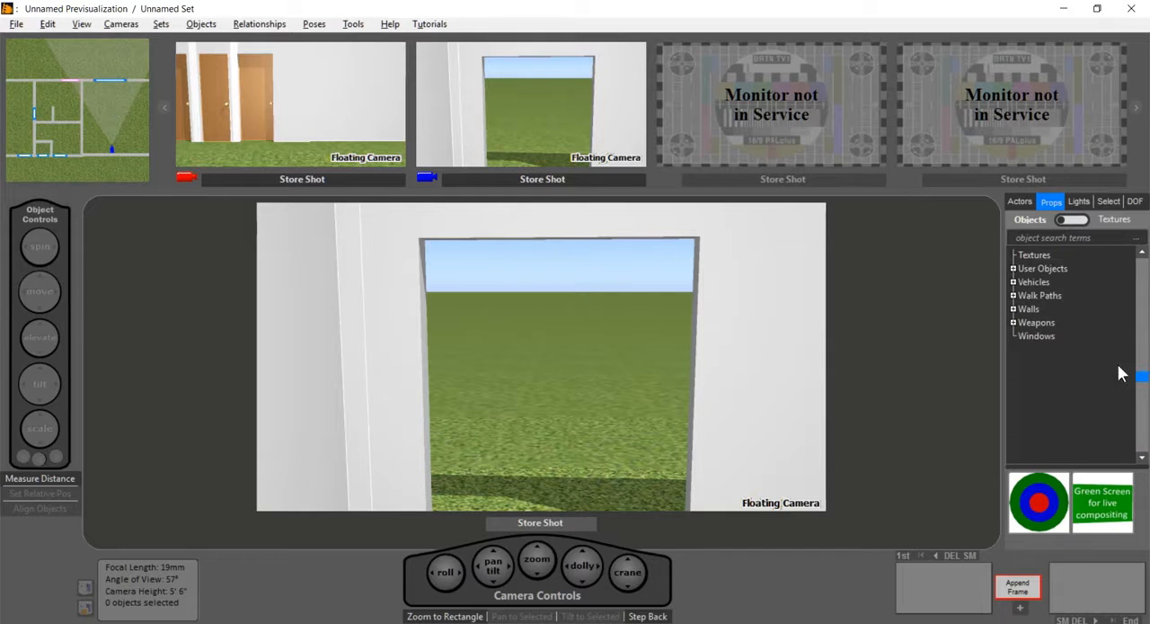
click(1016, 310)
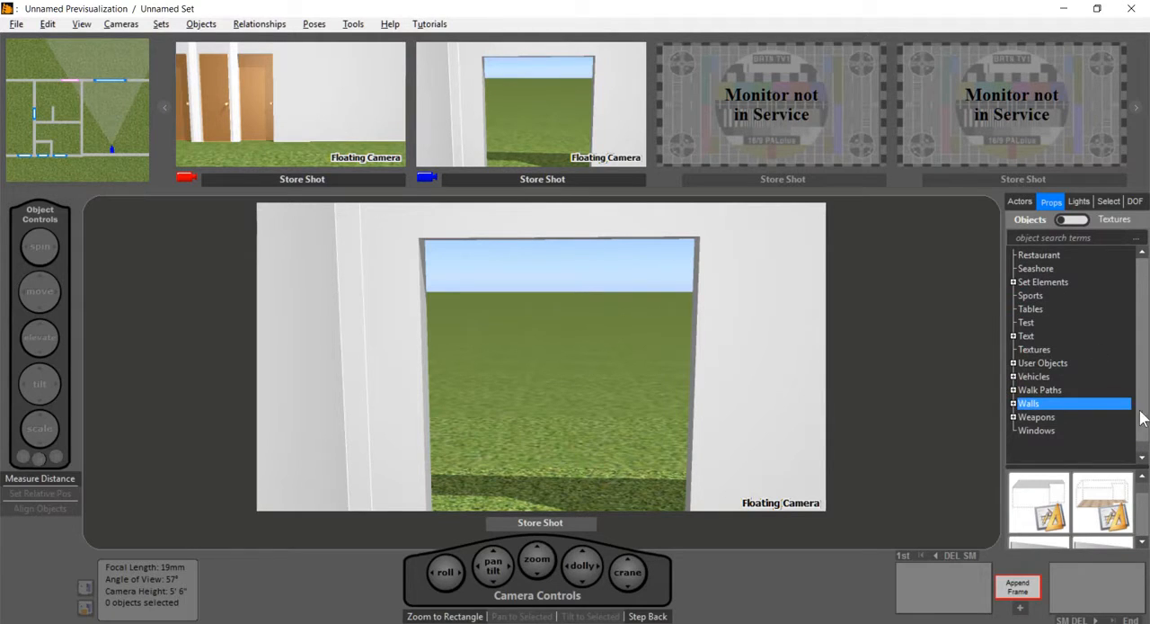
click(1014, 403)
click(1036, 417)
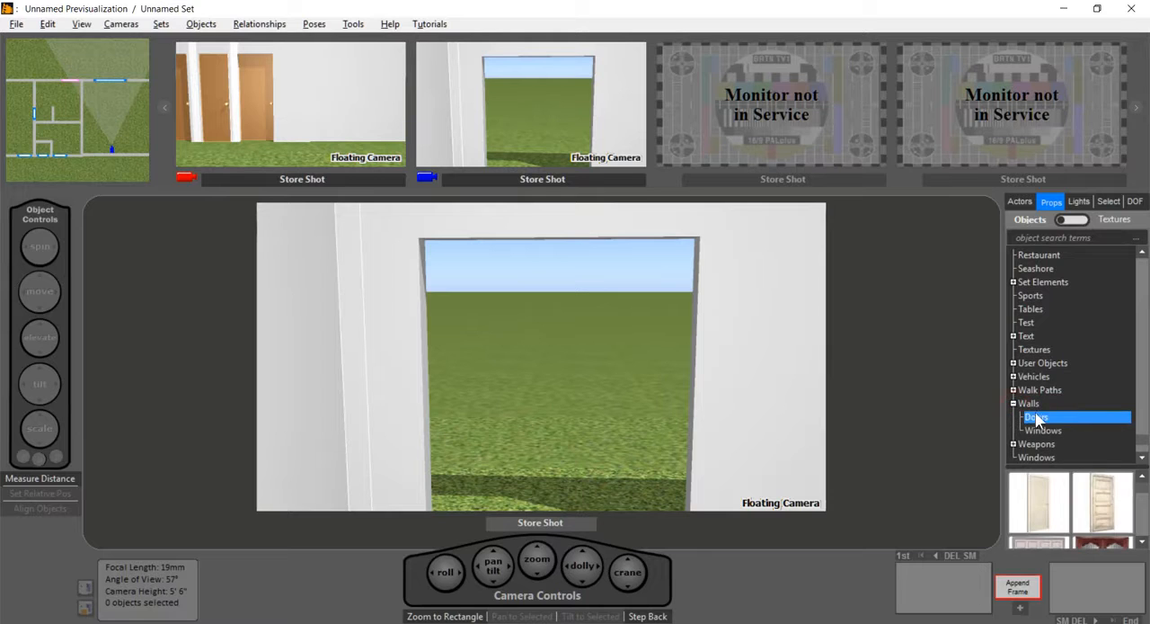
click(1142, 545)
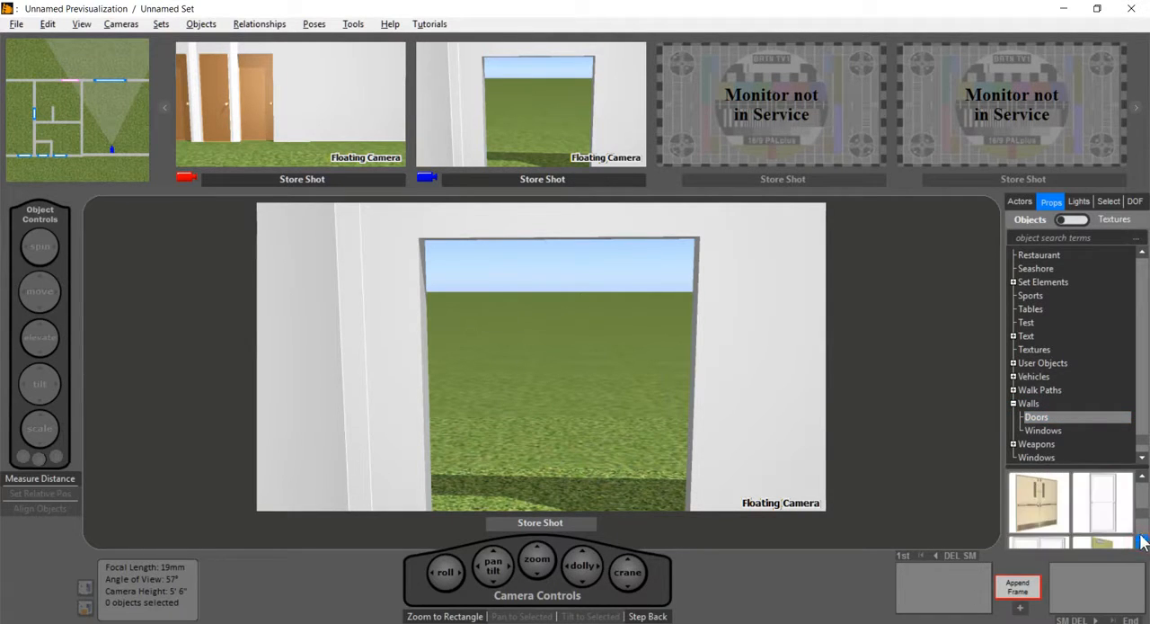
click(1142, 544)
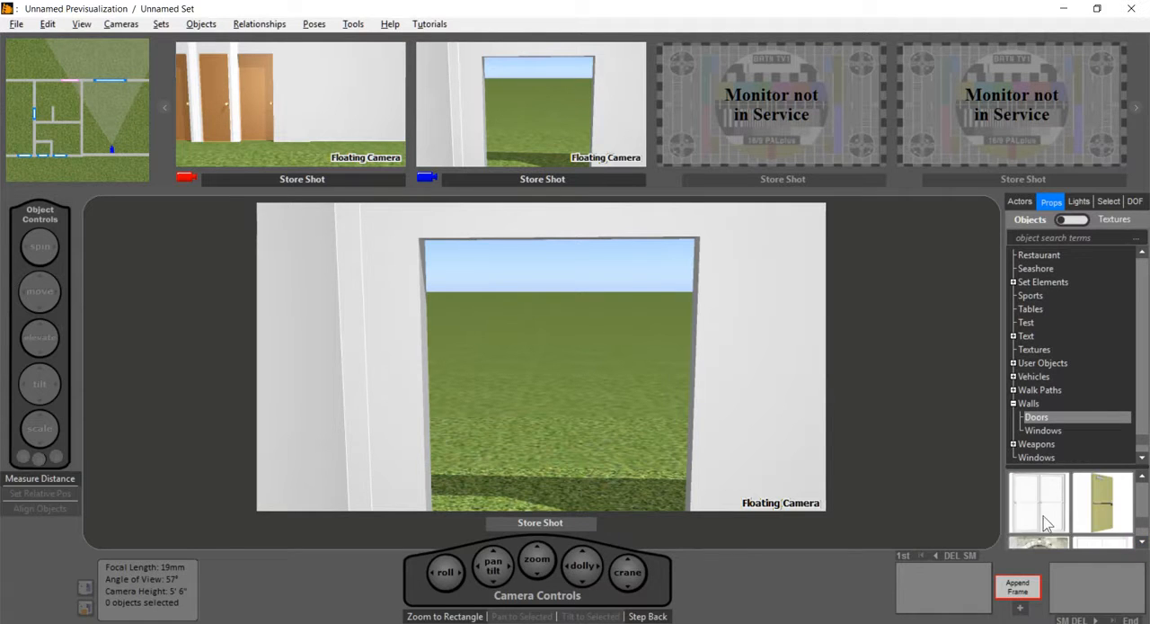
drag(1039, 503, 700, 445)
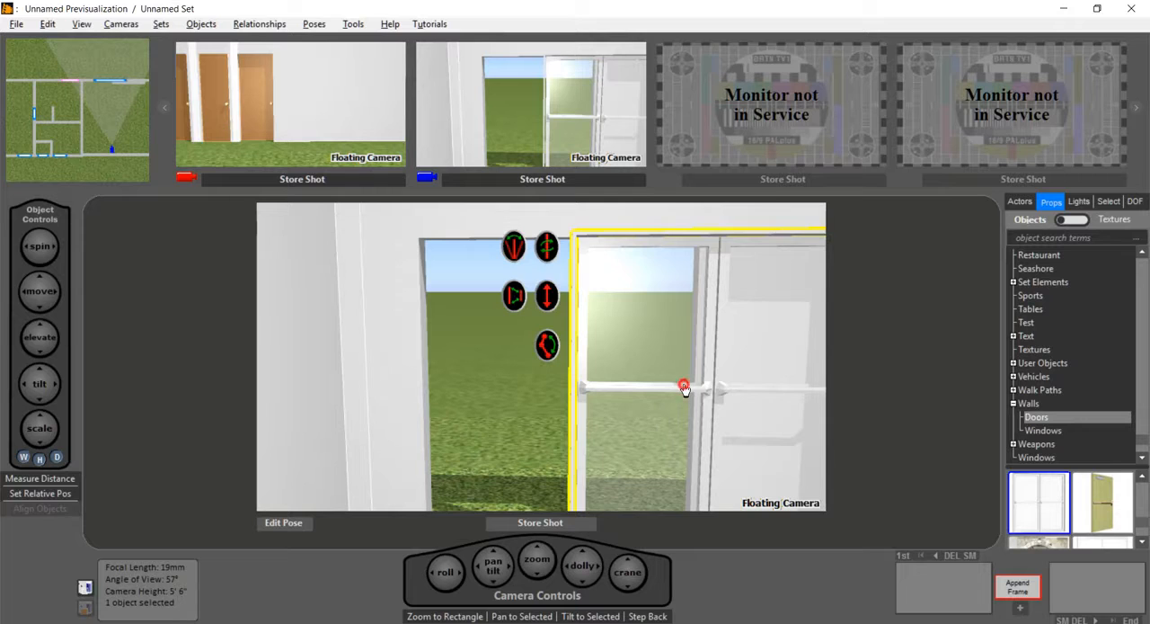
drag(684, 388, 577, 383)
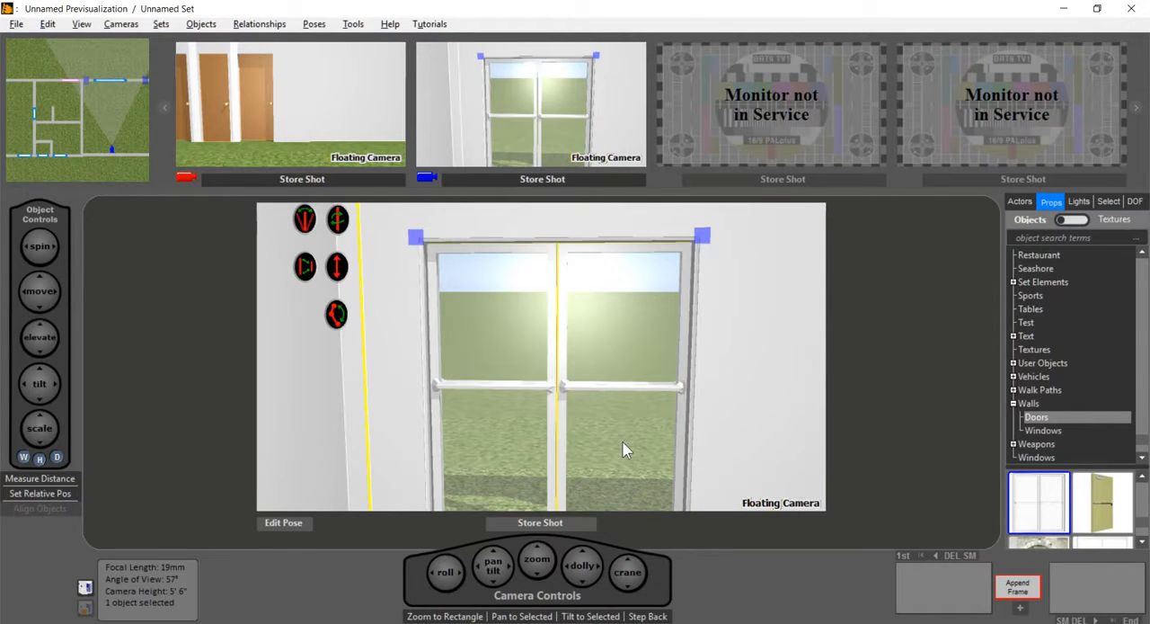
Step: Try to delete the double door from the deck opening, and undo the deletion
click(1143, 543)
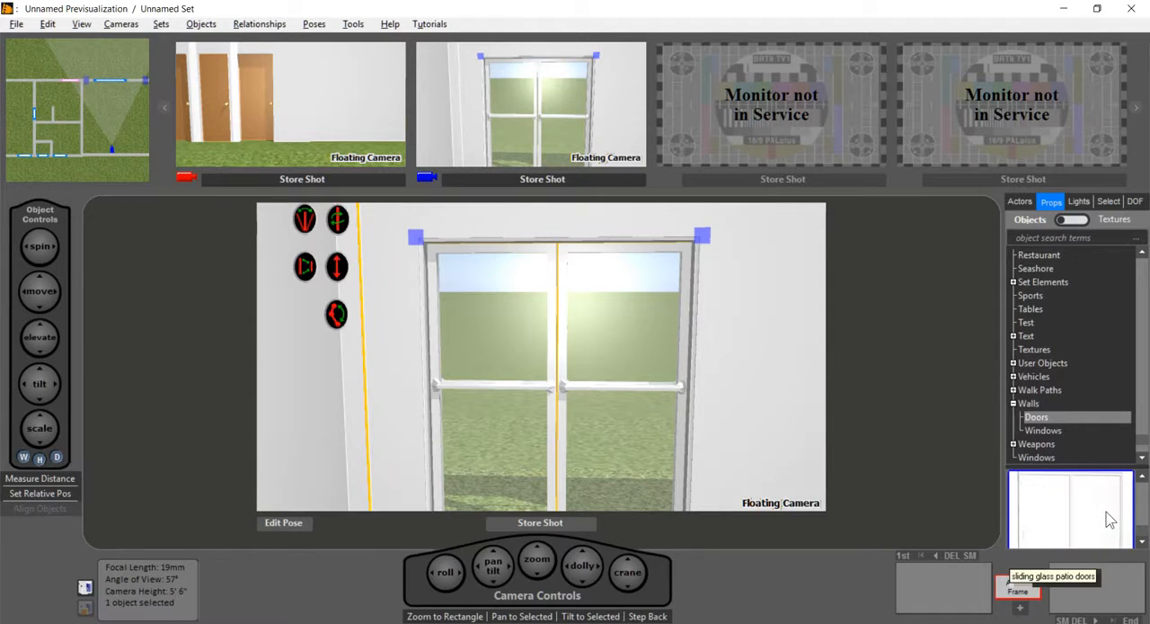
click(1039, 504)
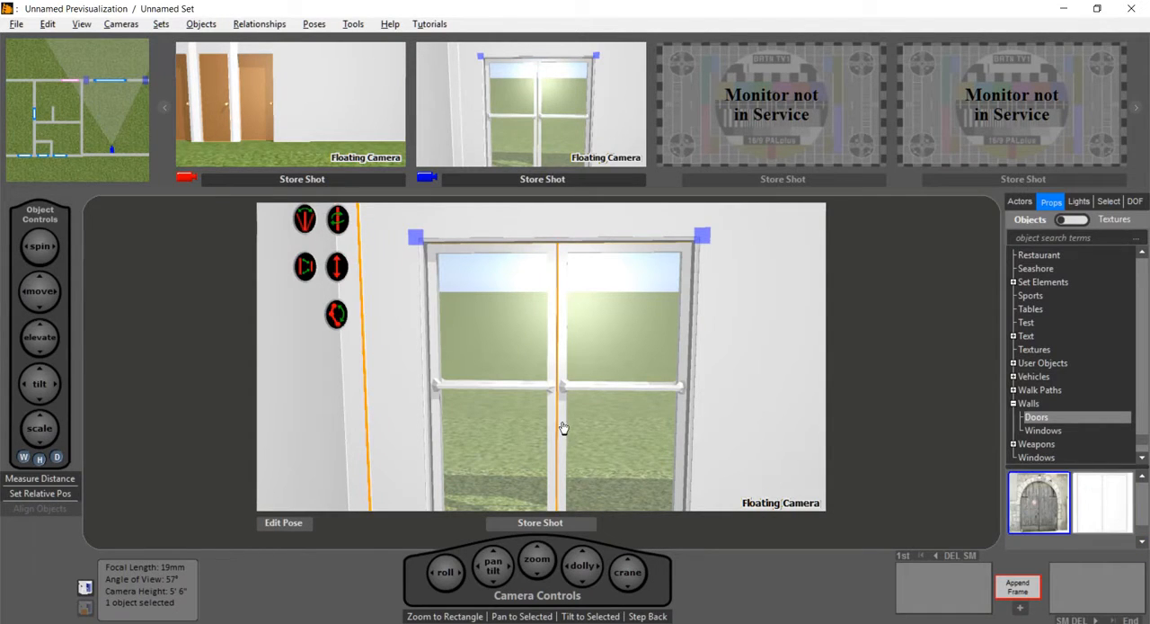
key(Delete)
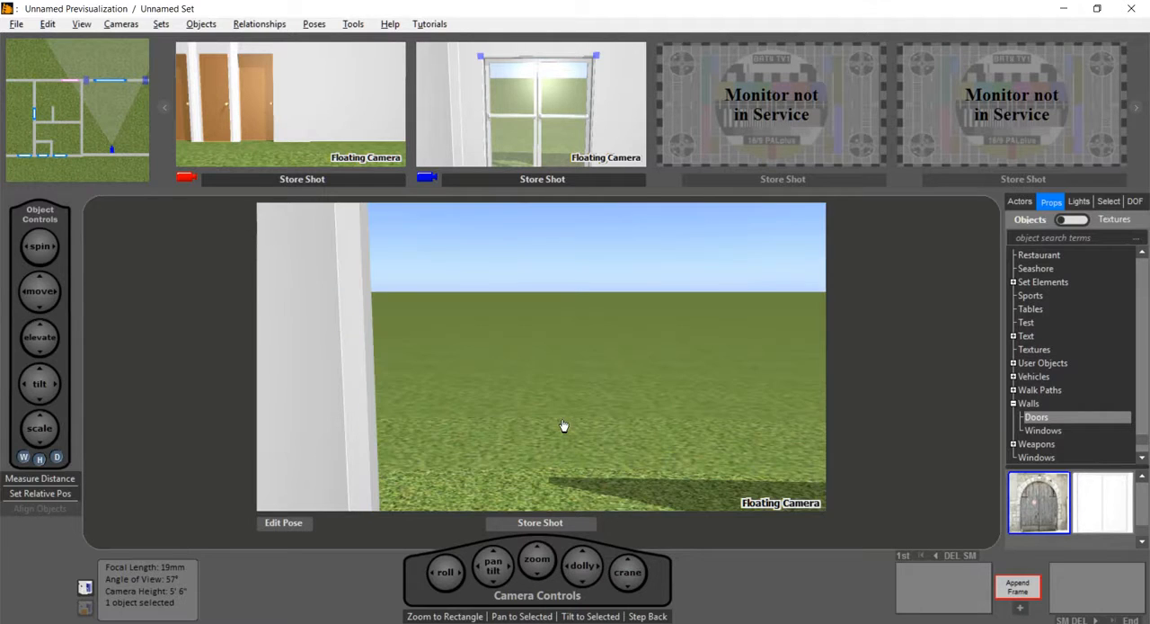
key(ctrl+z)
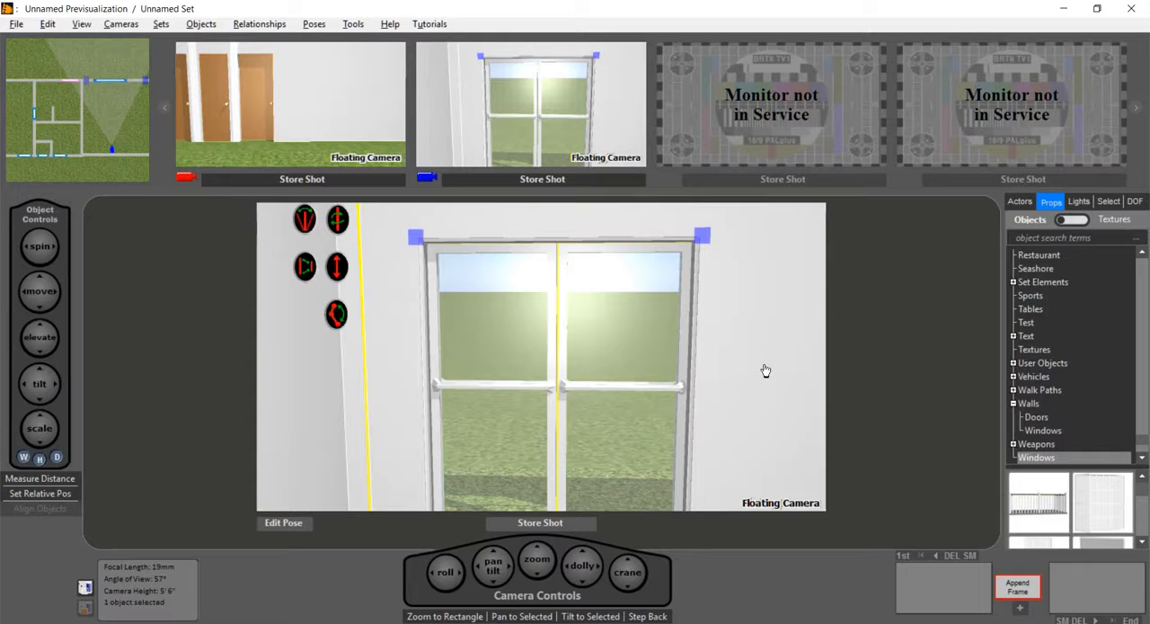
Step: Select only the glass double door in the deck opening and delete it
click(765, 371)
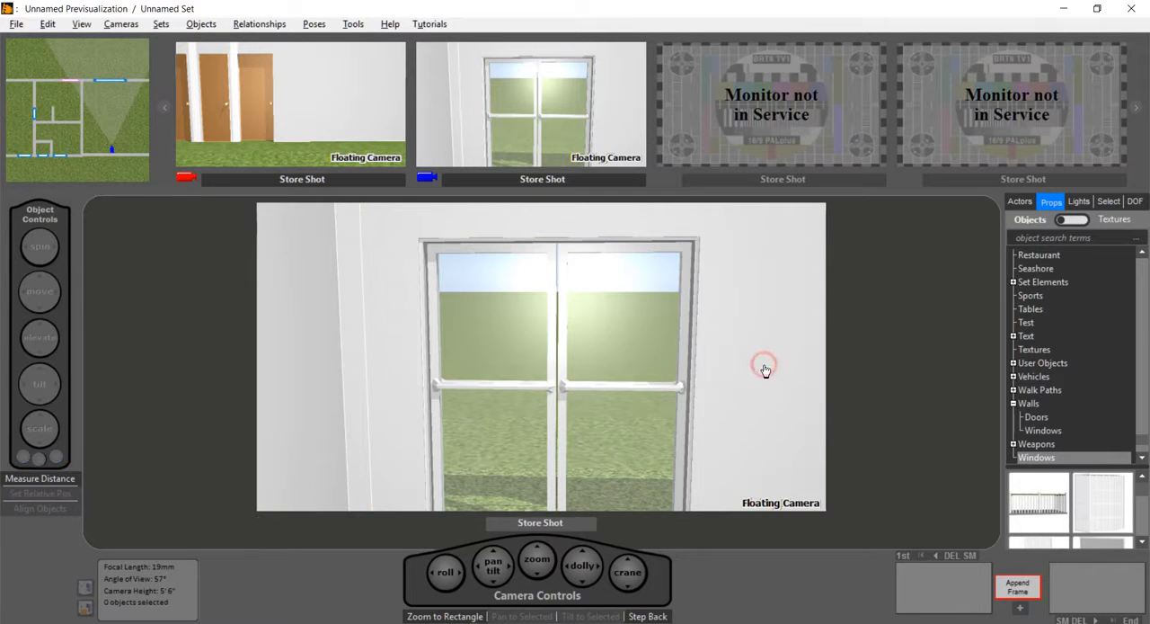
click(627, 395)
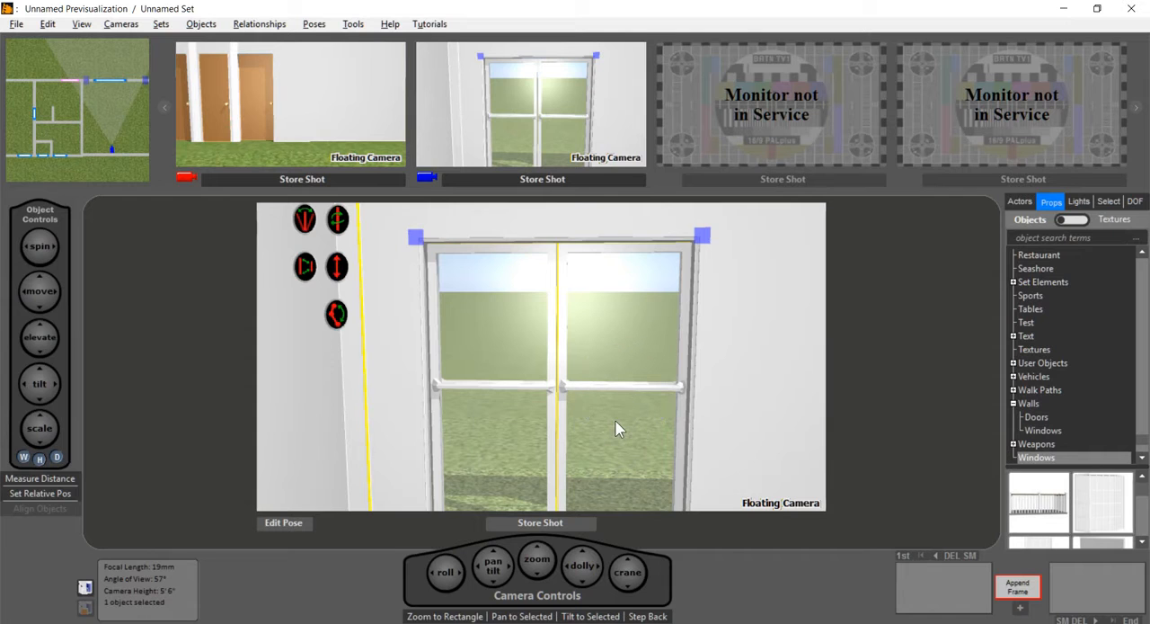
shift+click(423, 421)
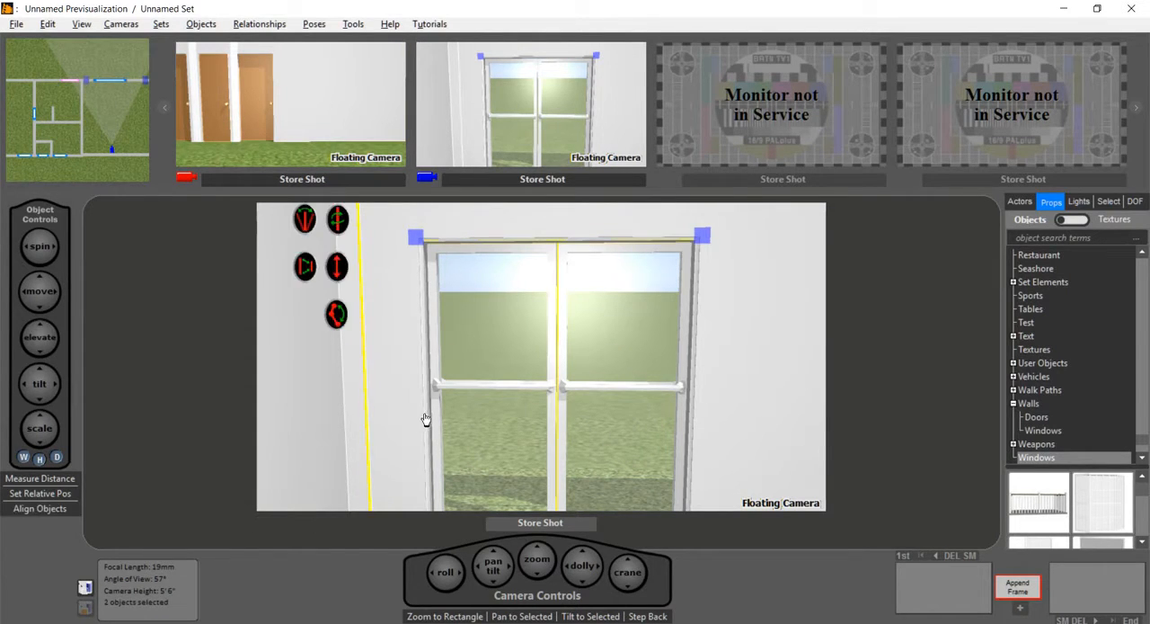
click(425, 418)
key(Delete)
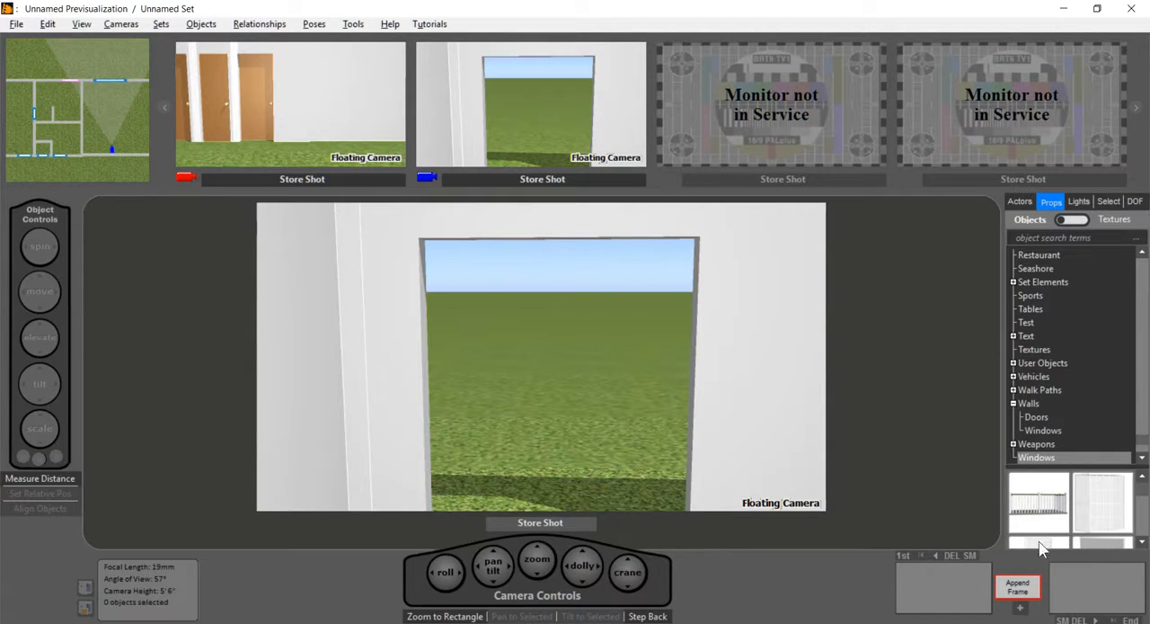
Step: Enlarge the preview area for the Walls > Doors props and fit the sliding glass patio doors into the deck opening
click(1039, 417)
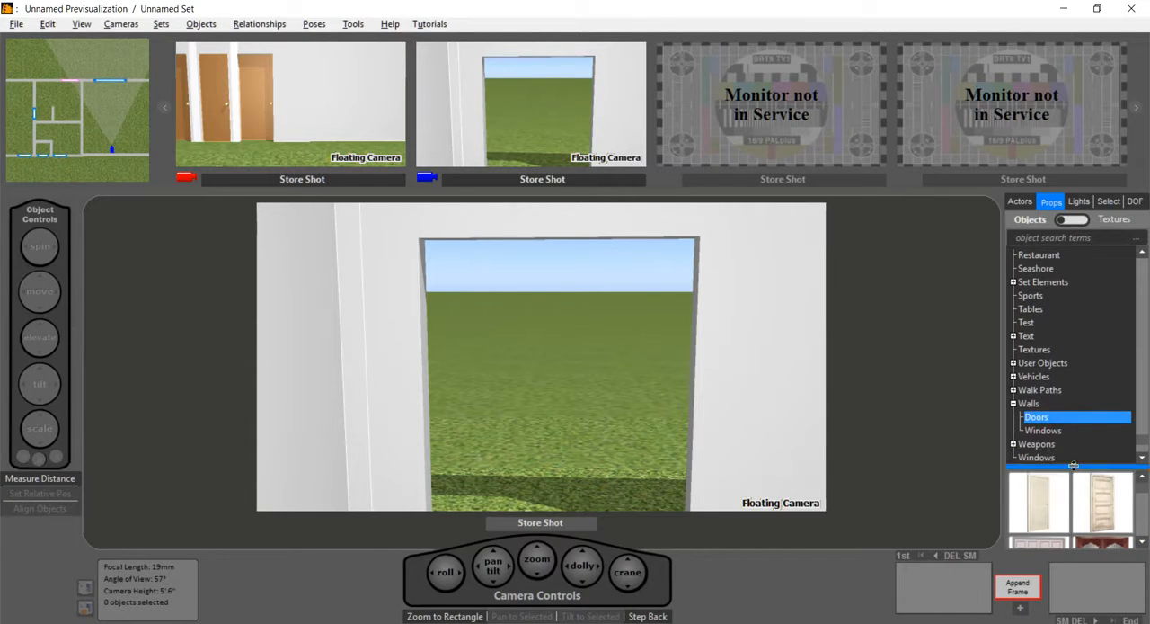
drag(1074, 460, 1053, 345)
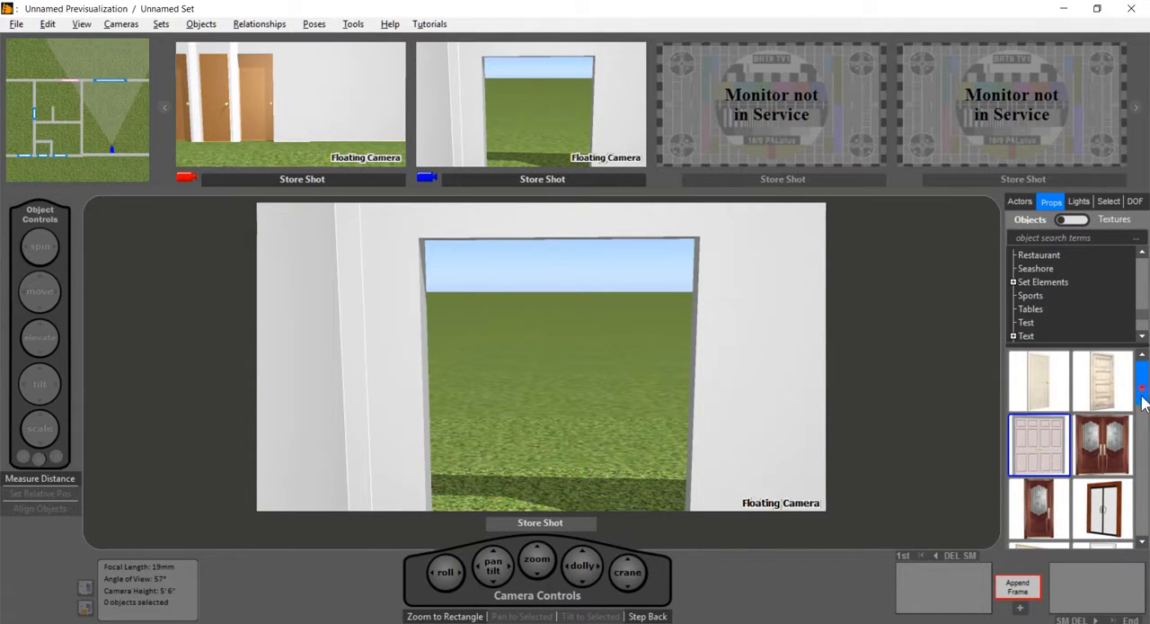
scroll(1130, 508, down, 1)
scroll(1133, 543, down, 2)
drag(1102, 519, 570, 480)
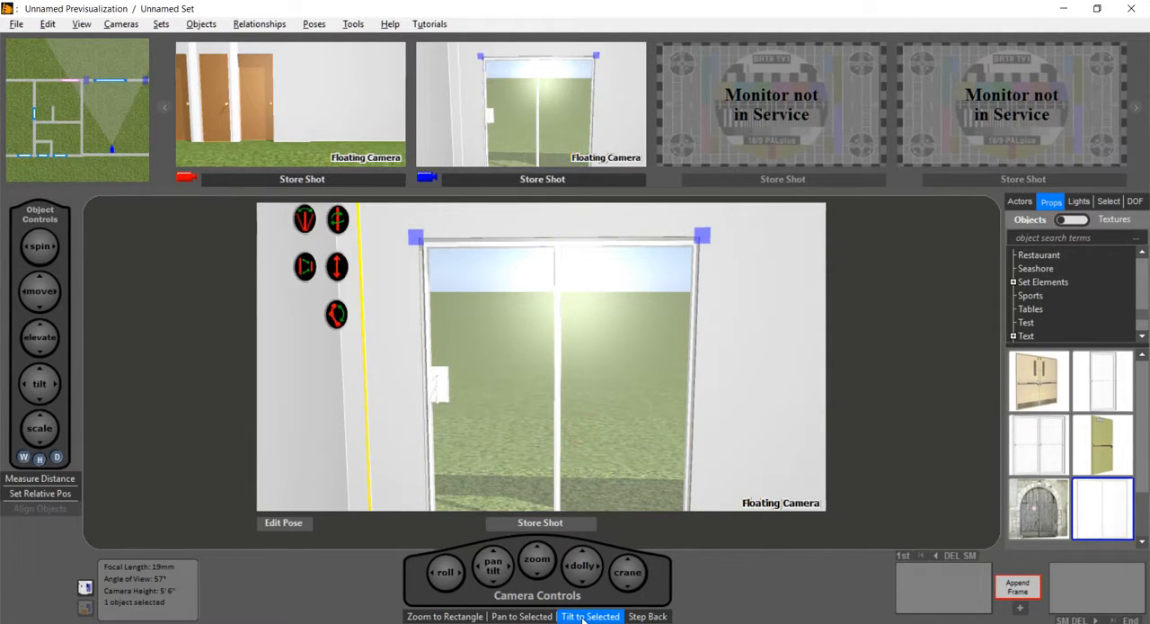
Step: Slide the glass patio door partly open using its open/close pose intensity
right_click(352, 324)
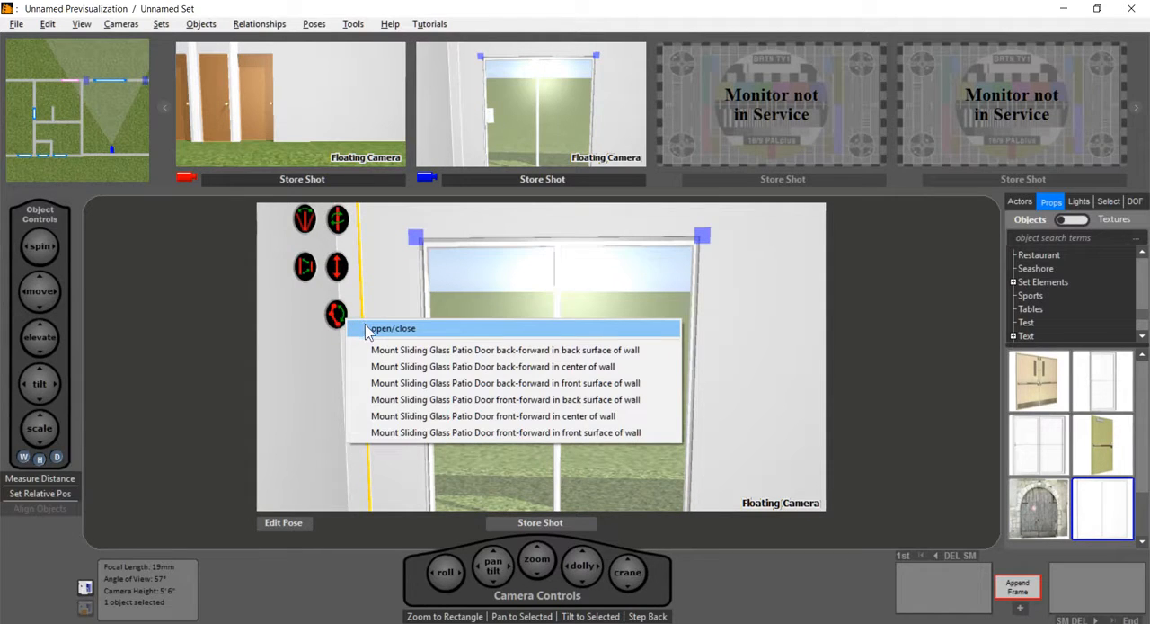
click(415, 329)
drag(511, 501, 542, 490)
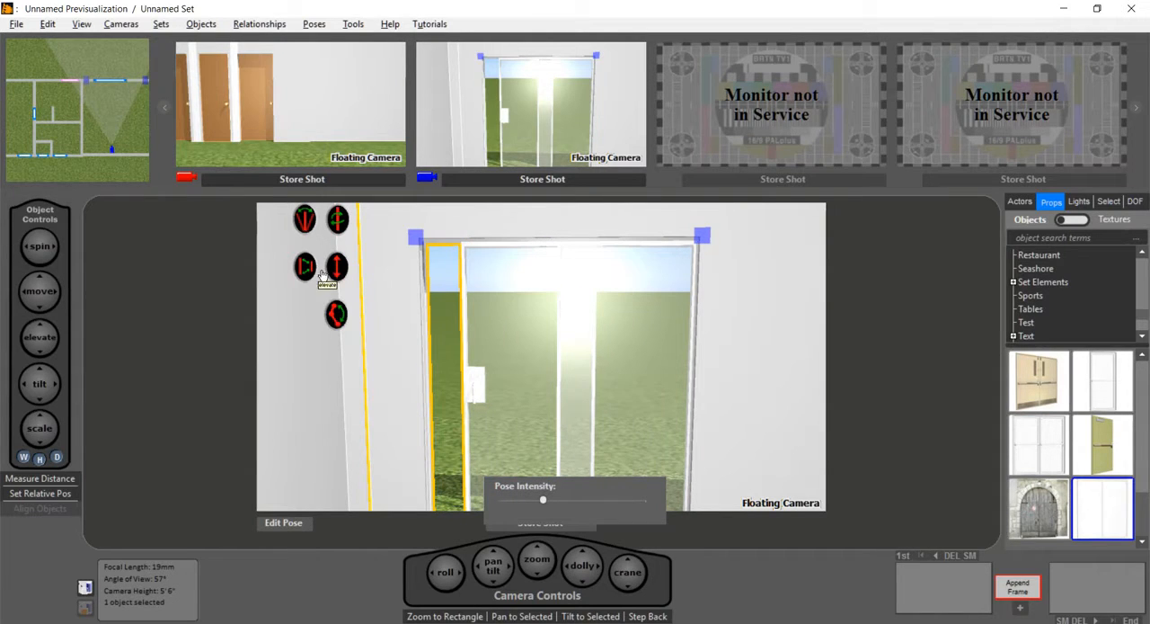
Step: Return to the blueprint in Room Builder Mode and add a Master Bedroom floor with the blue checkered.jpg carpet texture
click(128, 165)
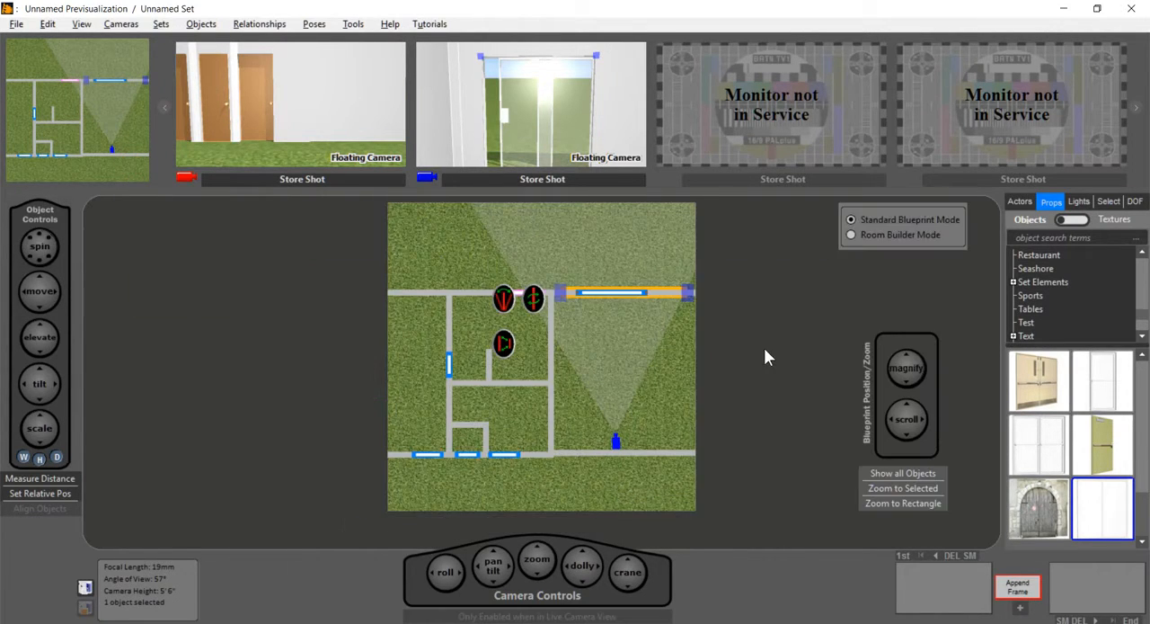
click(851, 235)
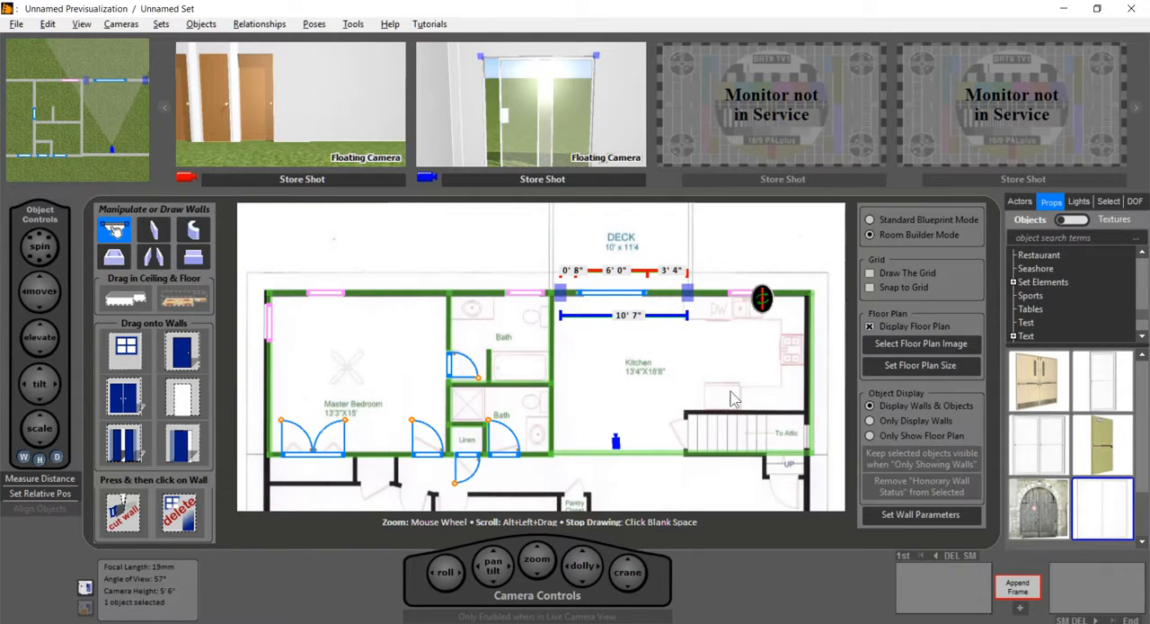
click(1079, 236)
drag(184, 301, 401, 351)
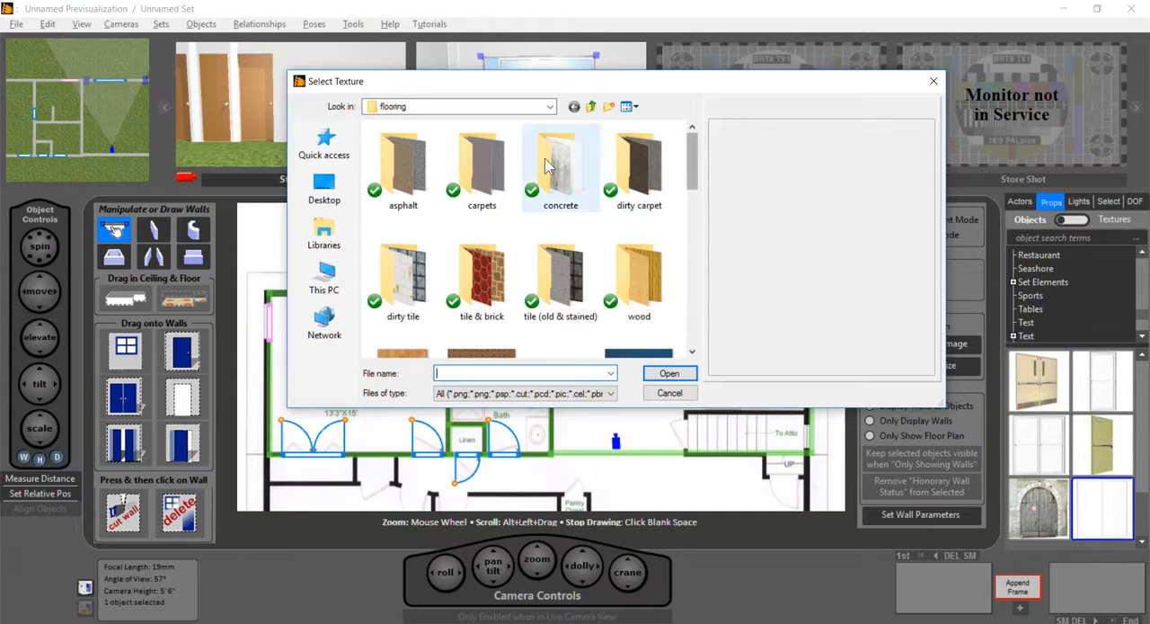
double_click(483, 173)
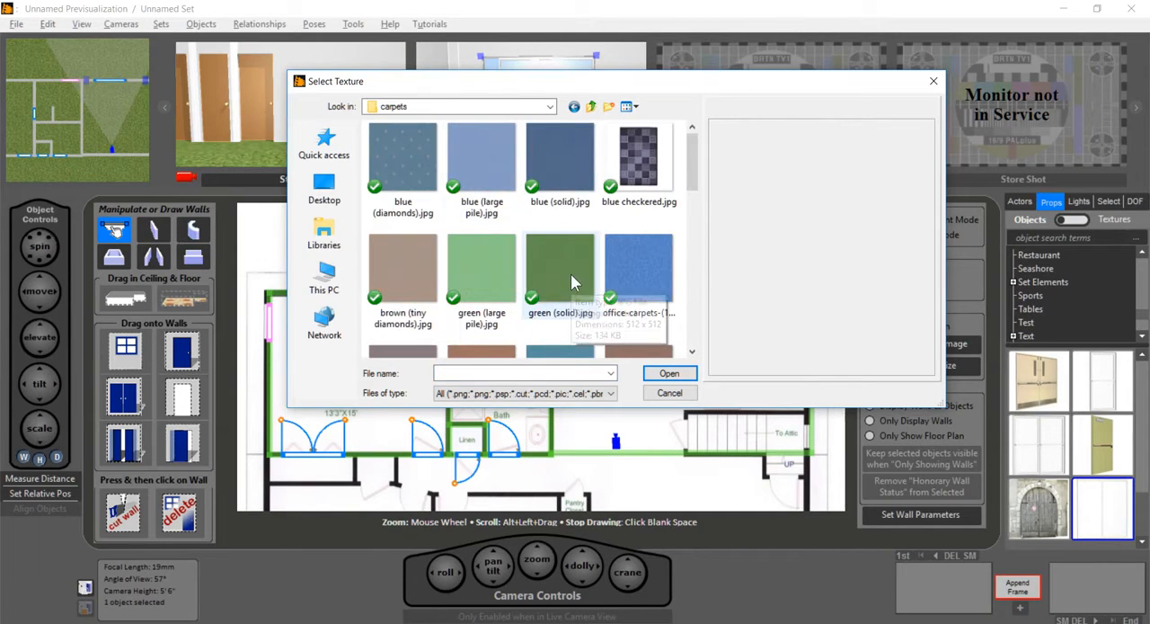
click(633, 166)
double_click(633, 167)
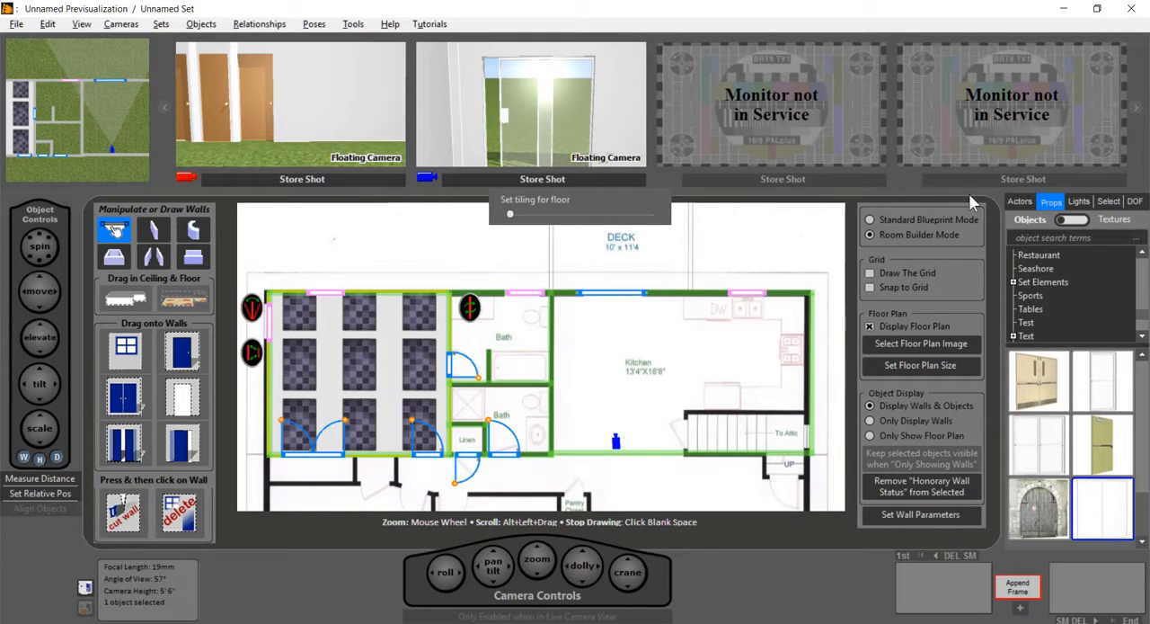
Step: Replace the Master Bedroom floor's texture with the speckled orange-red carpet from the Flooring > Carpets textures
click(1085, 220)
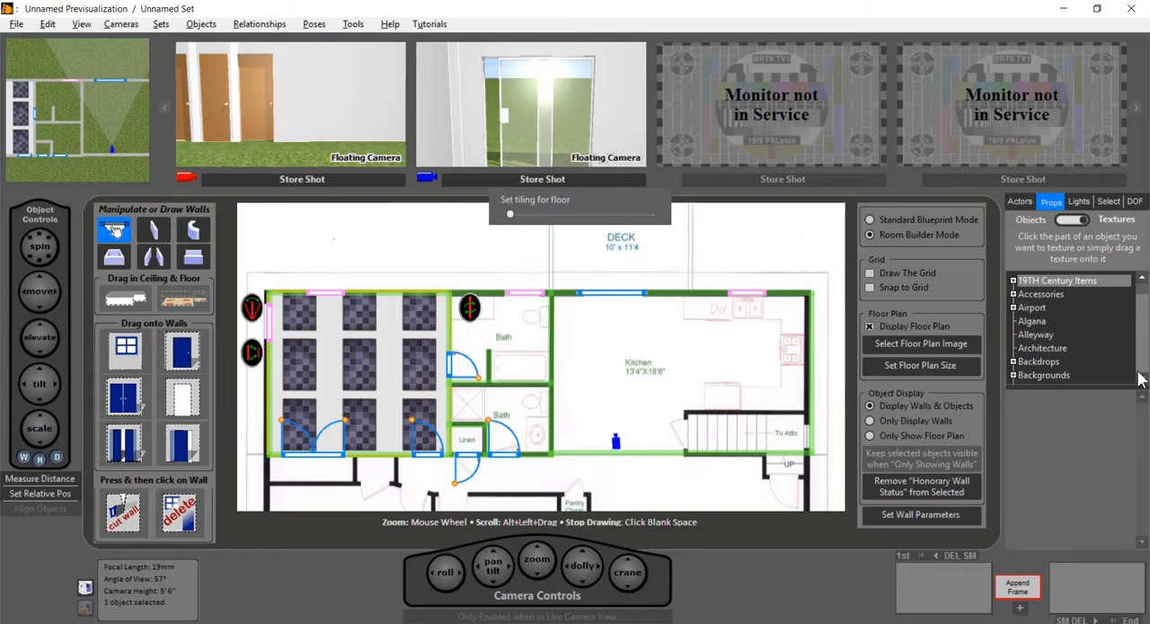
click(1144, 379)
click(1143, 380)
click(1144, 379)
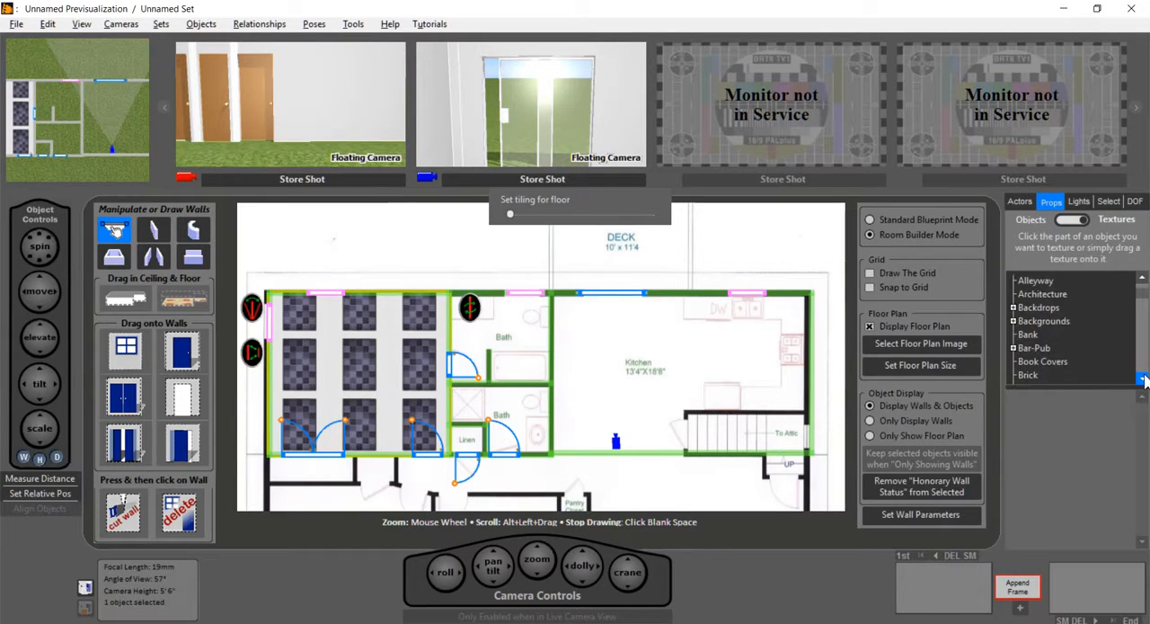
click(1143, 379)
click(1143, 379)
click(1143, 380)
click(1143, 379)
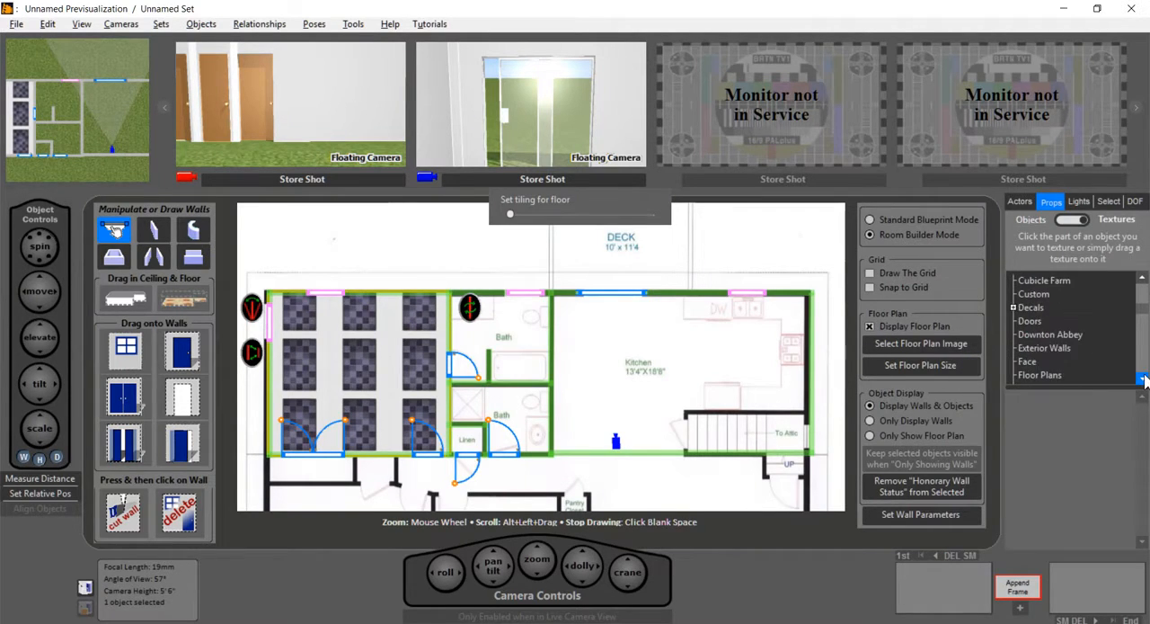
click(1144, 380)
click(1143, 380)
click(1143, 379)
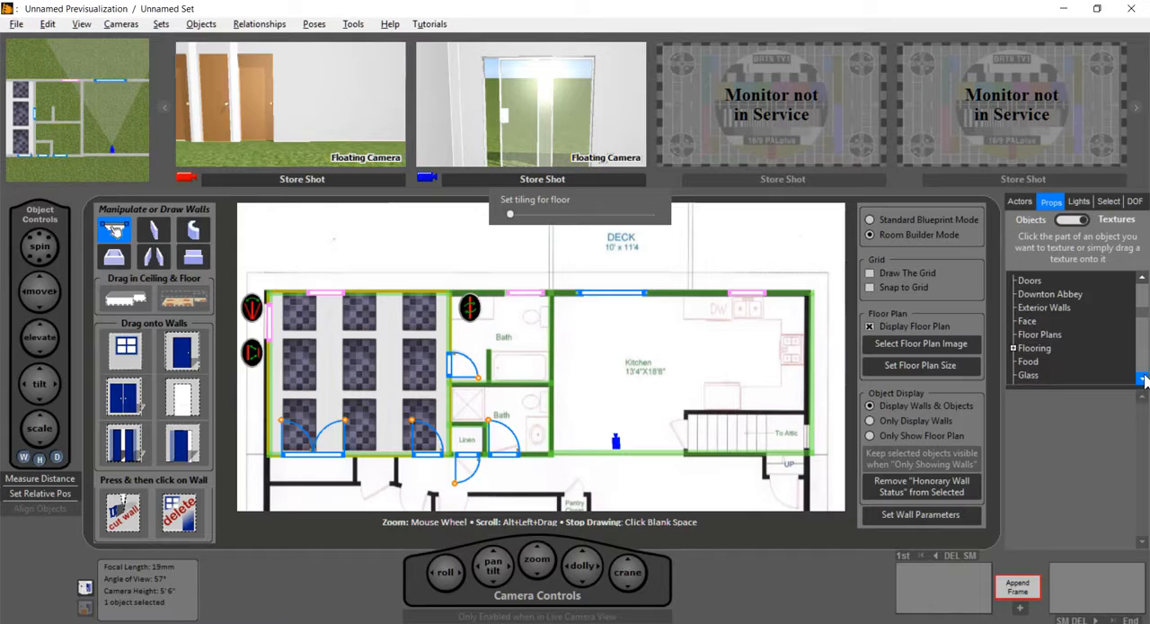
click(1019, 350)
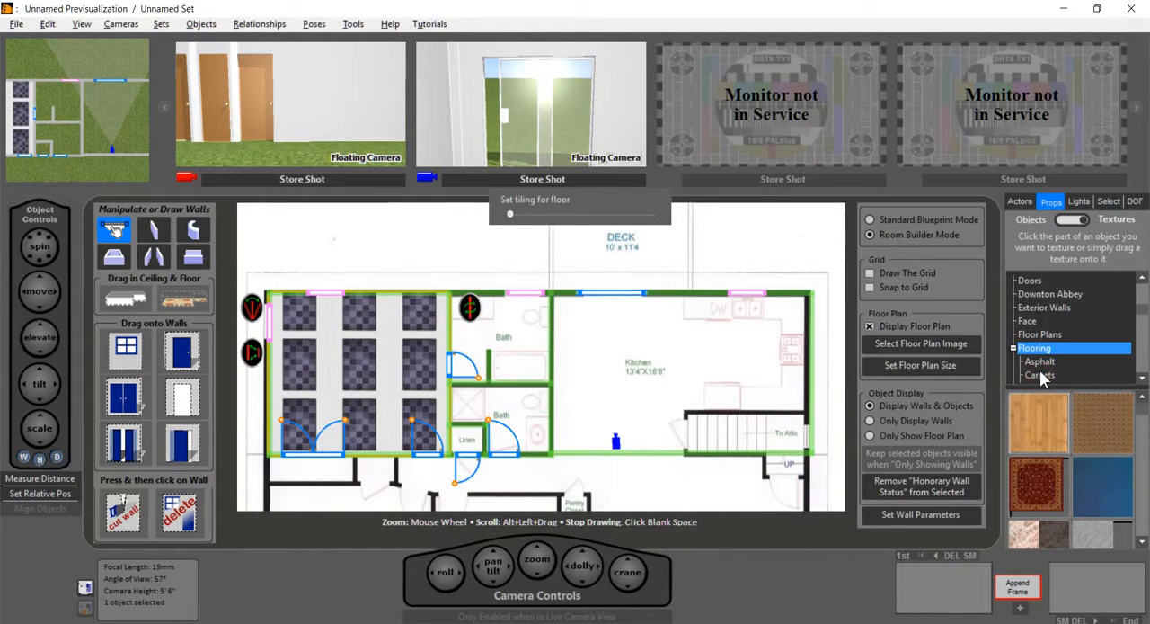
click(1040, 376)
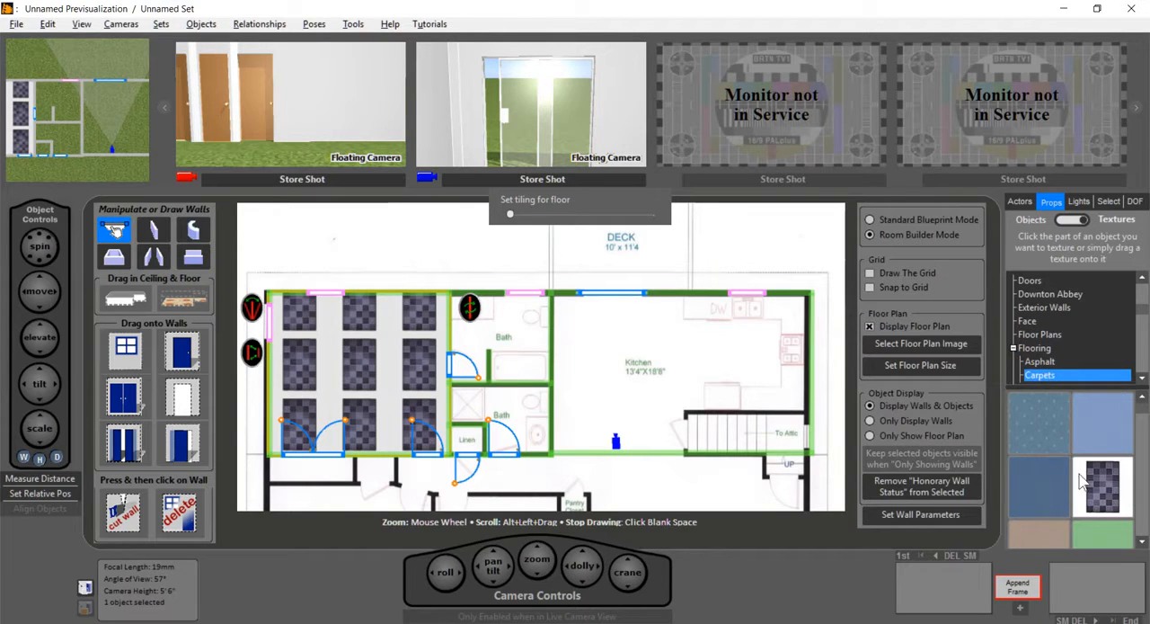
click(1142, 542)
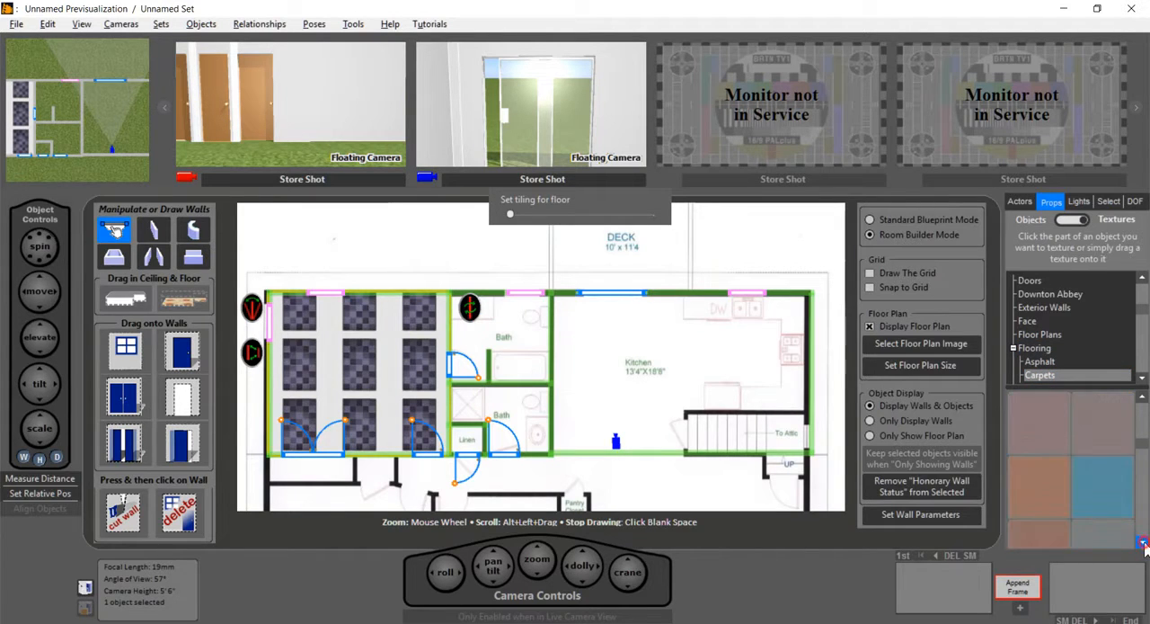
click(1143, 543)
click(1143, 543)
click(1144, 543)
click(1143, 543)
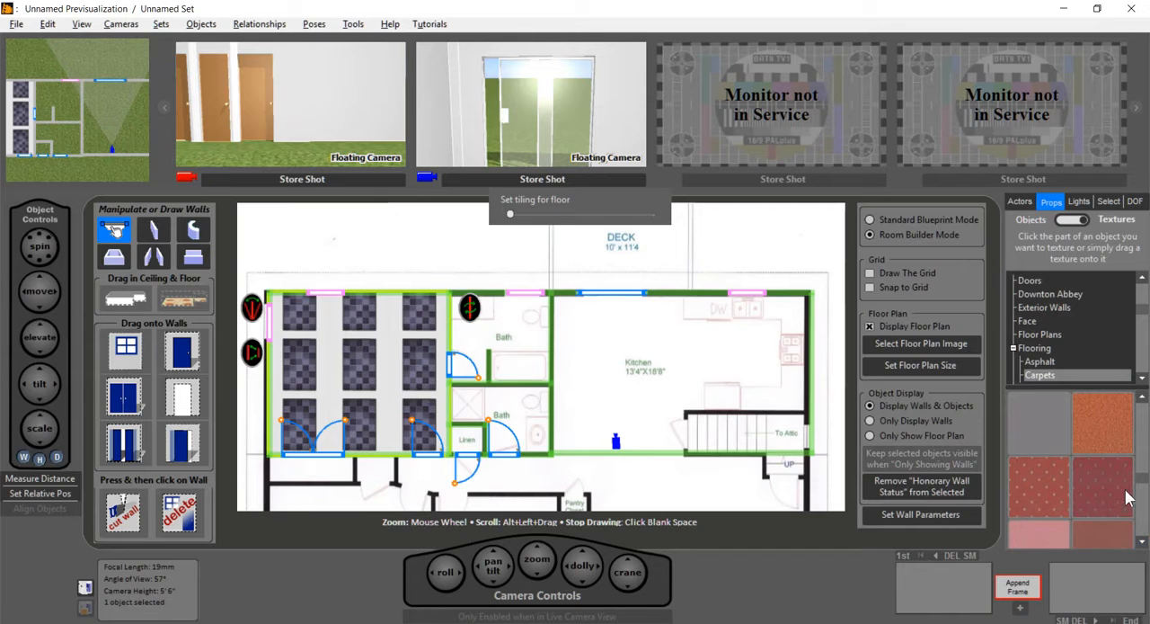
drag(1106, 420, 393, 359)
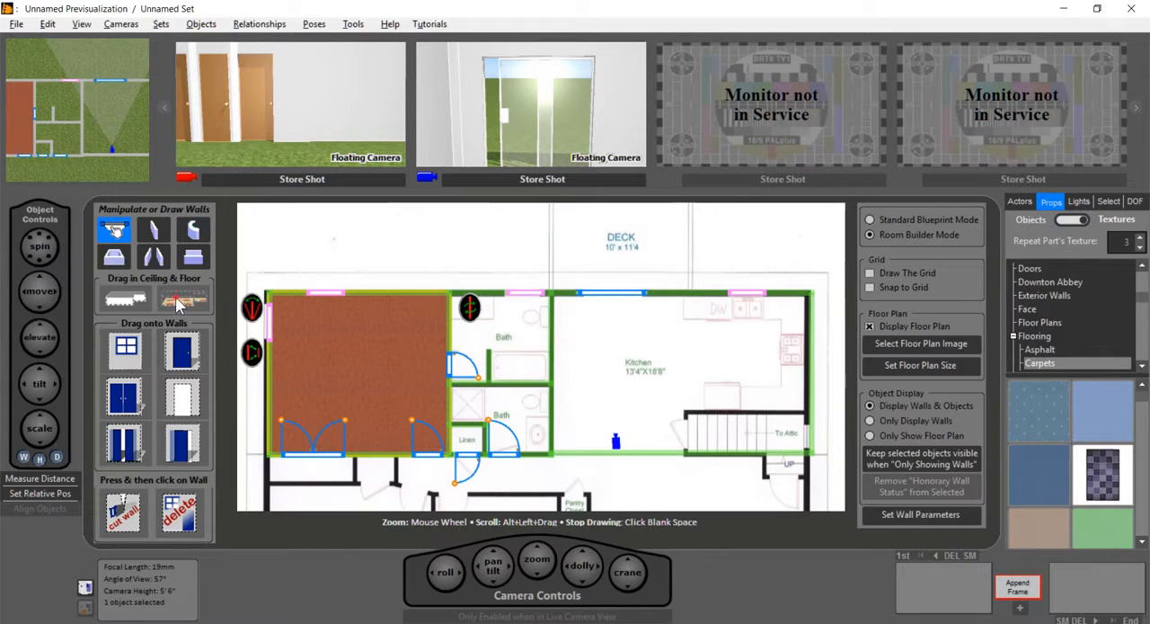
Step: Add a floor to the upper Bath using the dirty tile 05.jpg texture from the dirty tile folder
drag(182, 300, 503, 332)
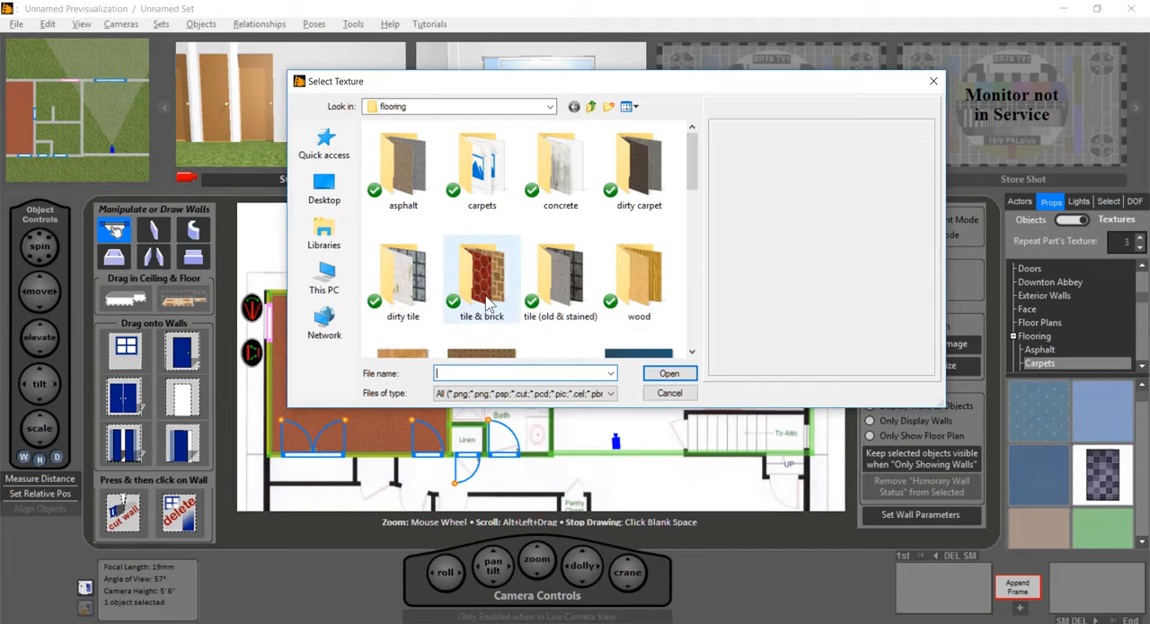
double_click(405, 282)
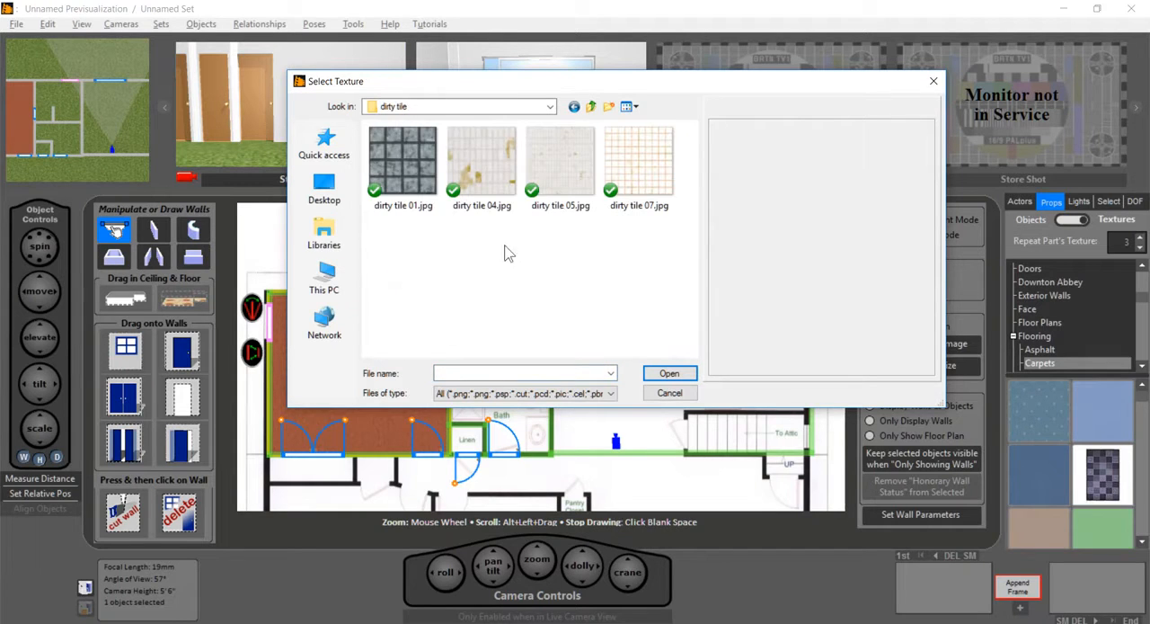
click(560, 171)
double_click(560, 171)
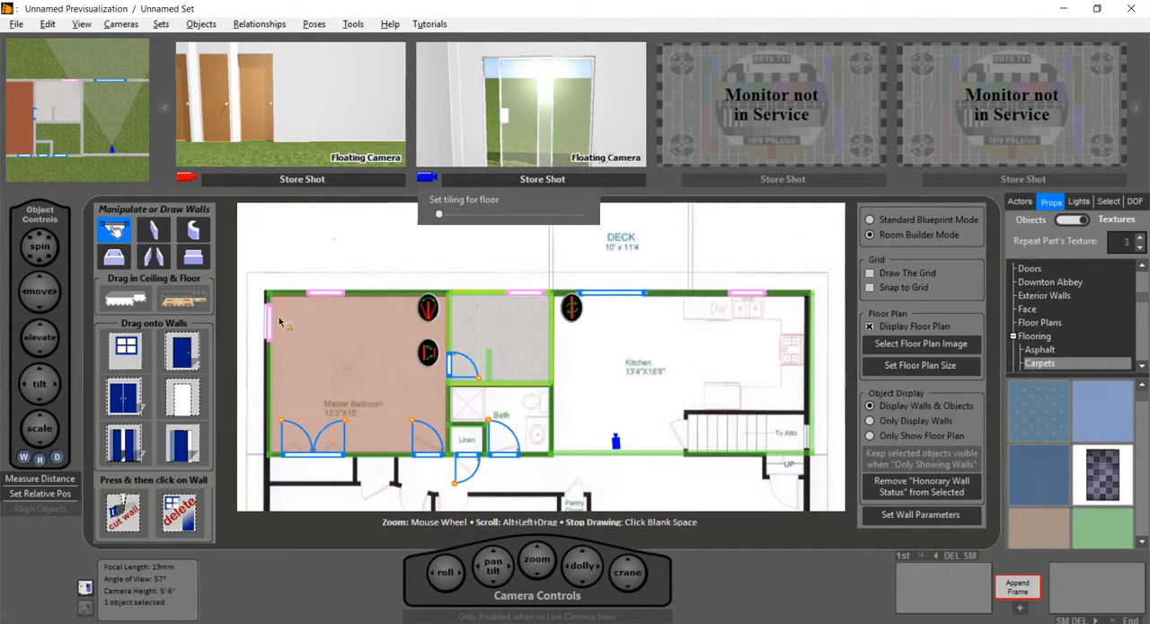
Step: Add a Kitchen floor with tan linoleum.jpg from the tile & brick textures and raise its tiling to about a third of the range
click(636, 362)
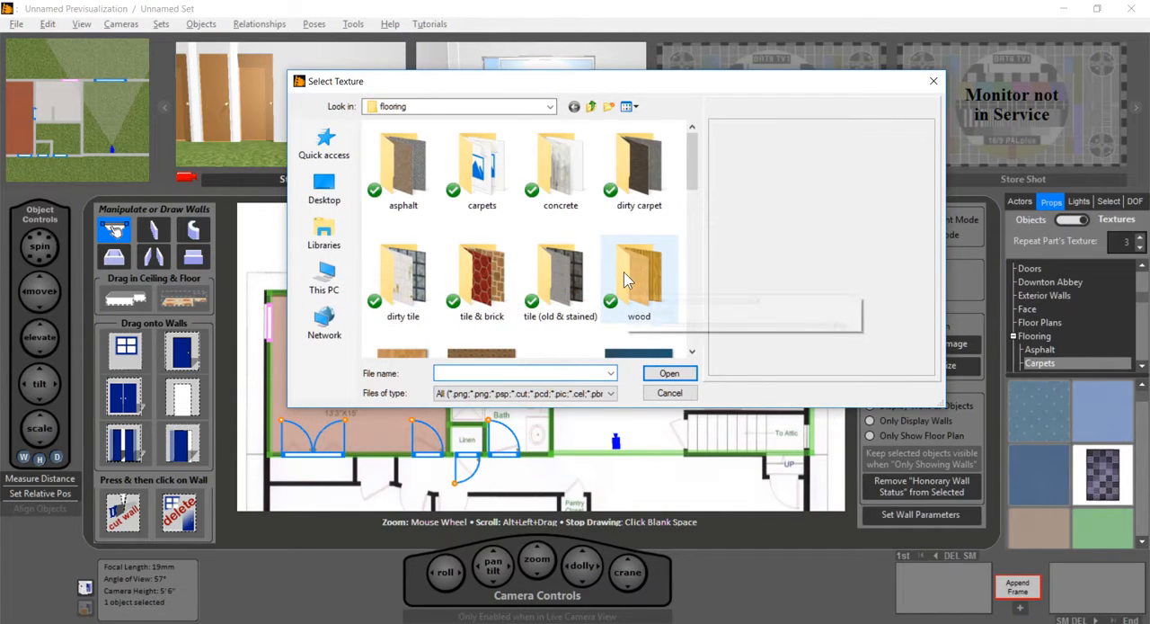
scroll(624, 272, down, 5)
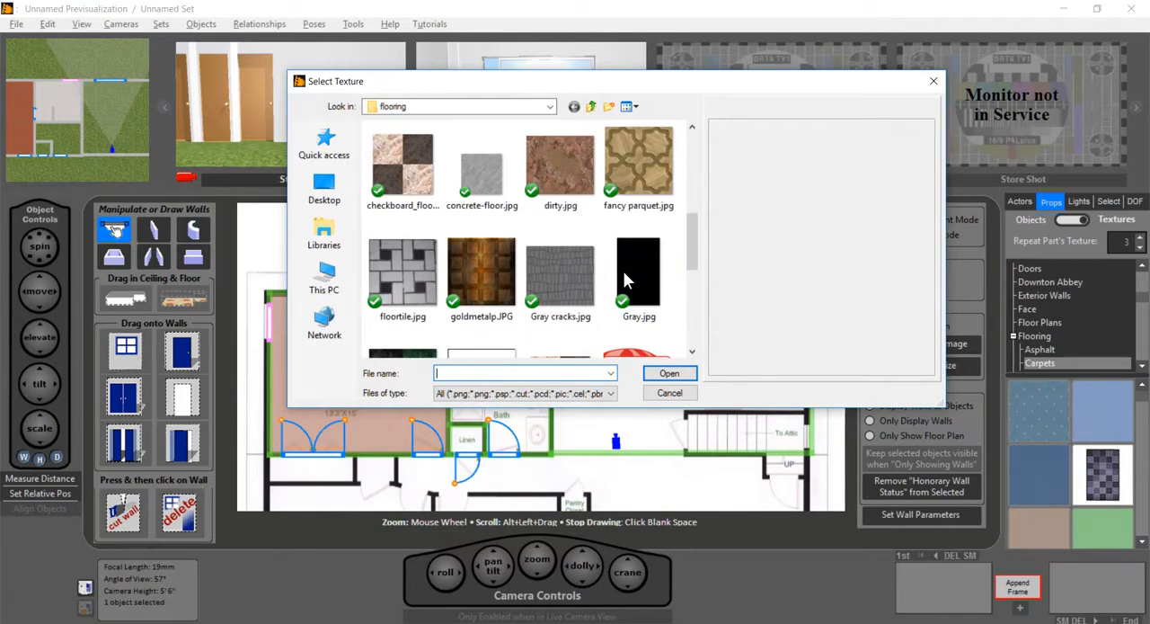
scroll(623, 271, down, 5)
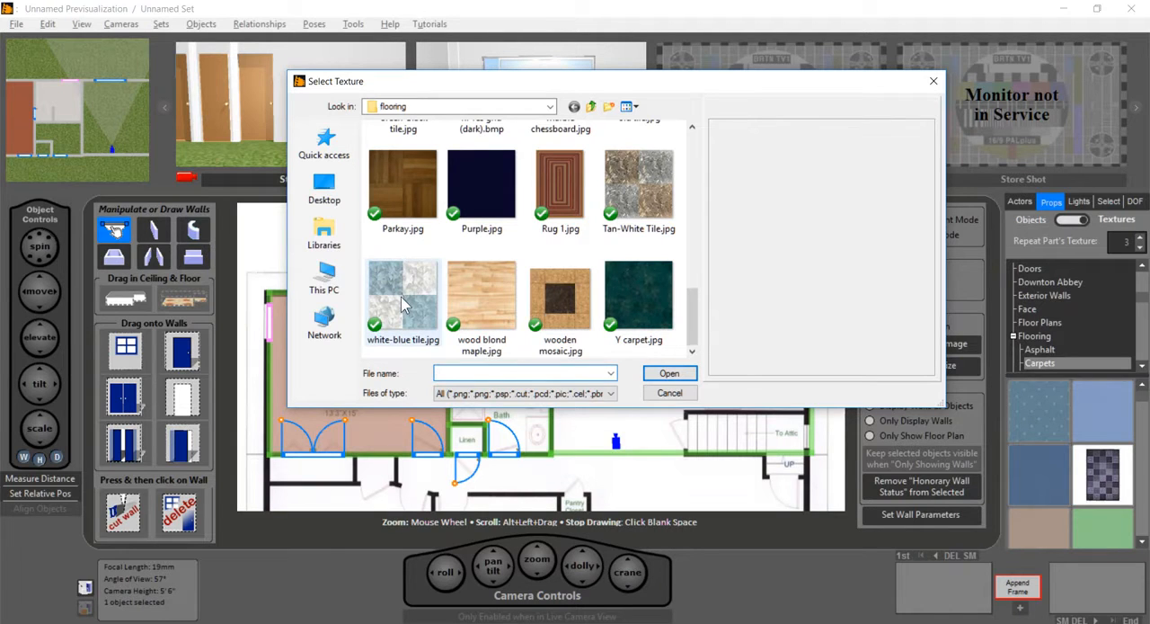
scroll(403, 304, up, 10)
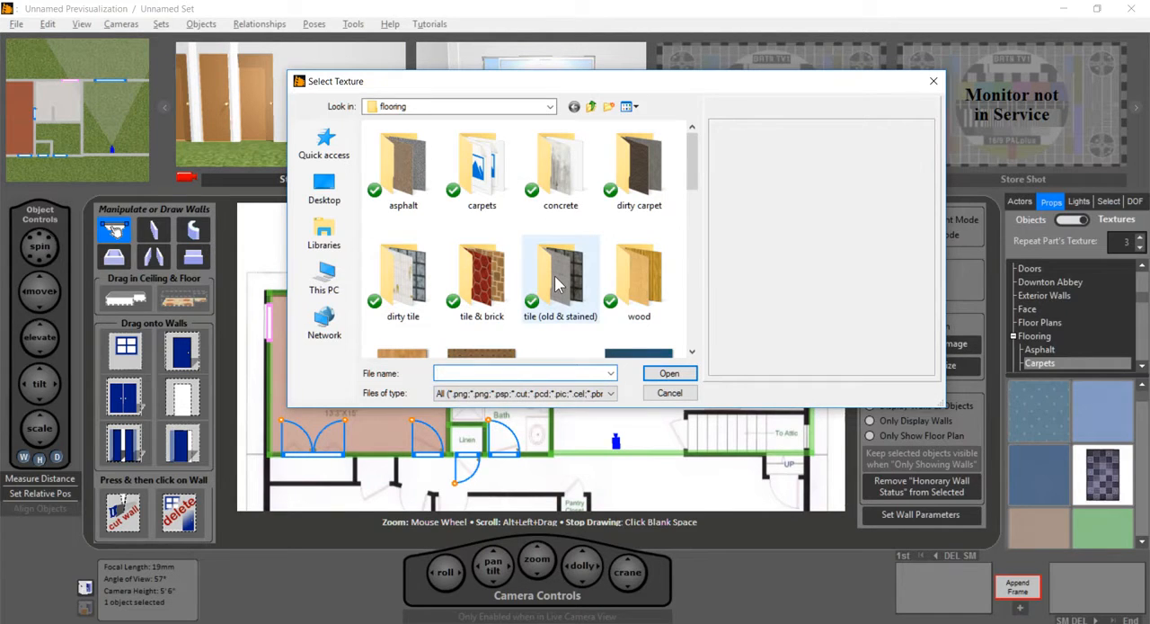
double_click(473, 271)
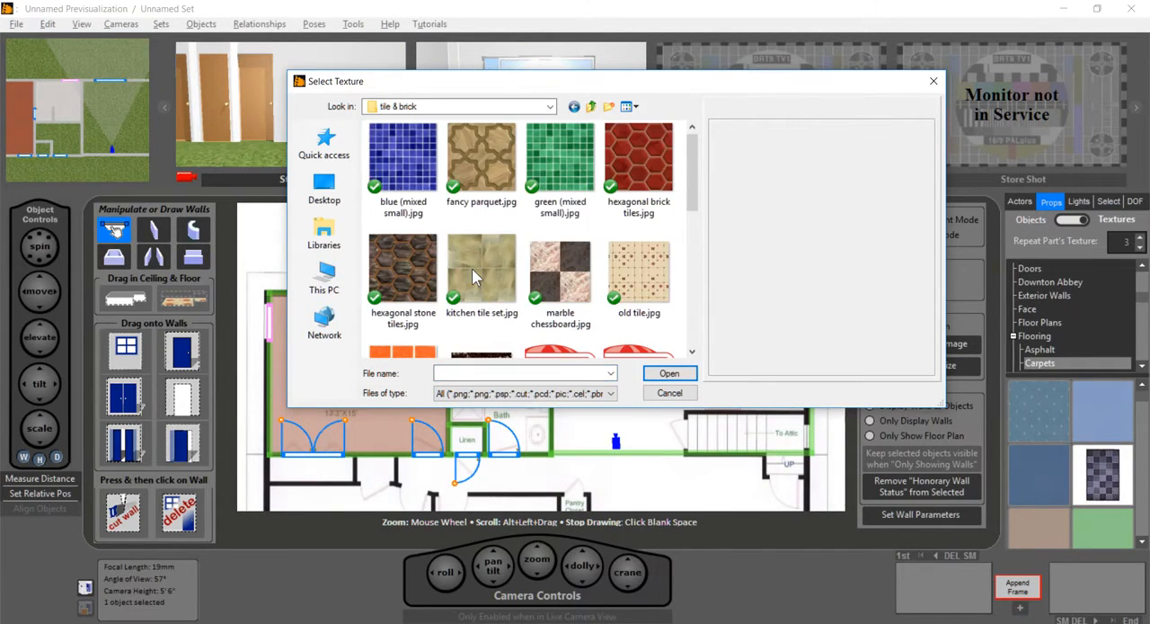
scroll(472, 268, down, 3)
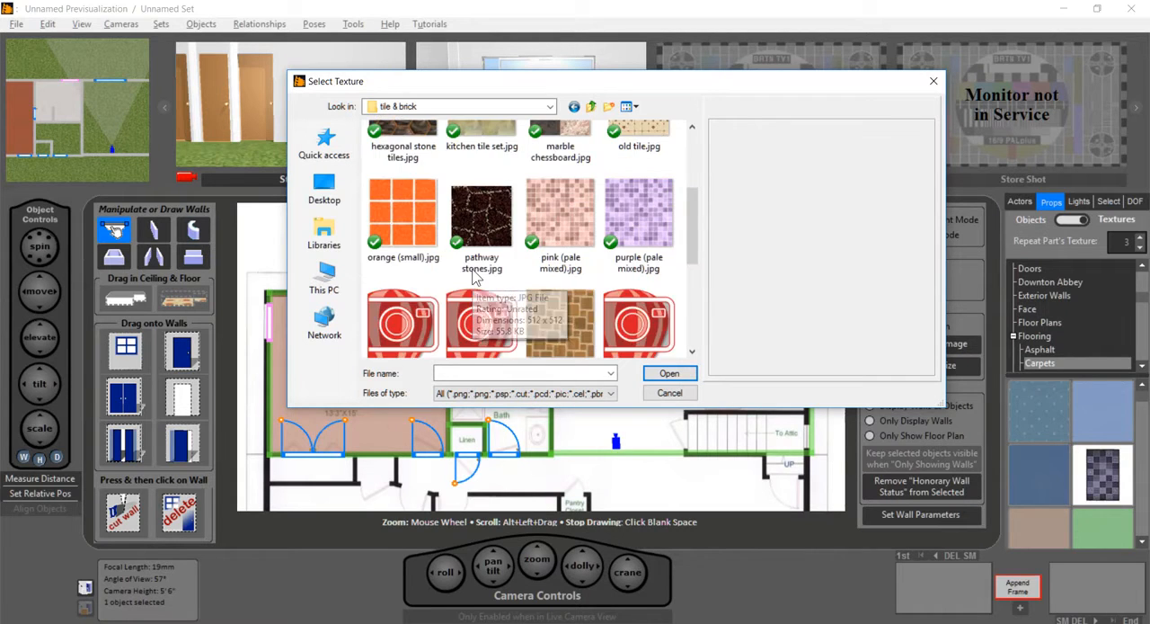
scroll(473, 274, down, 3)
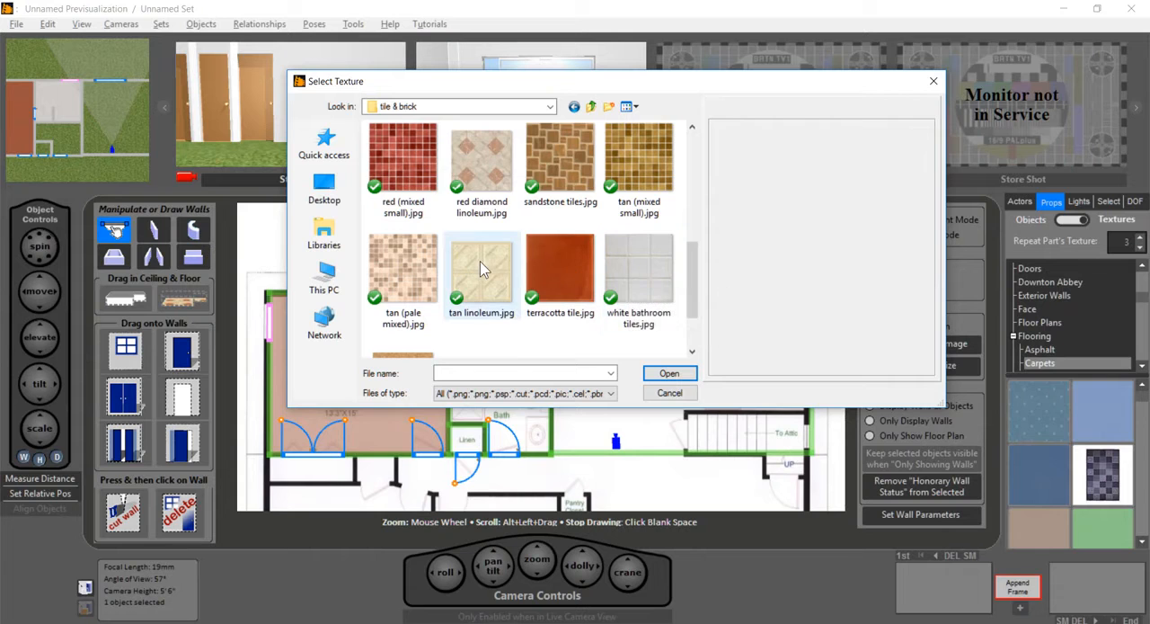
click(480, 261)
double_click(480, 261)
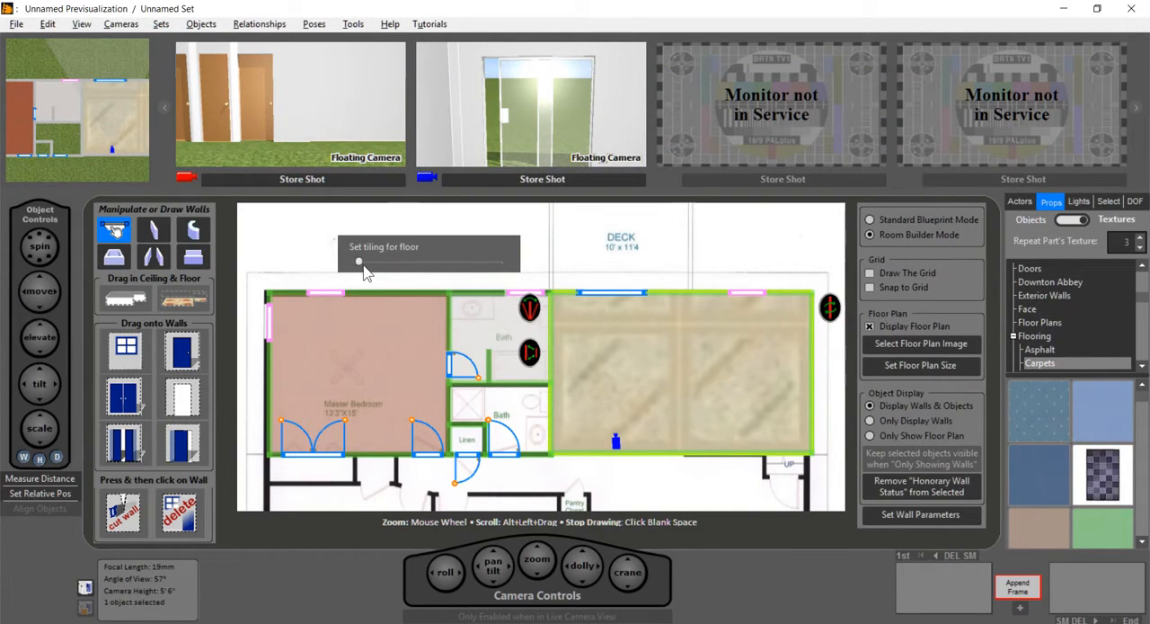
drag(360, 262, 409, 262)
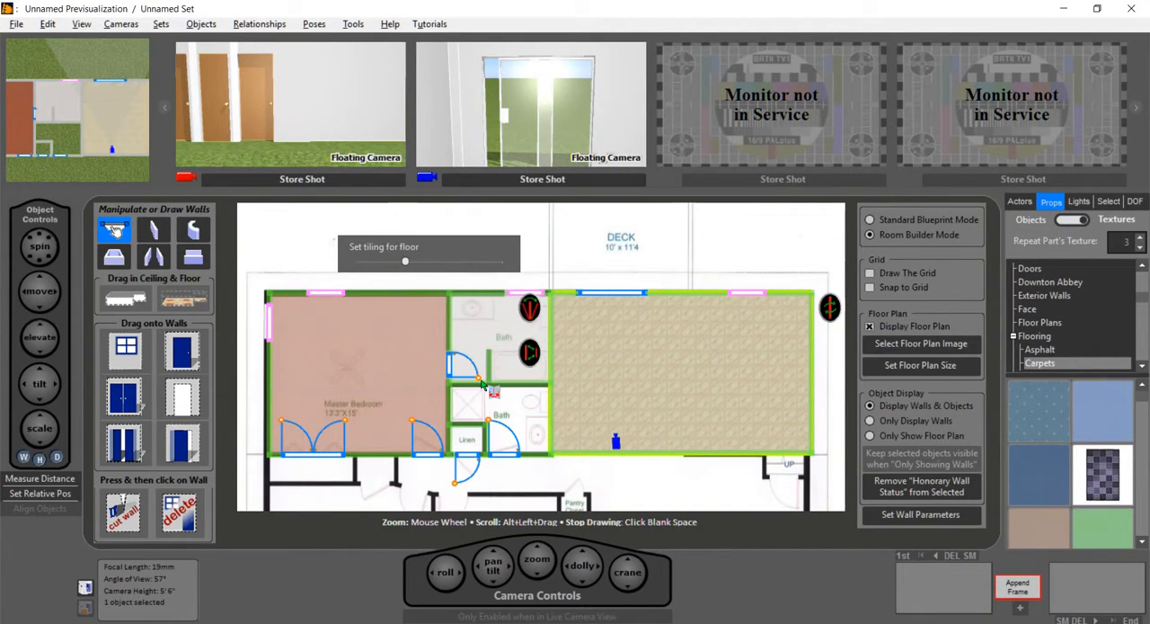
click(573, 272)
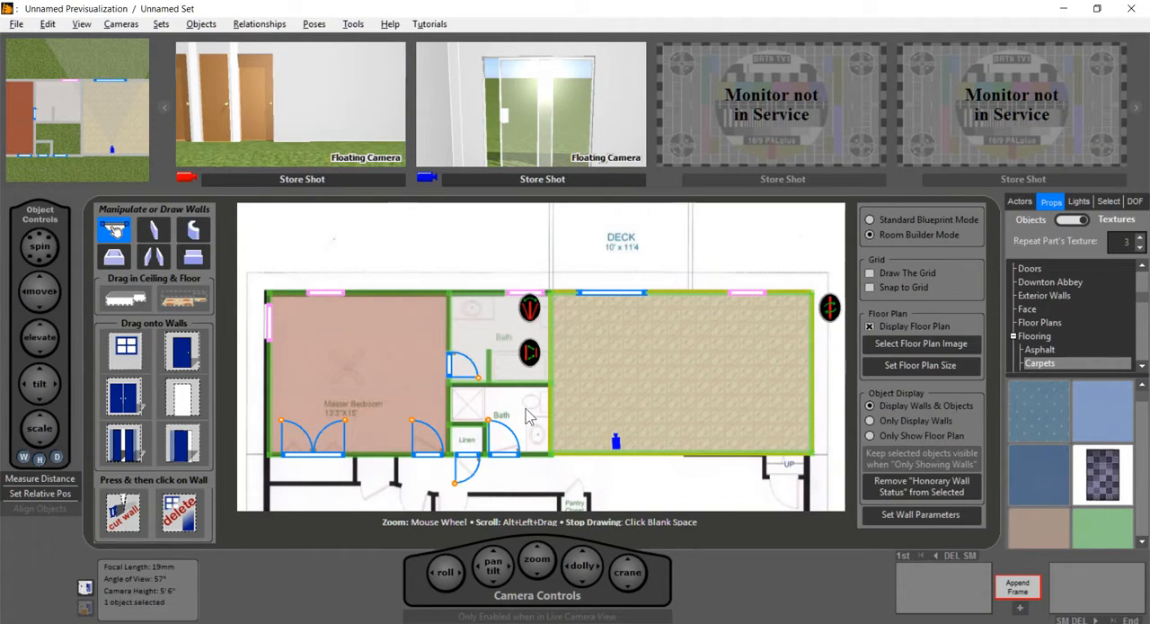
Step: Add a floor to the lower Bath with white bathroom tiles.jpg from the tile & brick textures and raise its tiling slightly
drag(194, 298, 509, 414)
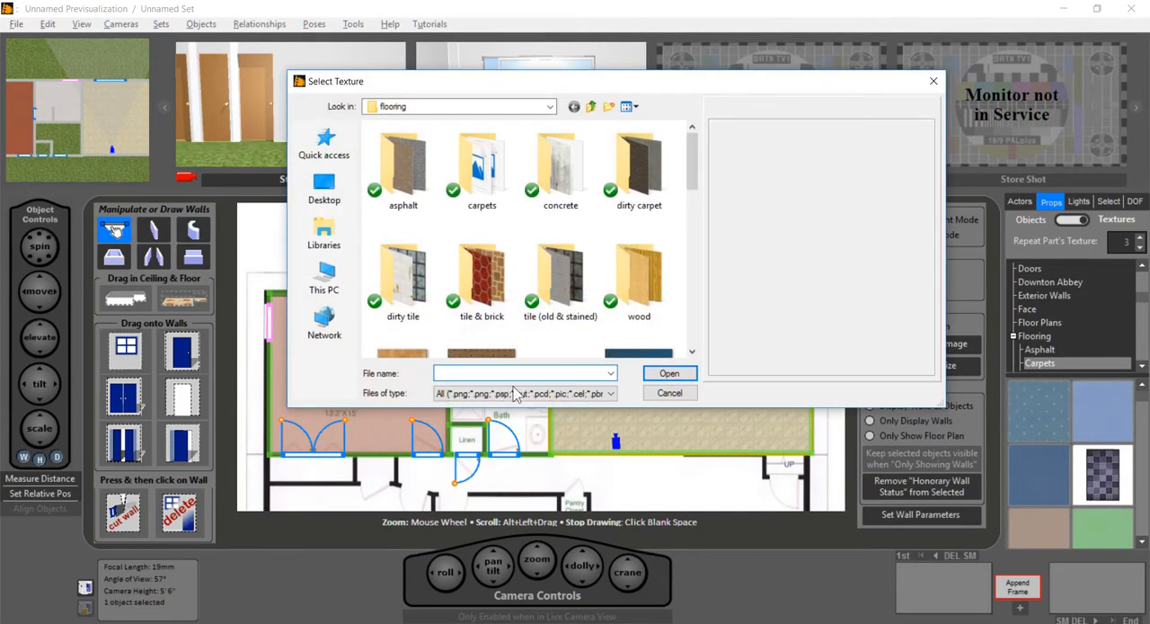
double_click(481, 269)
scroll(481, 269, down, 5)
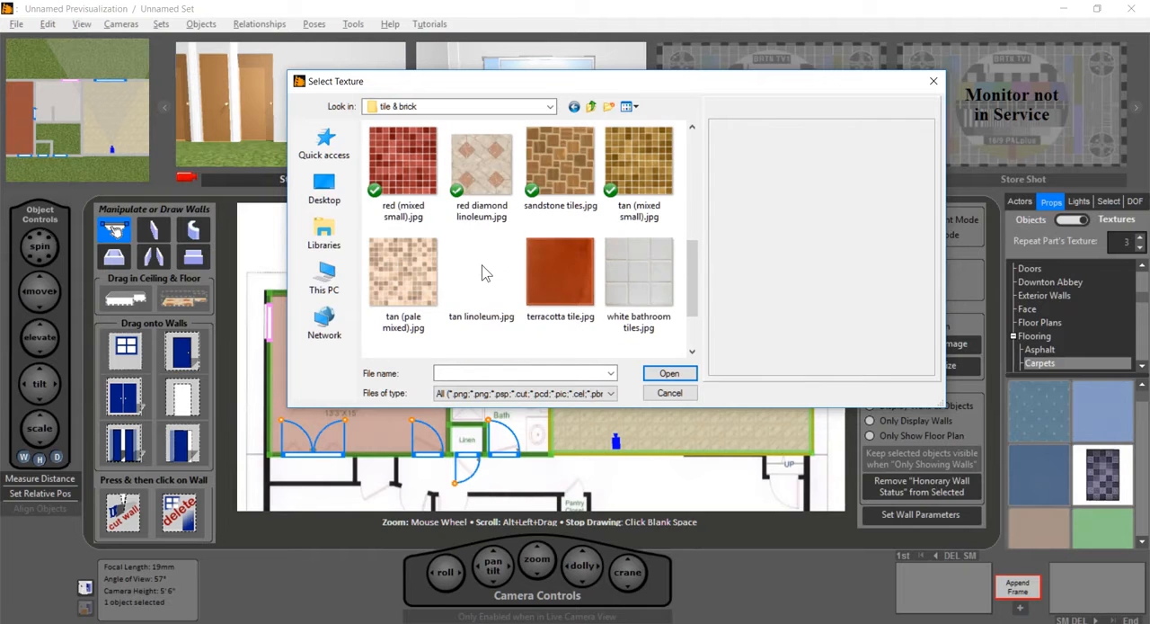
double_click(643, 285)
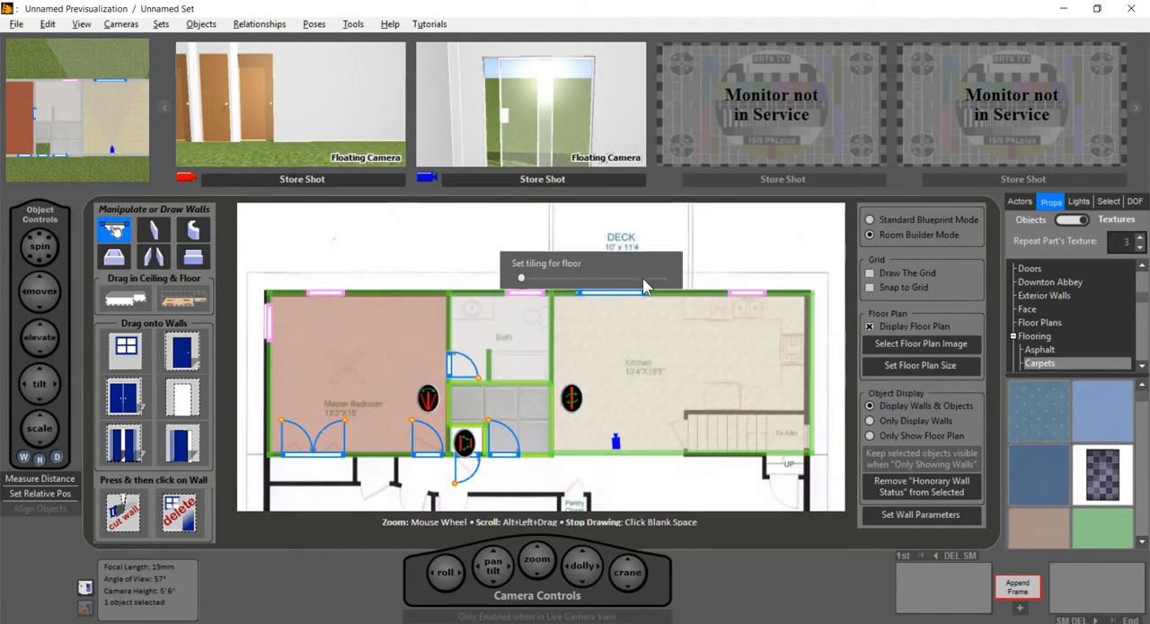
drag(522, 277, 538, 278)
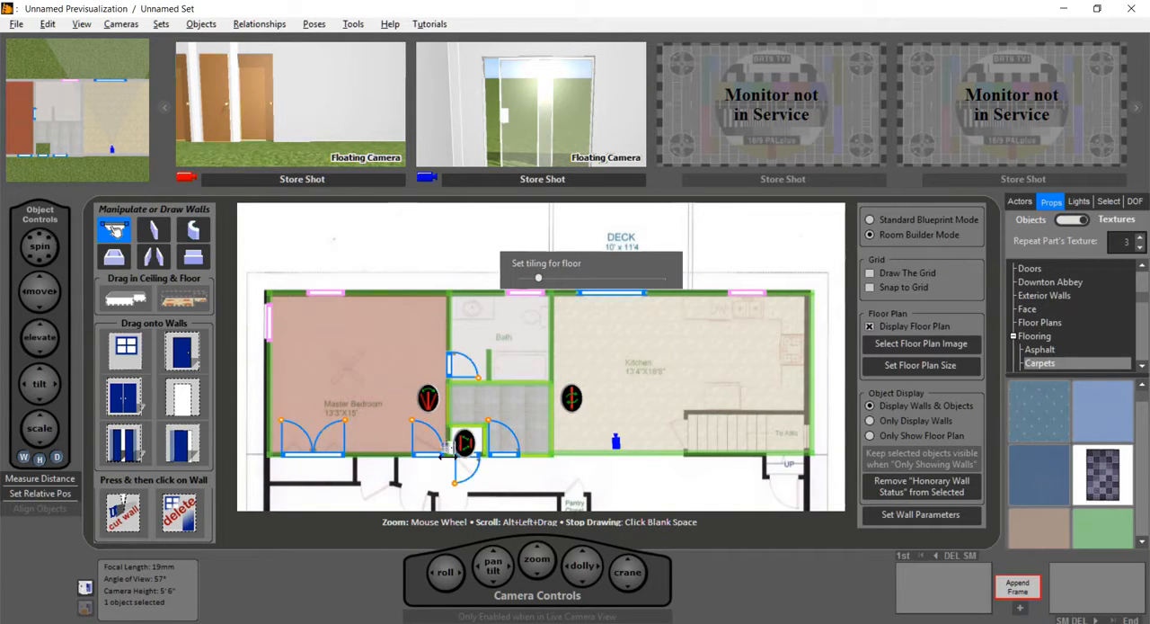
click(518, 479)
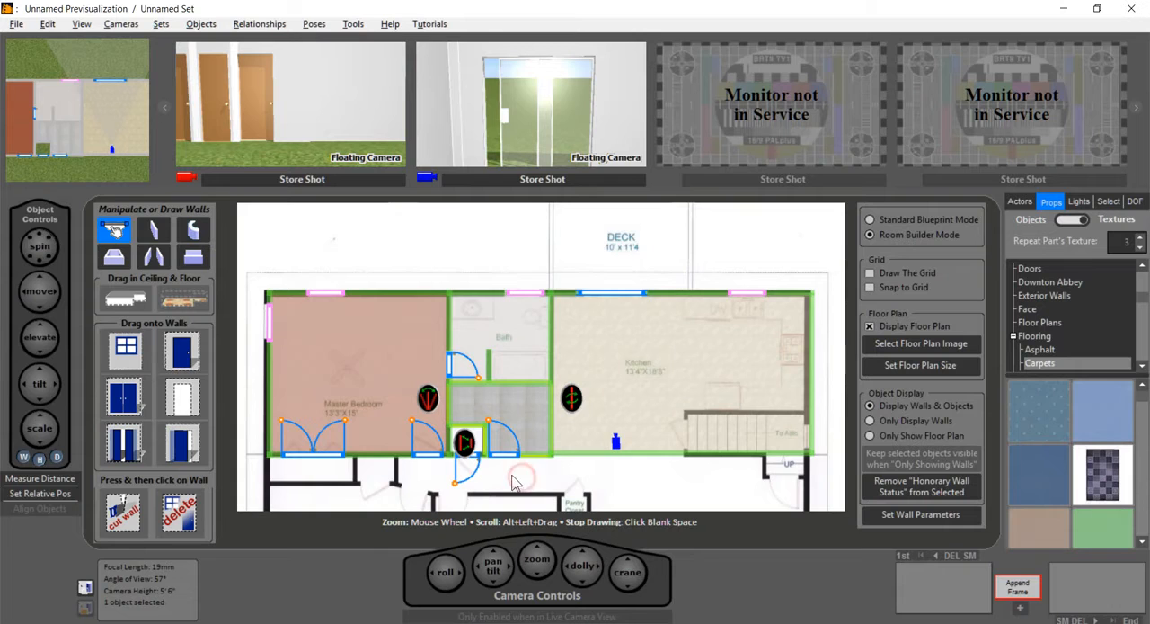
click(508, 477)
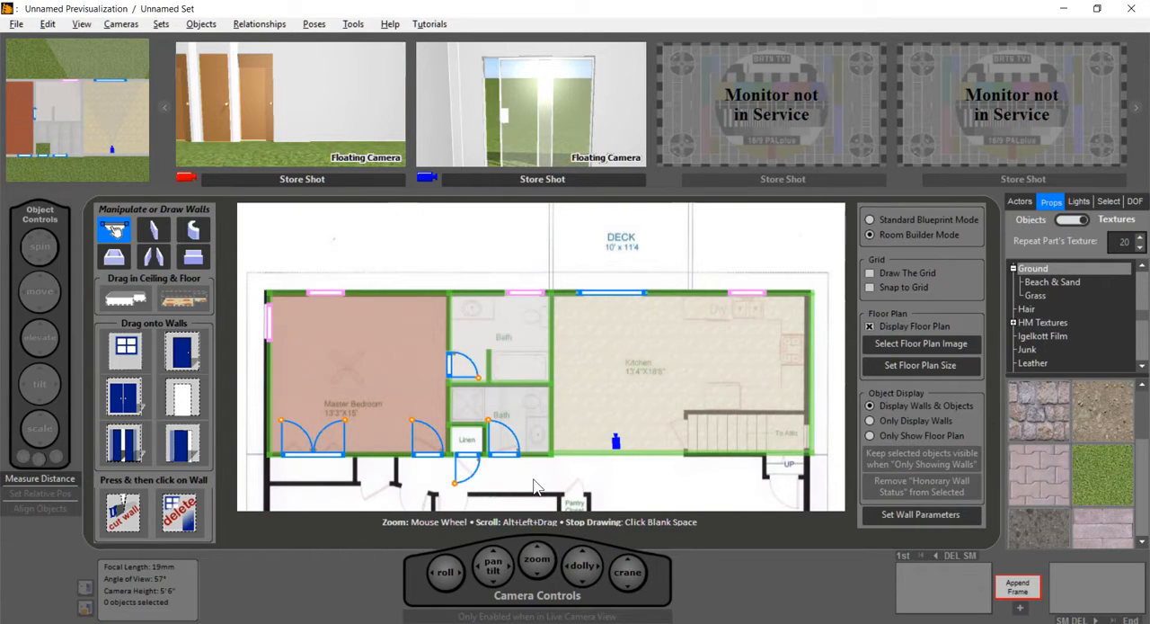
Step: Add a ceiling to the upper Bath with the ceiling_tile.jpg texture and increase its tiling to about a sixth of the range
drag(124, 301, 524, 326)
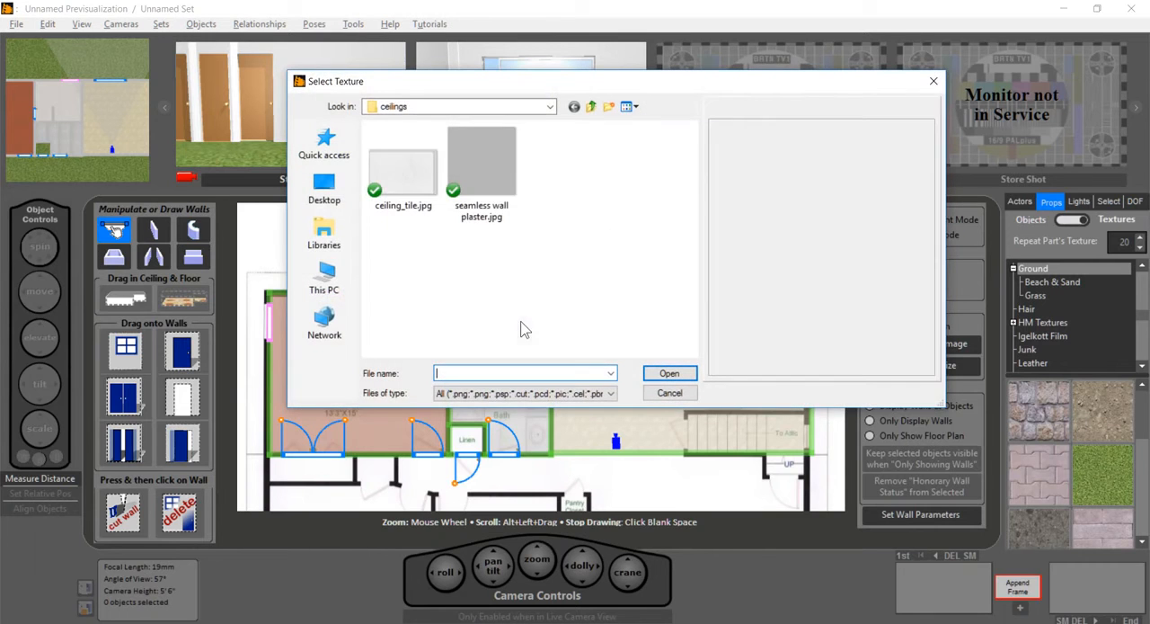
double_click(401, 173)
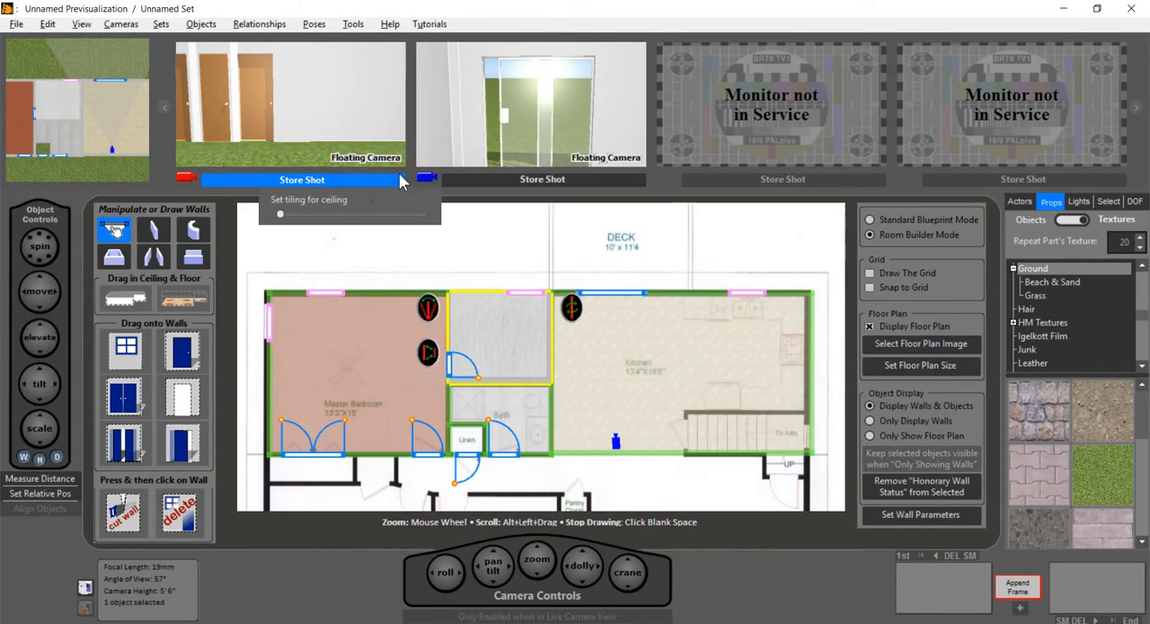
click(286, 213)
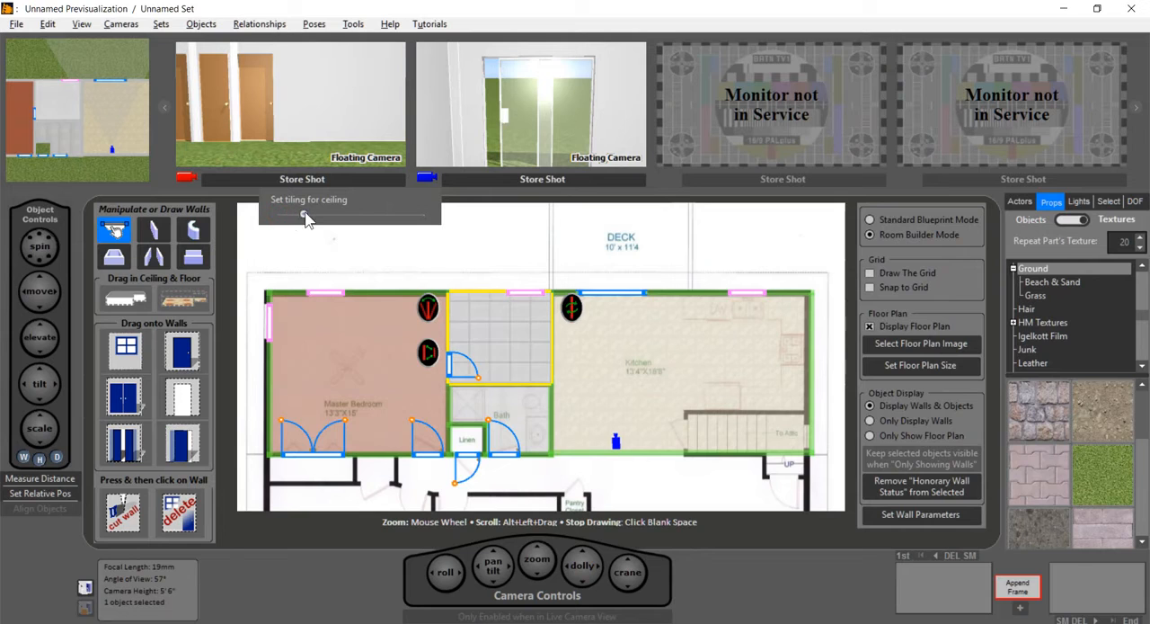
click(482, 240)
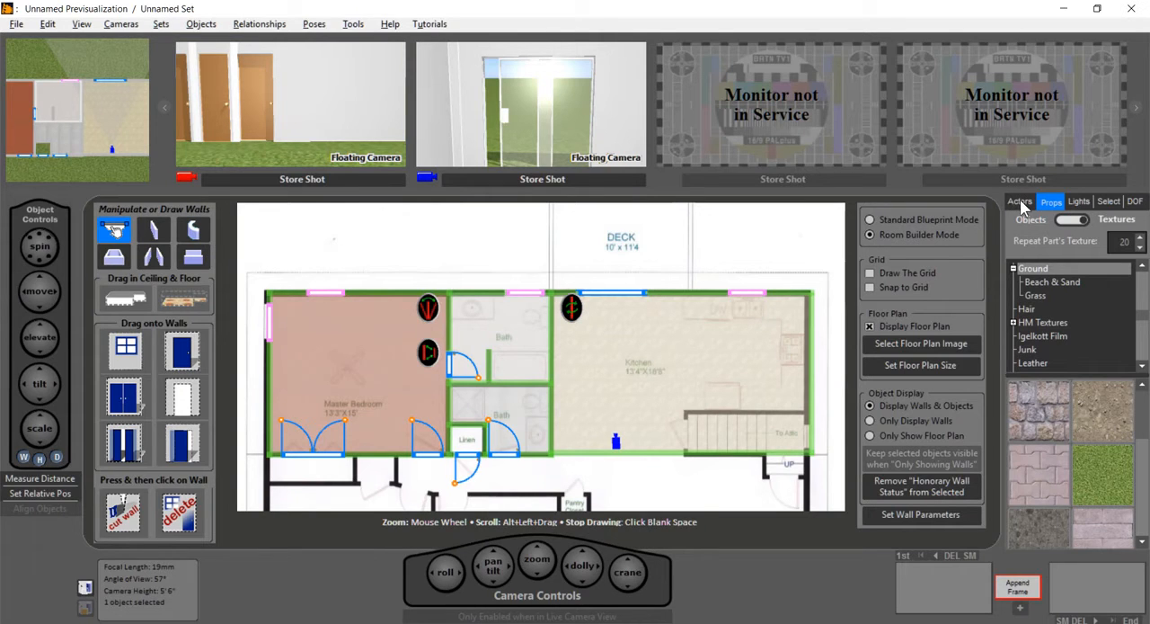
Step: Search the object props for "ceiling" and place the ceiling fan mid-room in the Master Bedroom at an elevation of 7 ft 0 in
click(1069, 220)
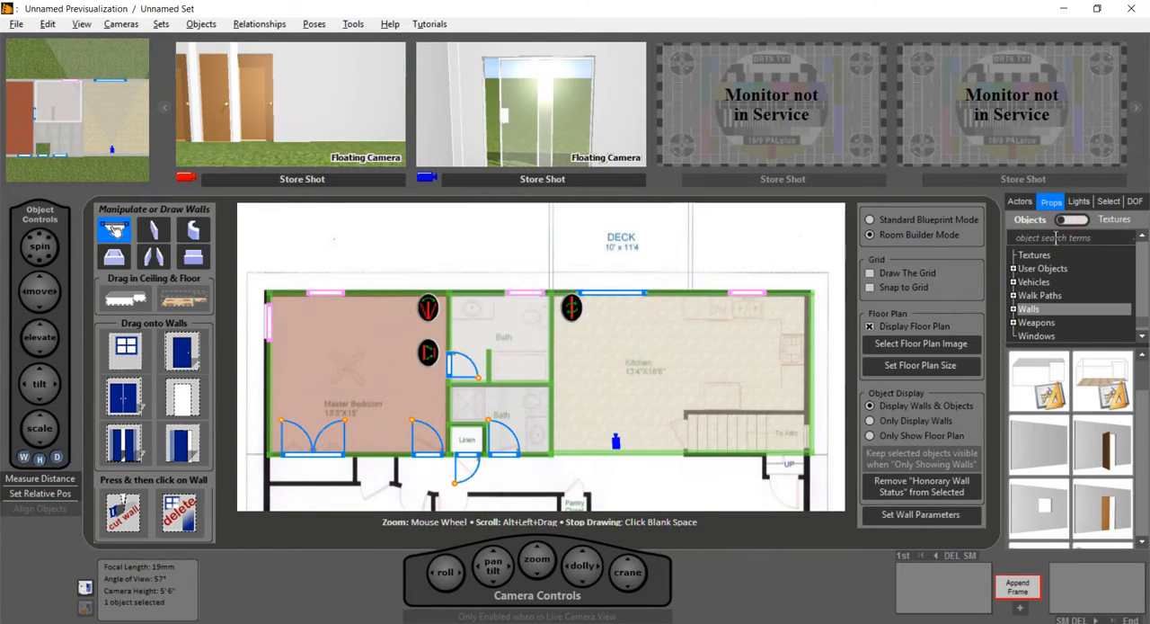
click(1069, 239)
text(ceiling)
drag(1040, 385, 348, 379)
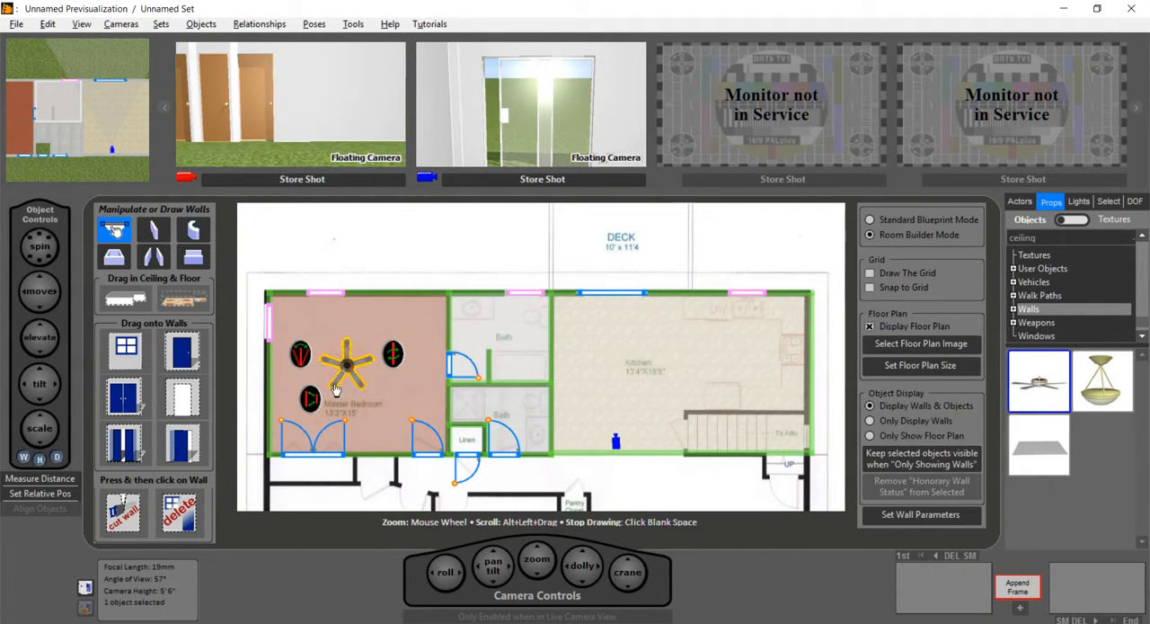
double_click(38, 342)
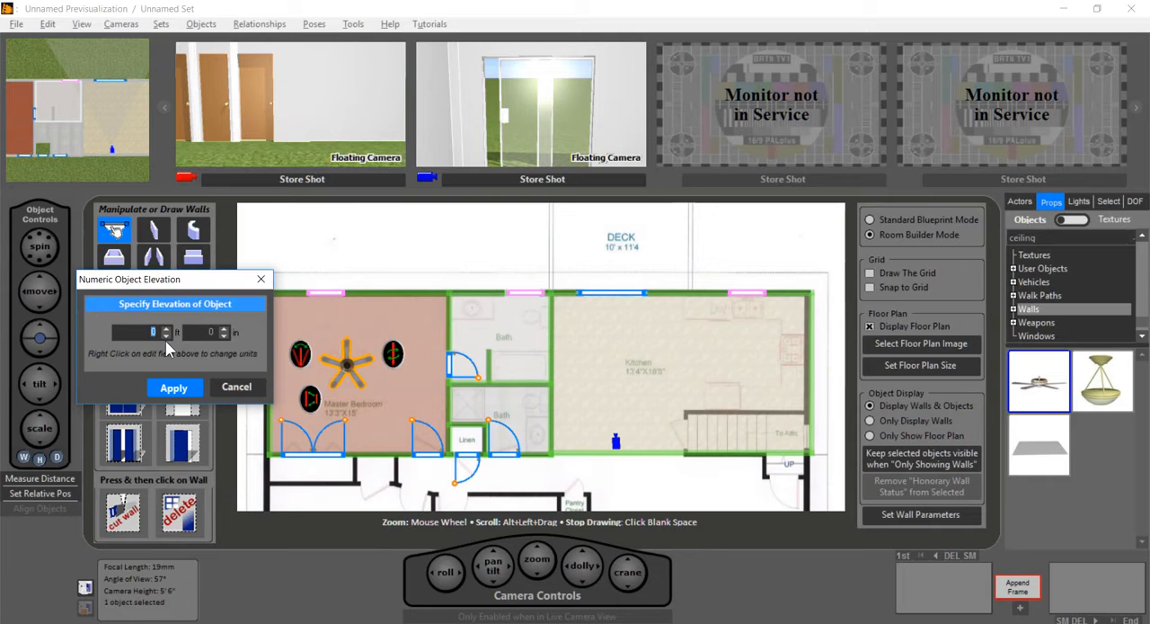
click(173, 388)
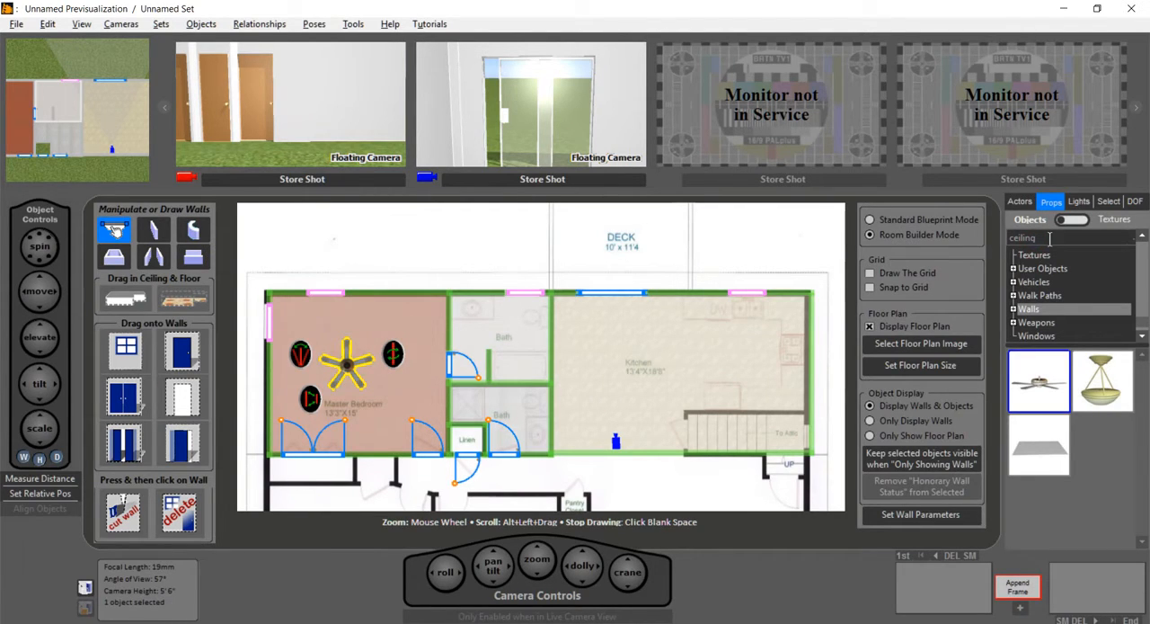
Step: Search the object props for "bed" and place the white bed with the light wooden frame against the Master Bedroom's upper wall
key(BackSpace)
key(BackSpace)
key(BackSpace)
key(BackSpace)
key(BackSpace)
key(BackSpace)
key(BackSpace)
text(bed)
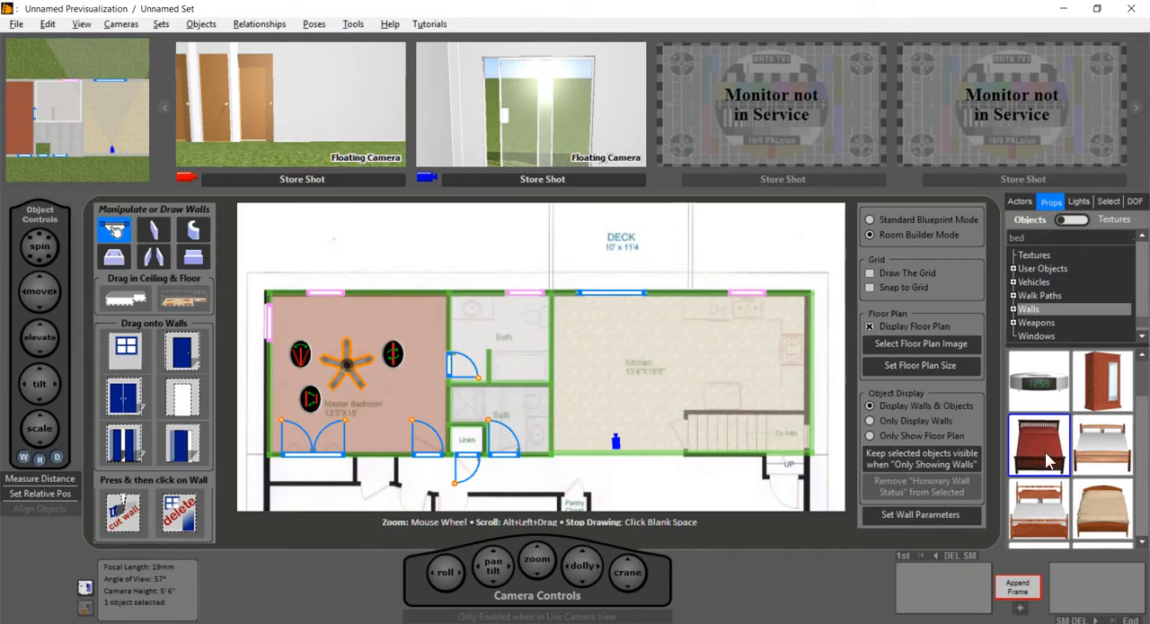
drag(1111, 454, 355, 340)
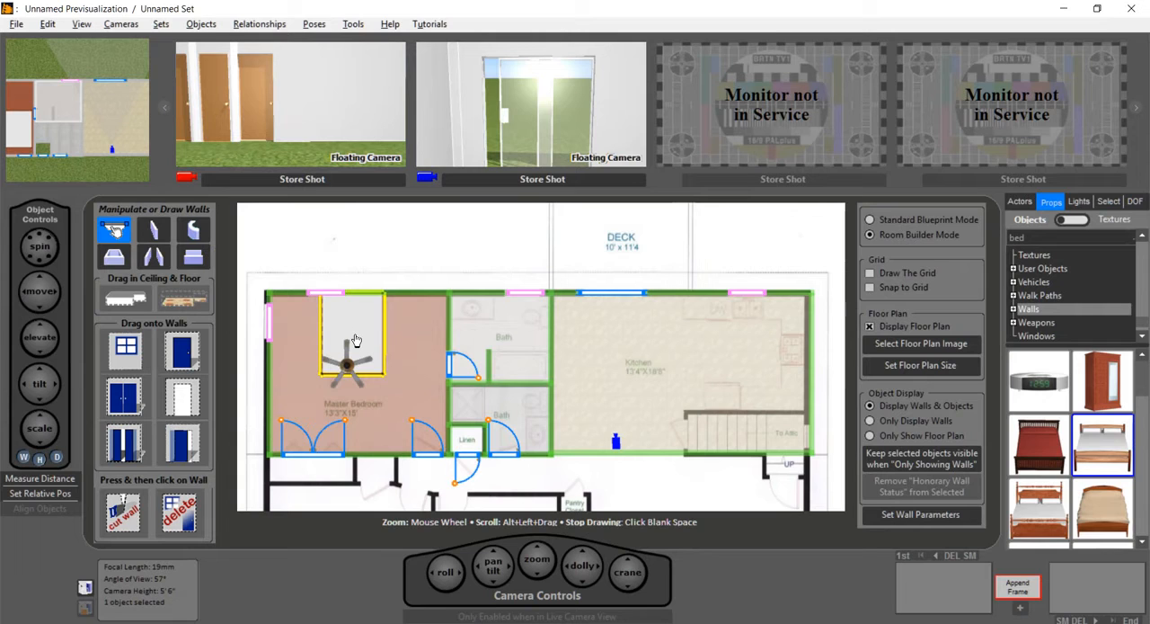
mouse_move(355, 339)
mouse_down()
mouse_move(358, 322)
mouse_move(367, 327)
mouse_up()
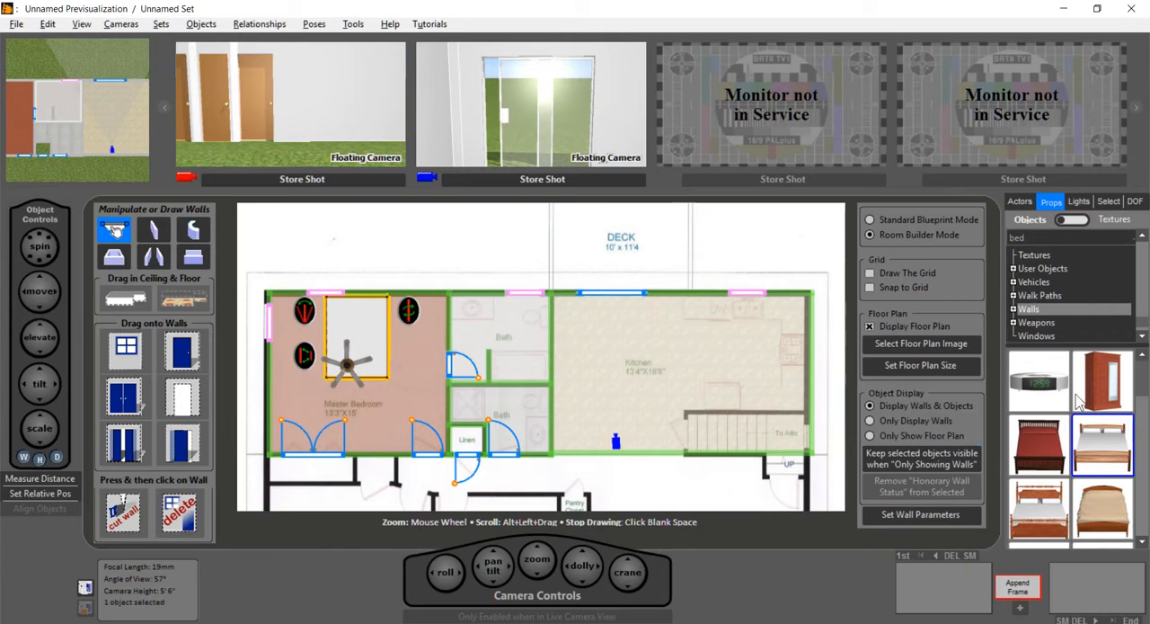
Step: Place the armoire in the Master Bedroom near the left wall above the double closet doors and spin it 90 degrees
mouse_move(1100, 390)
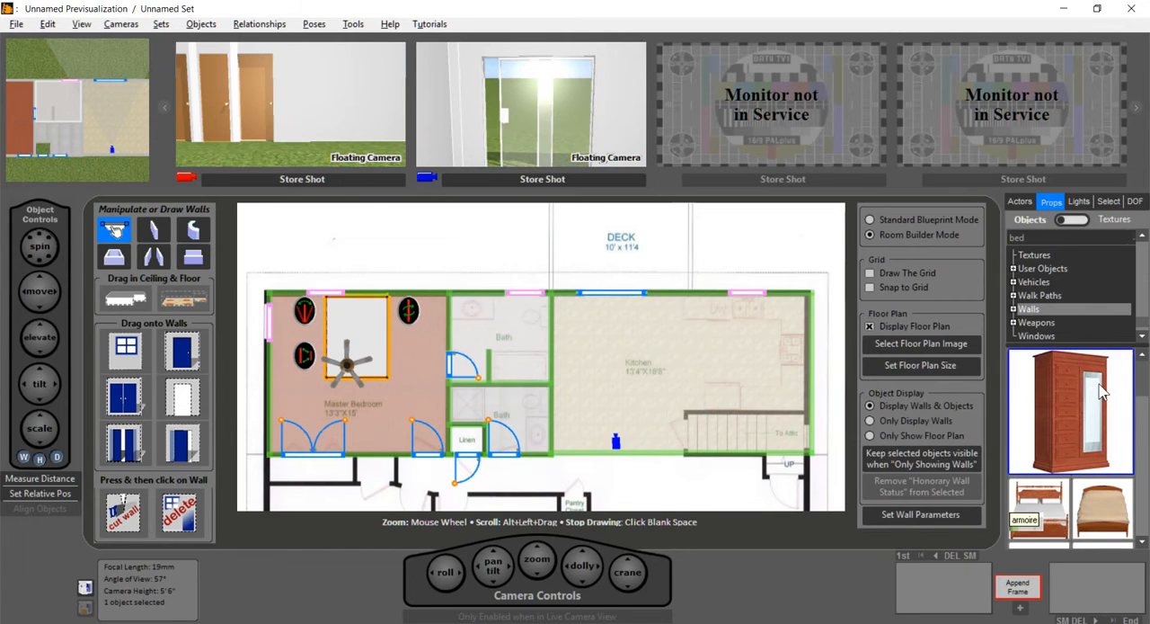
drag(1104, 389, 286, 398)
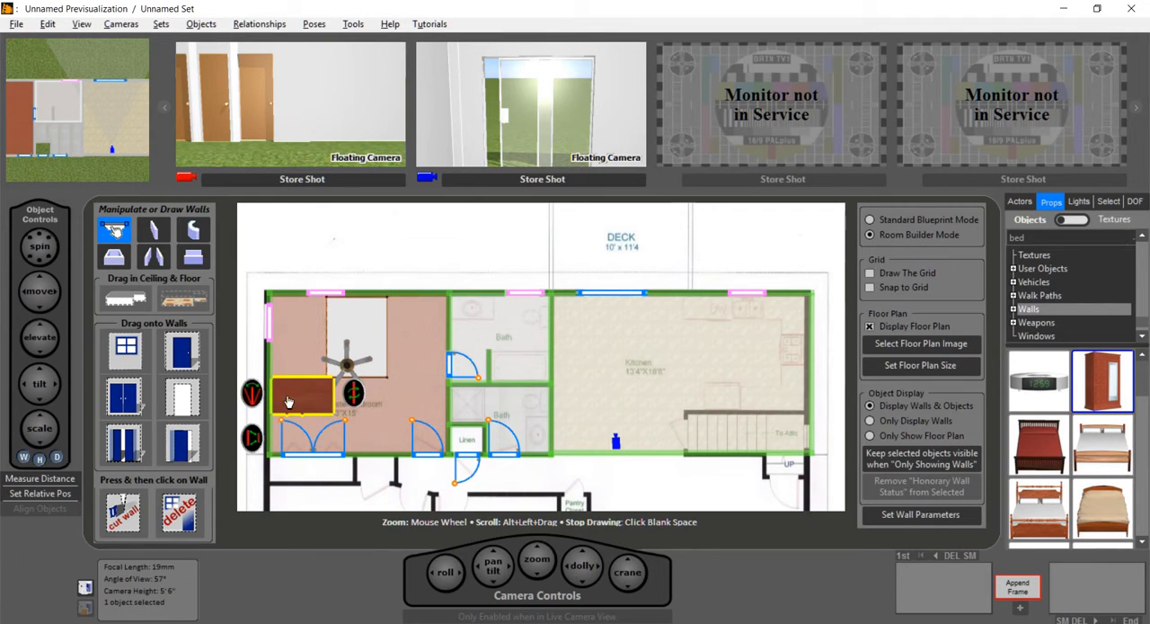
right_click(355, 395)
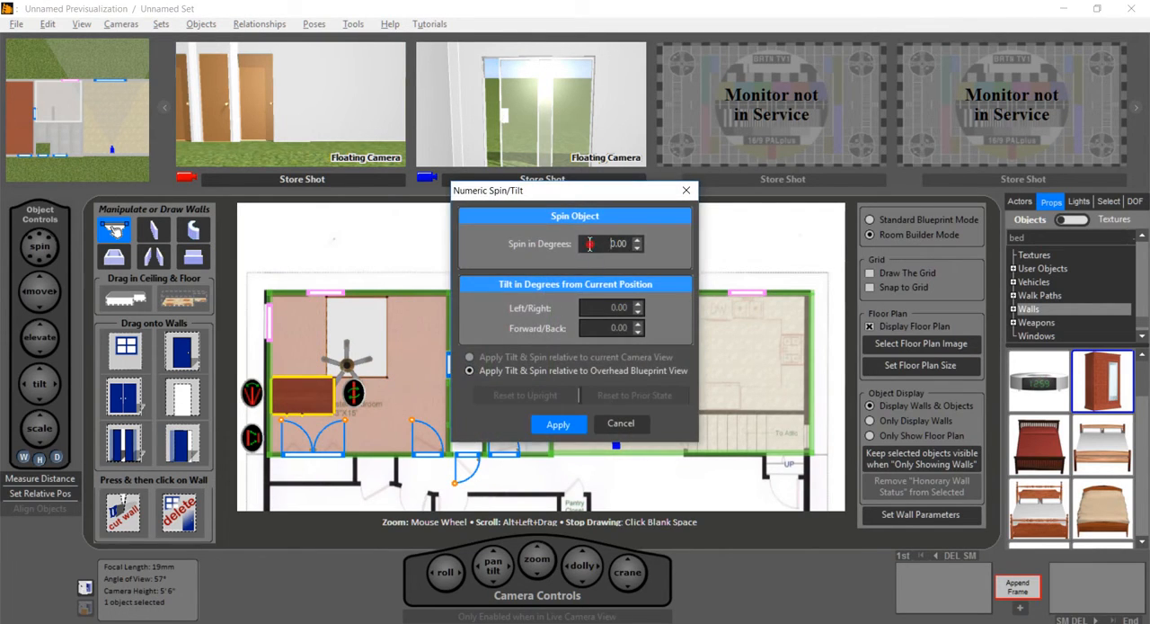
text(9)
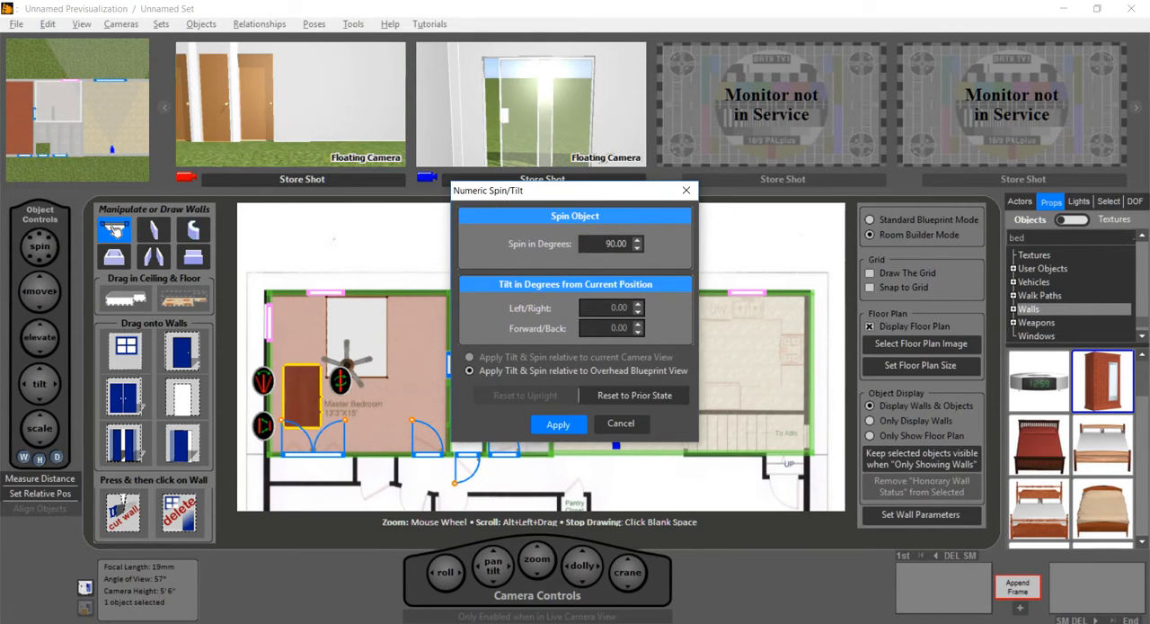
click(557, 424)
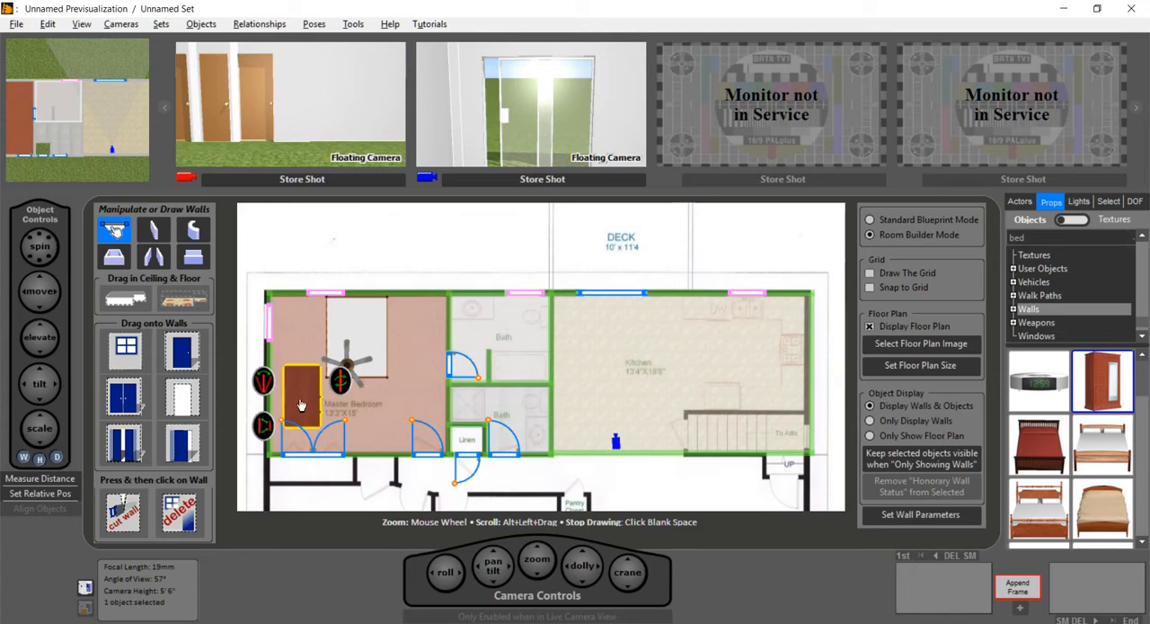
Step: Move the armoire against the Master Bedroom's left wall and shift the bed slightly right along the upper wall
drag(303, 401, 290, 386)
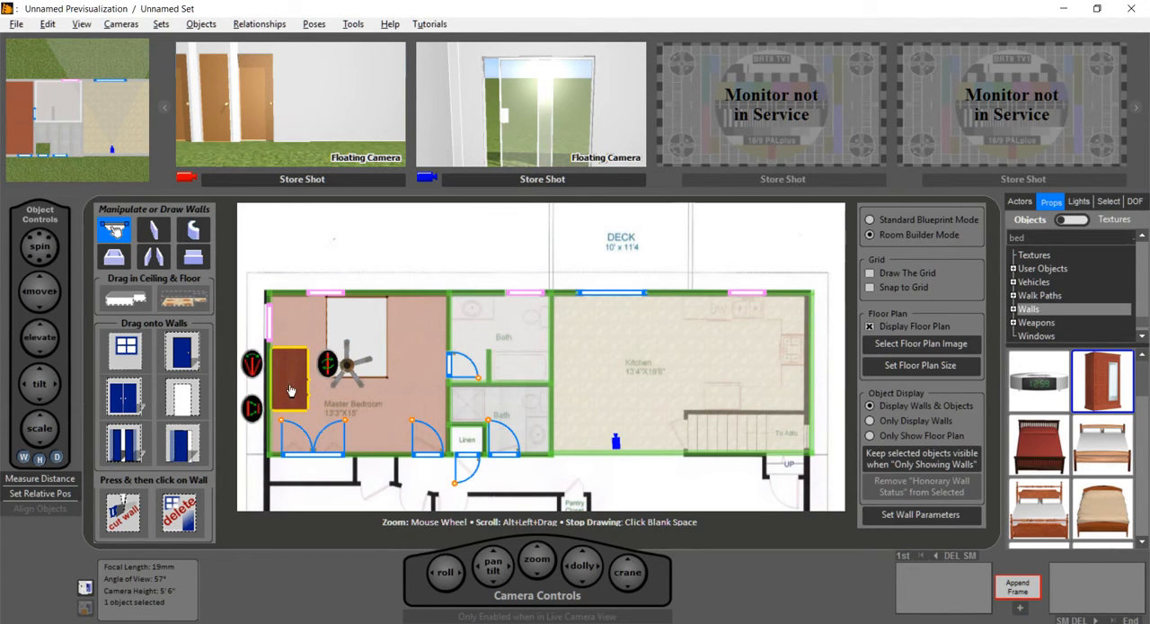
click(384, 328)
drag(396, 329, 399, 331)
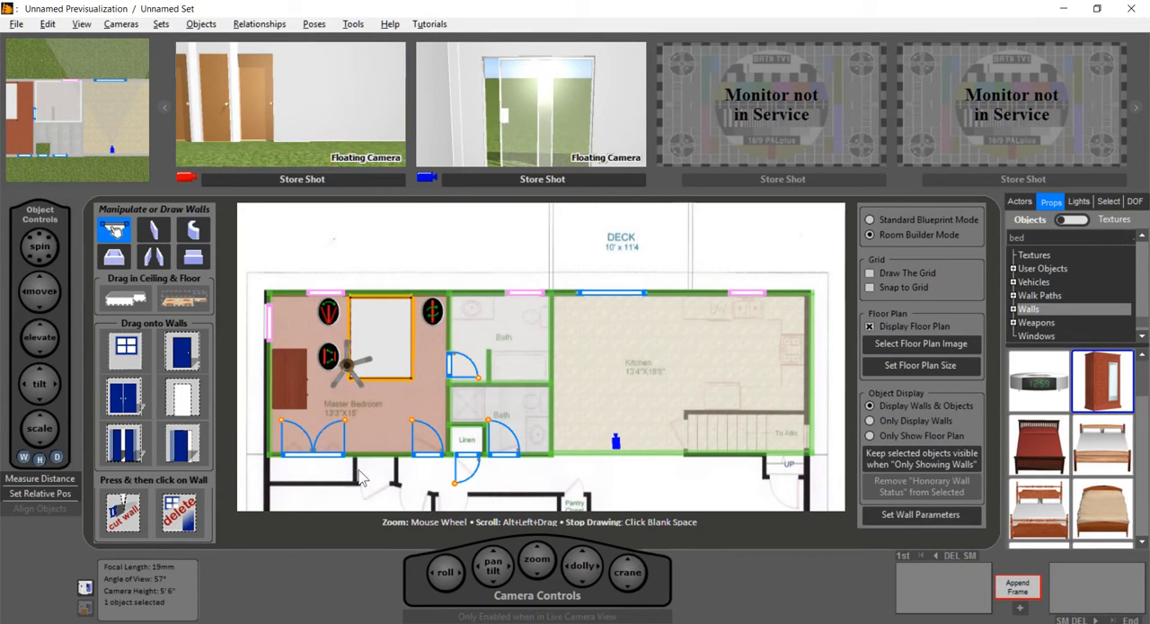
Step: Place a new camera in the lower part of the Master Bedroom facing the bed, show its view and widen it to 12 mm
click(388, 423)
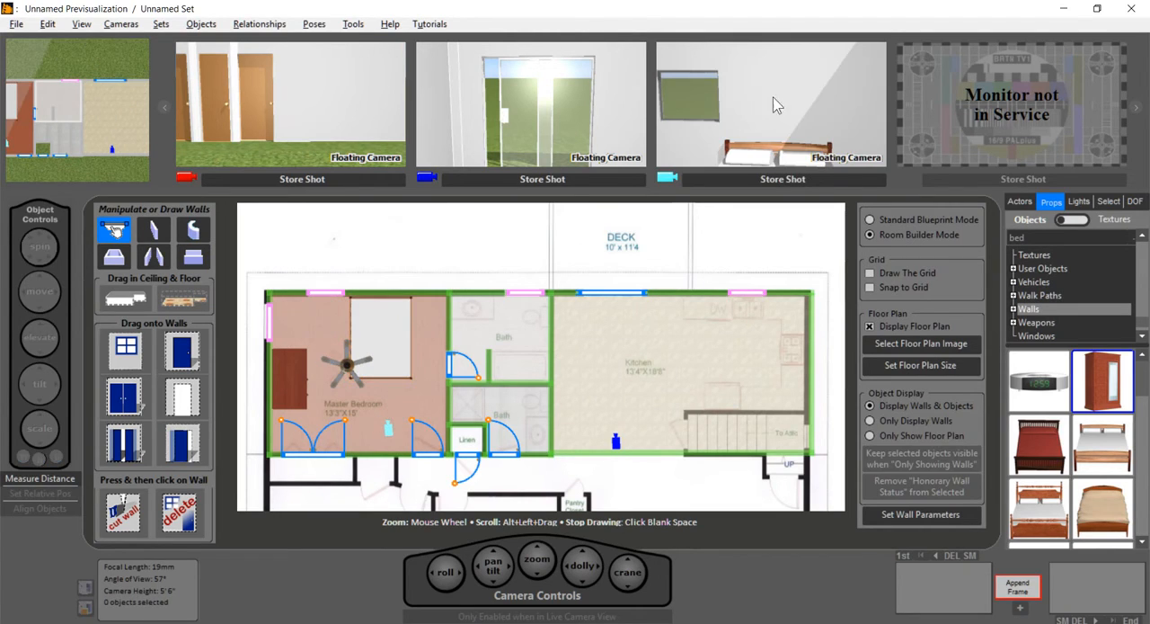
click(778, 94)
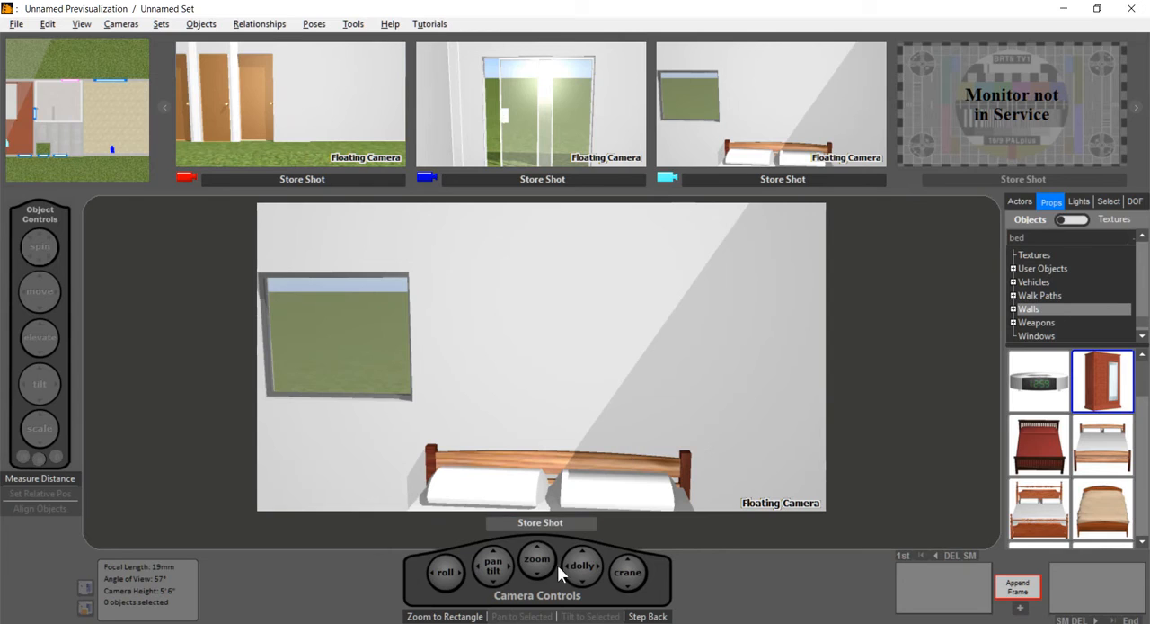
mouse_move(581, 580)
mouse_down()
mouse_move(585, 588)
mouse_move(586, 558)
mouse_move(585, 580)
mouse_move(537, 588)
mouse_move(586, 582)
mouse_up()
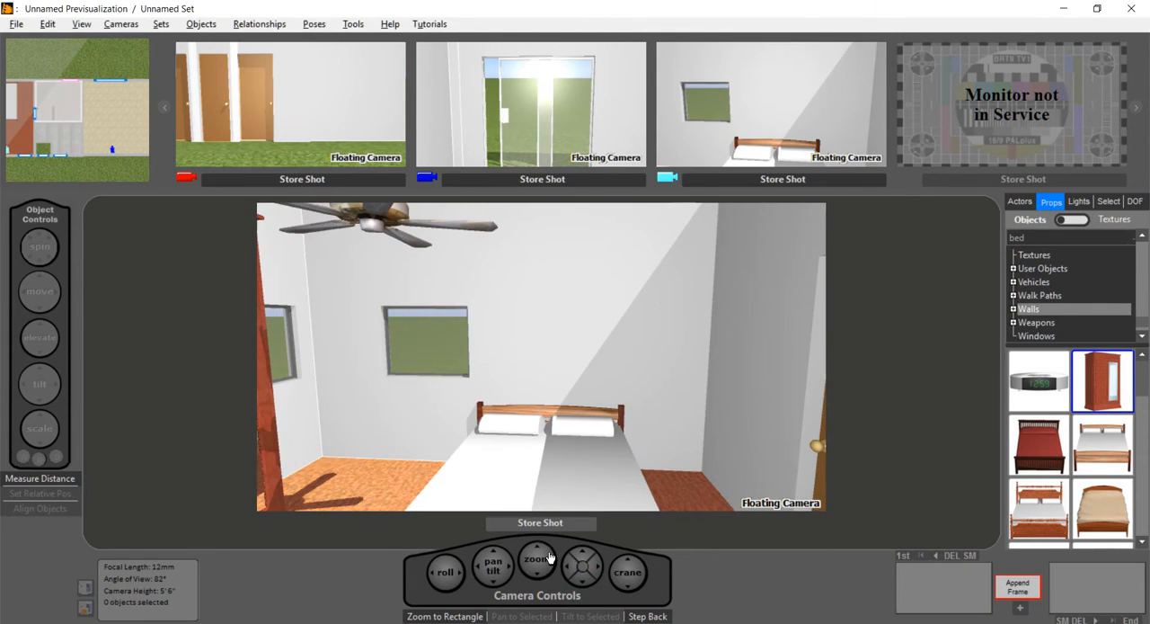
Step: Set the bedroom camera to 16 mm and pan, dolly and tilt it to frame the armoire, room corner and bed
drag(490, 574, 508, 570)
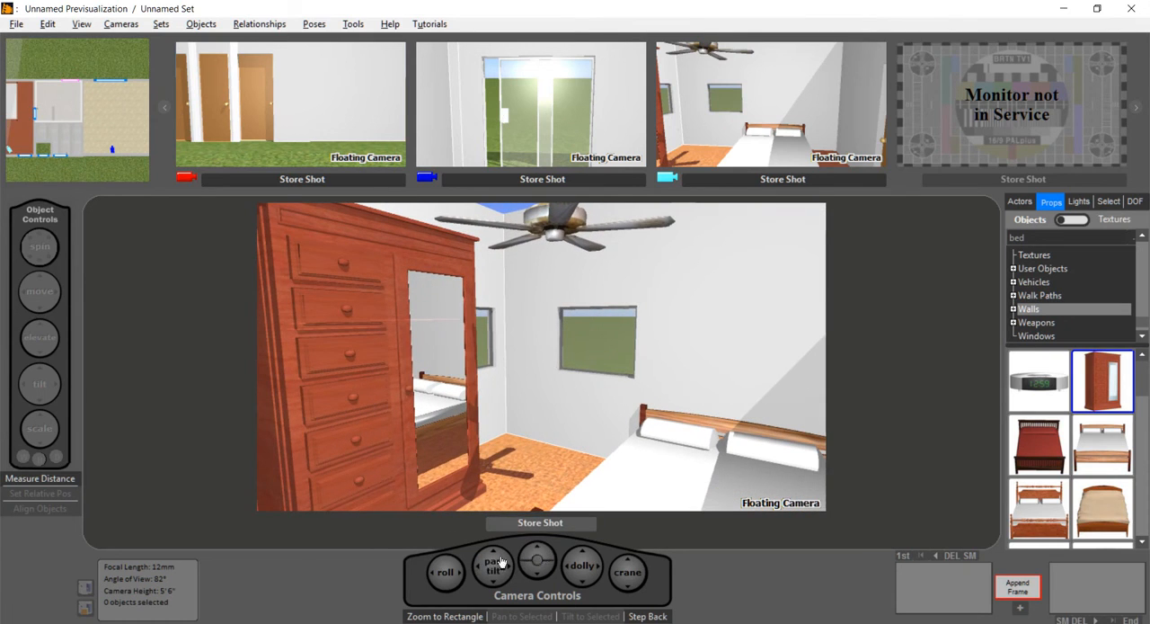
click(541, 553)
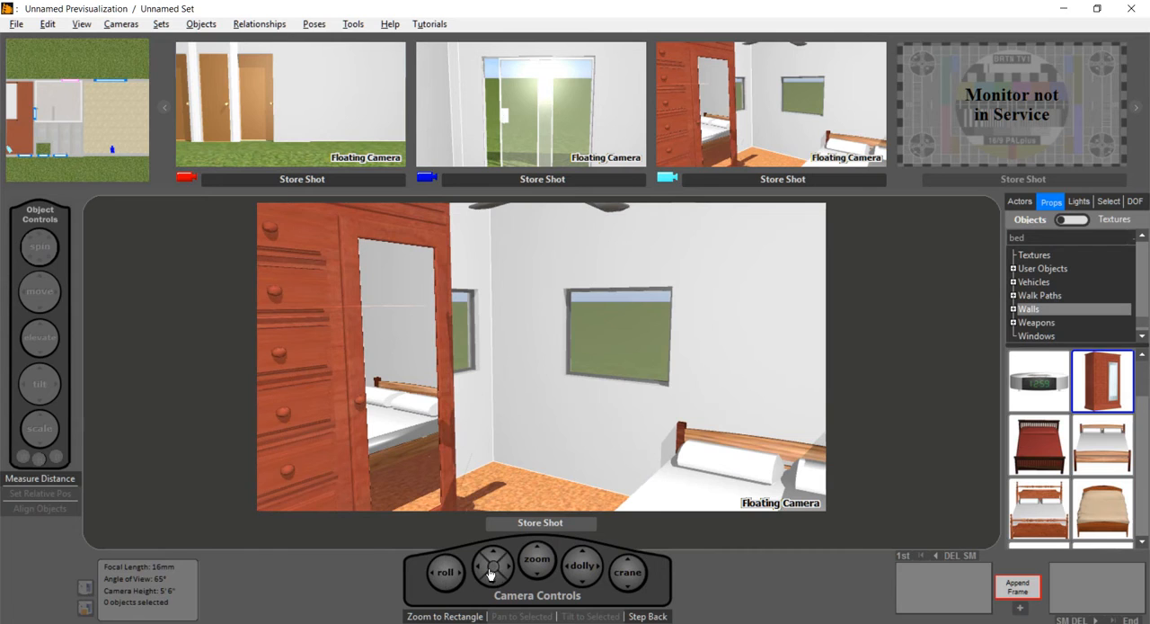
drag(484, 573, 486, 568)
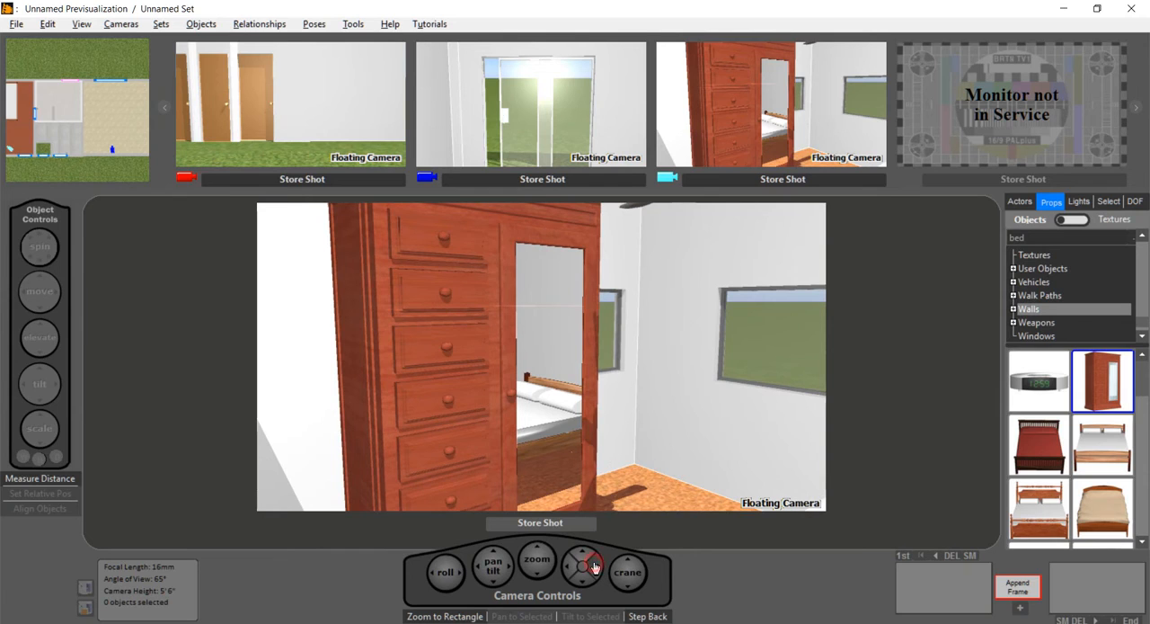
drag(594, 567, 569, 571)
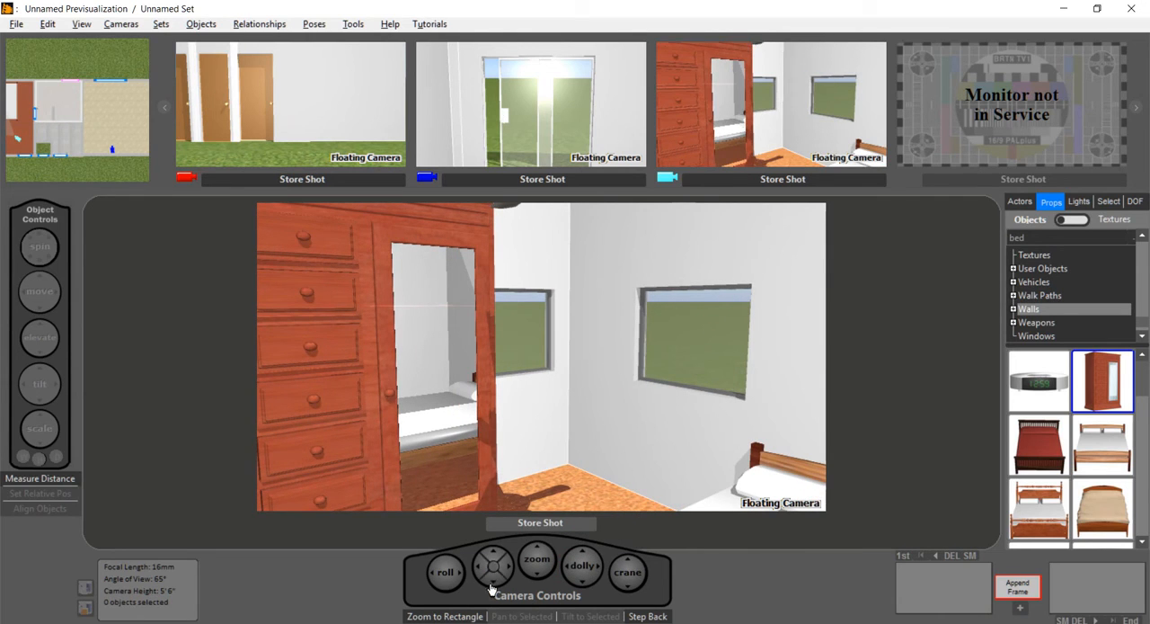
drag(497, 583, 497, 568)
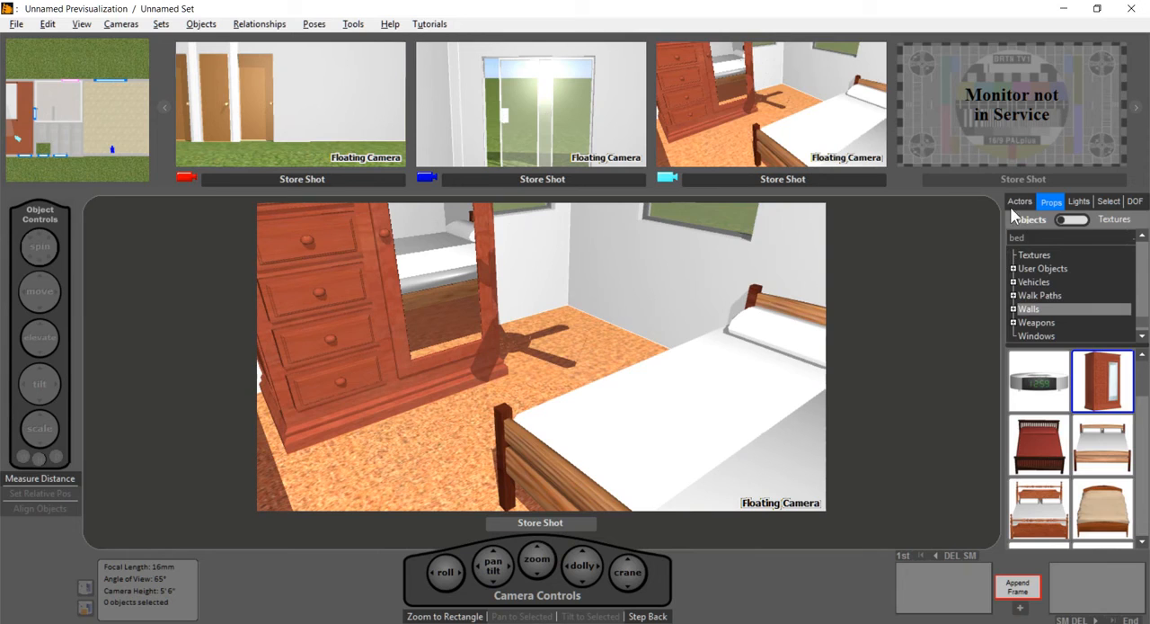
Step: Apply the blue floral wallpaper texture to the wall behind the bed, lock its aspect ratio and tile it to about 60% of the range
click(1081, 221)
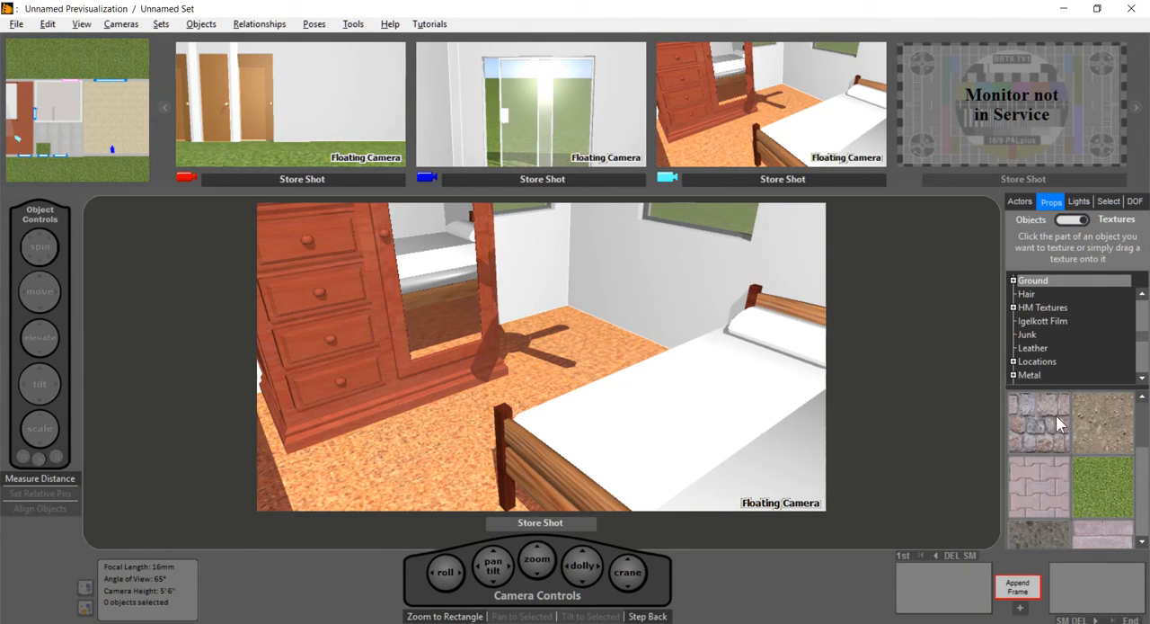
click(623, 269)
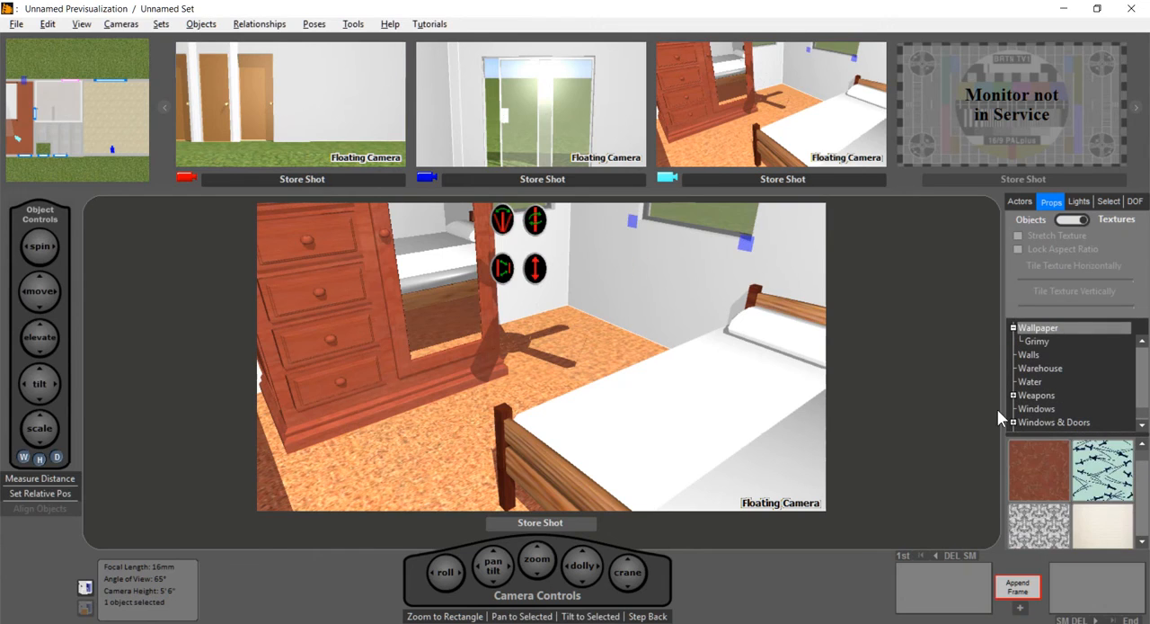
drag(1048, 434, 1048, 391)
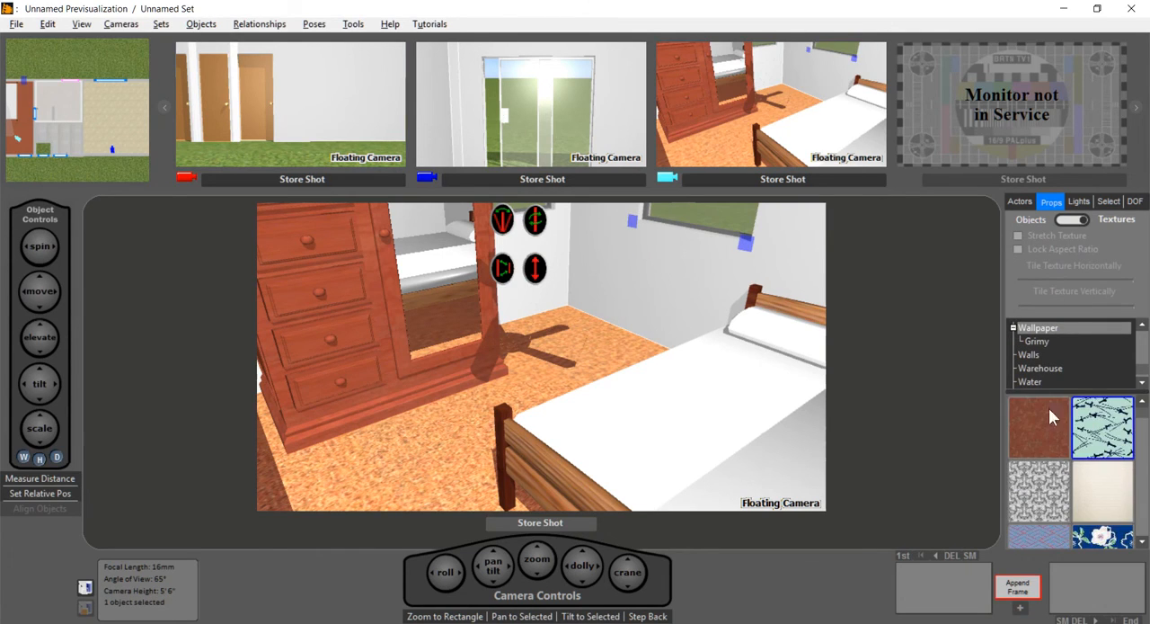
drag(1103, 535, 657, 258)
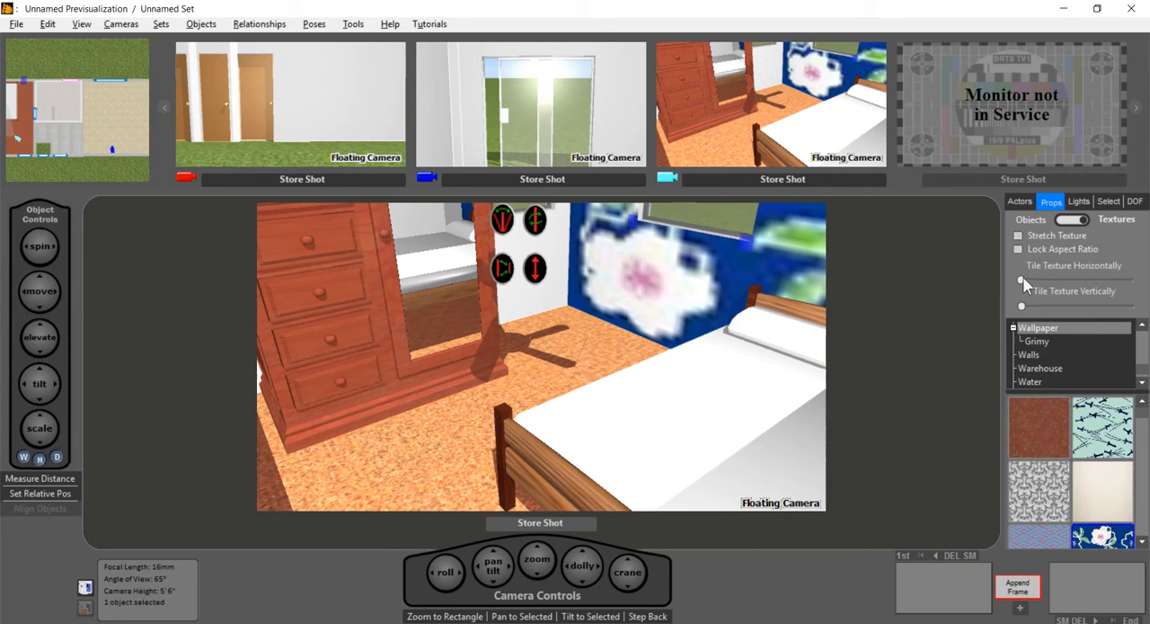
click(1019, 248)
drag(1023, 281, 1088, 278)
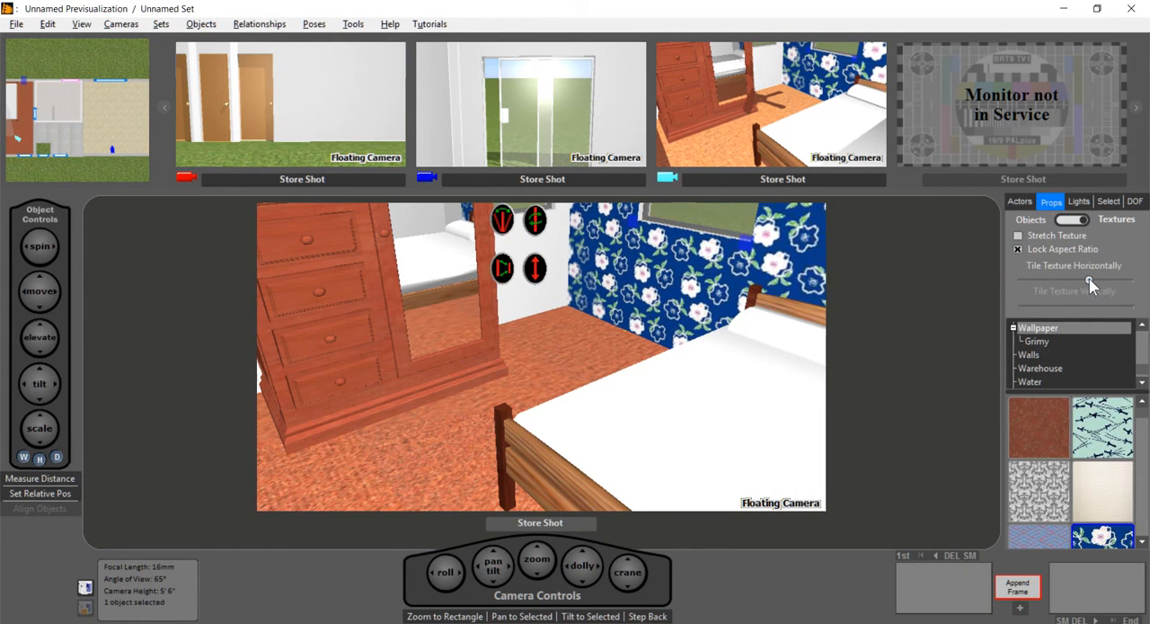
Step: Apply the same blue floral wallpaper to the adjoining wall by the armoire and tile it to about two thirds of the range
drag(1097, 532, 538, 324)
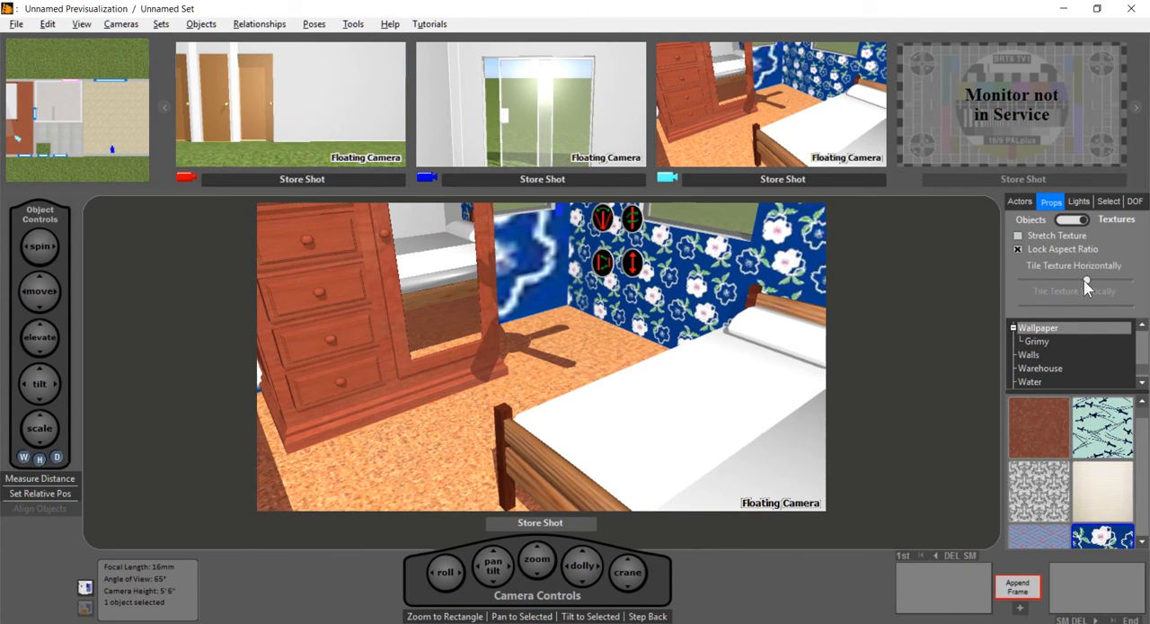
mouse_move(1090, 282)
mouse_down()
mouse_move(1104, 283)
mouse_move(1093, 280)
mouse_up()
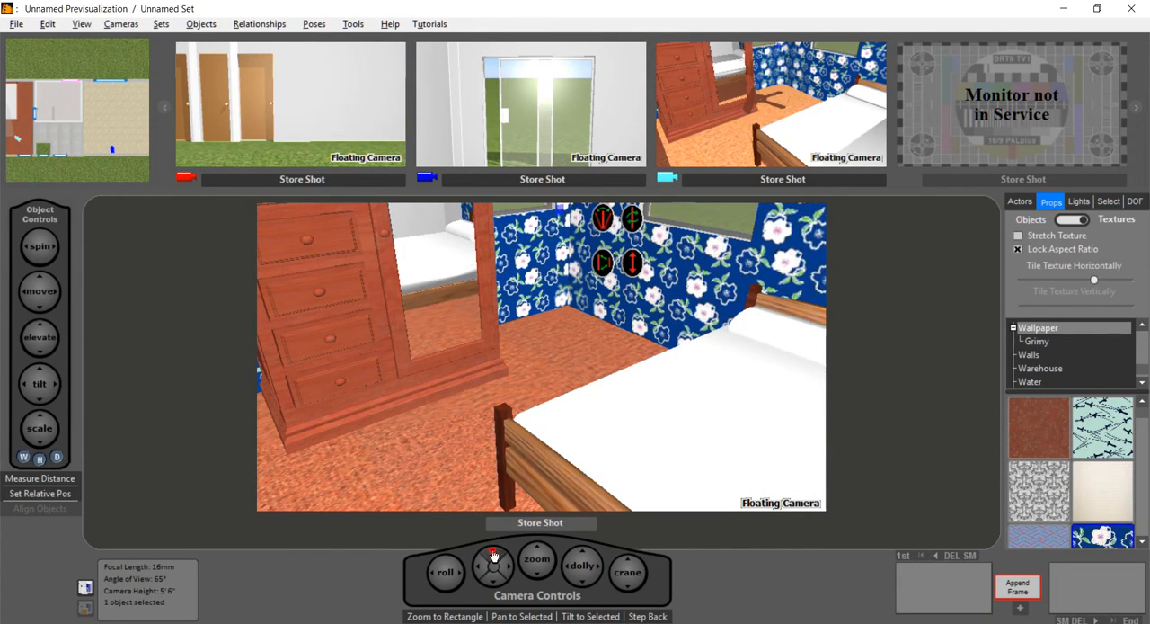
drag(492, 555, 504, 597)
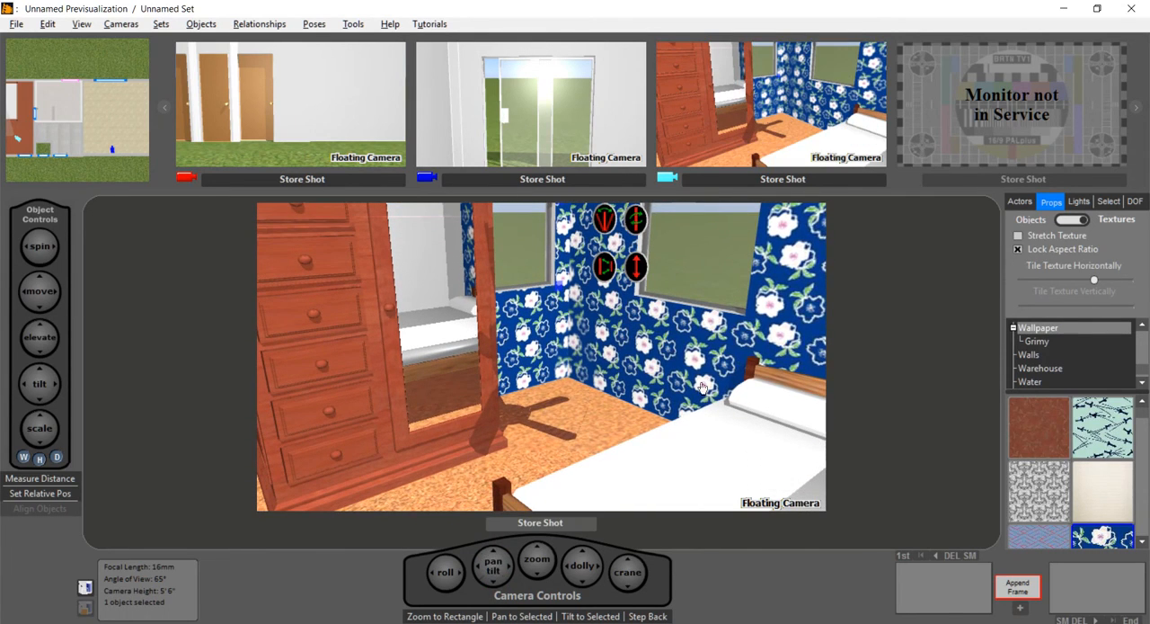
Step: Place a dark-haired man in a grey suit from the Men actors on the bed in the "Left Side (Seated Against Pillow)" pose
click(1019, 200)
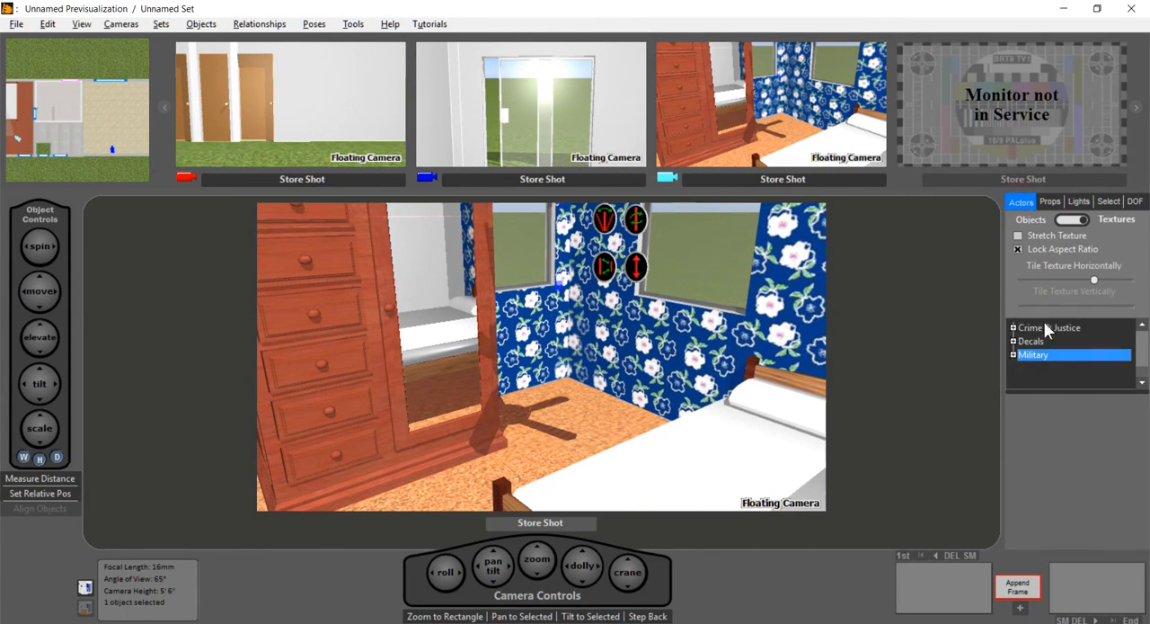
click(1066, 222)
drag(1039, 402, 731, 476)
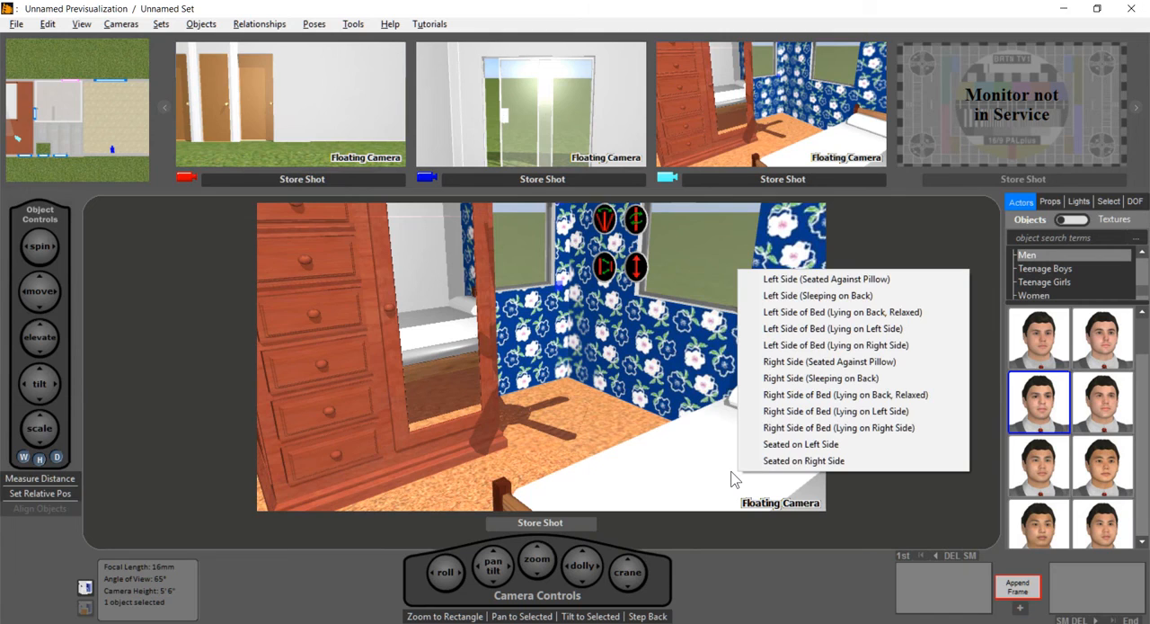
click(811, 281)
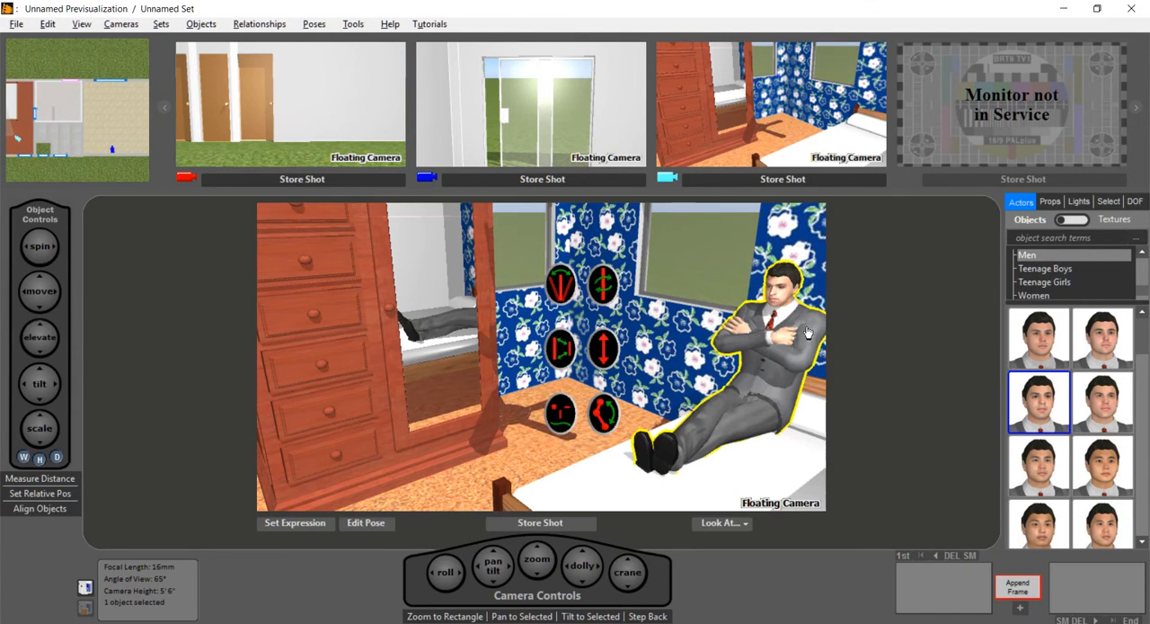